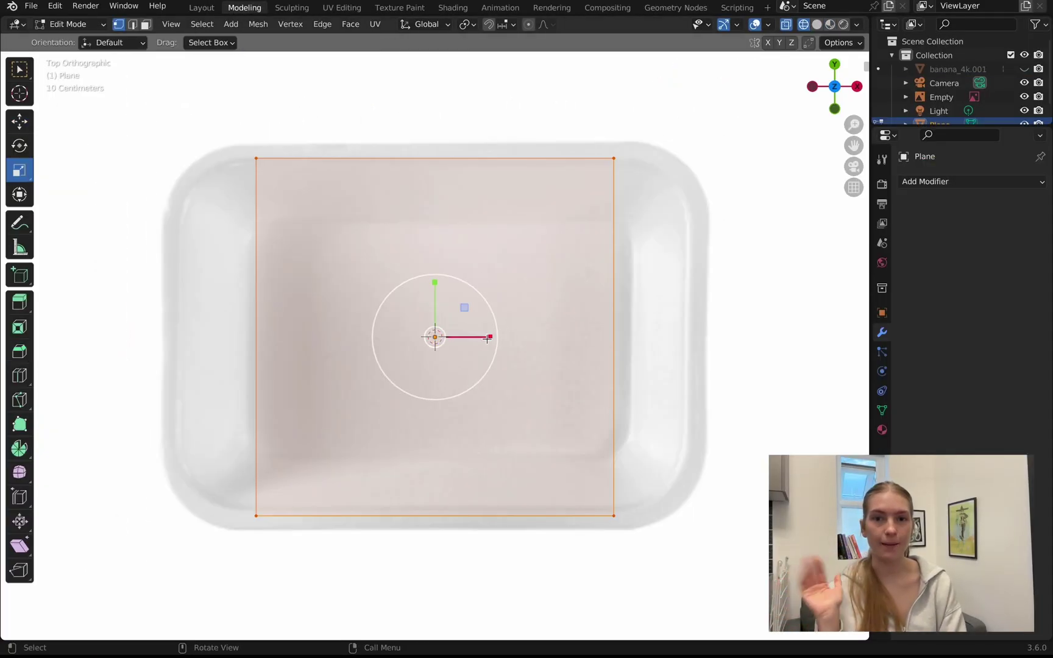
# Step: Scale the plane to the tray outline, bevel its corners with 8 segments, and inset a 0.09342 m border
pyautogui.moveTo(487, 338); pyautogui.dragTo(517, 338)
pyautogui.moveTo(435, 282); pyautogui.dragTo(438, 285)
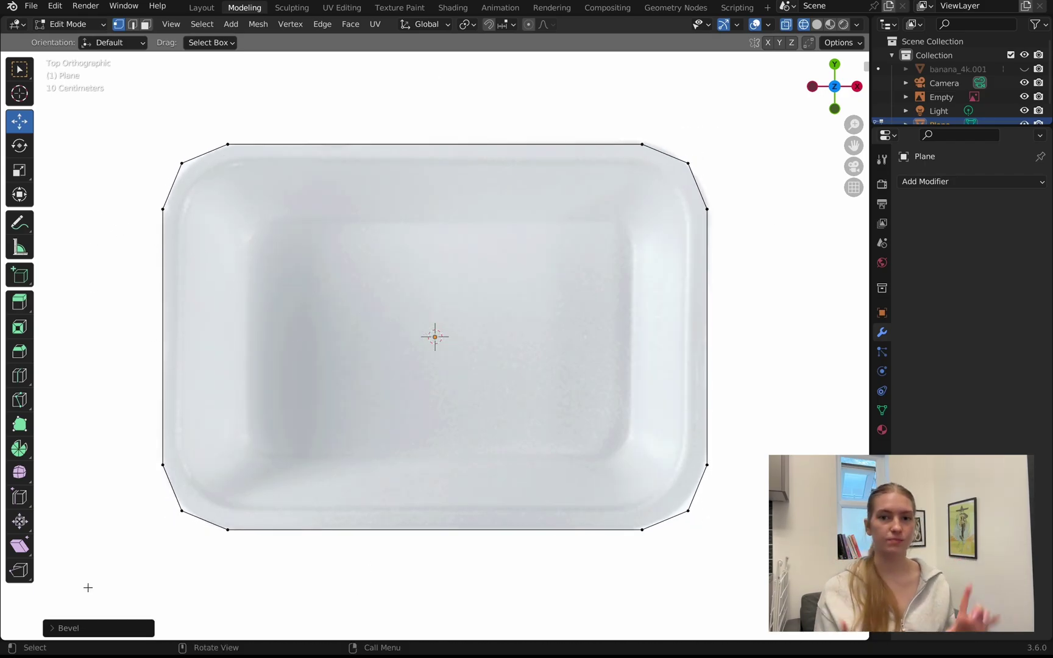
pyautogui.click(68, 628)
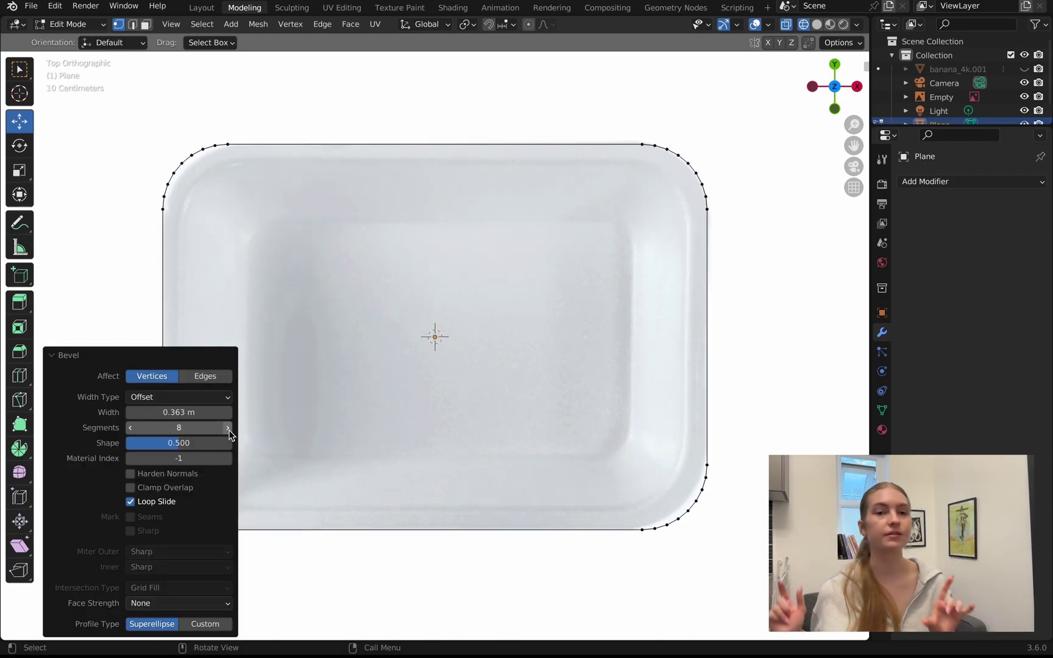
pyautogui.click(104, 282)
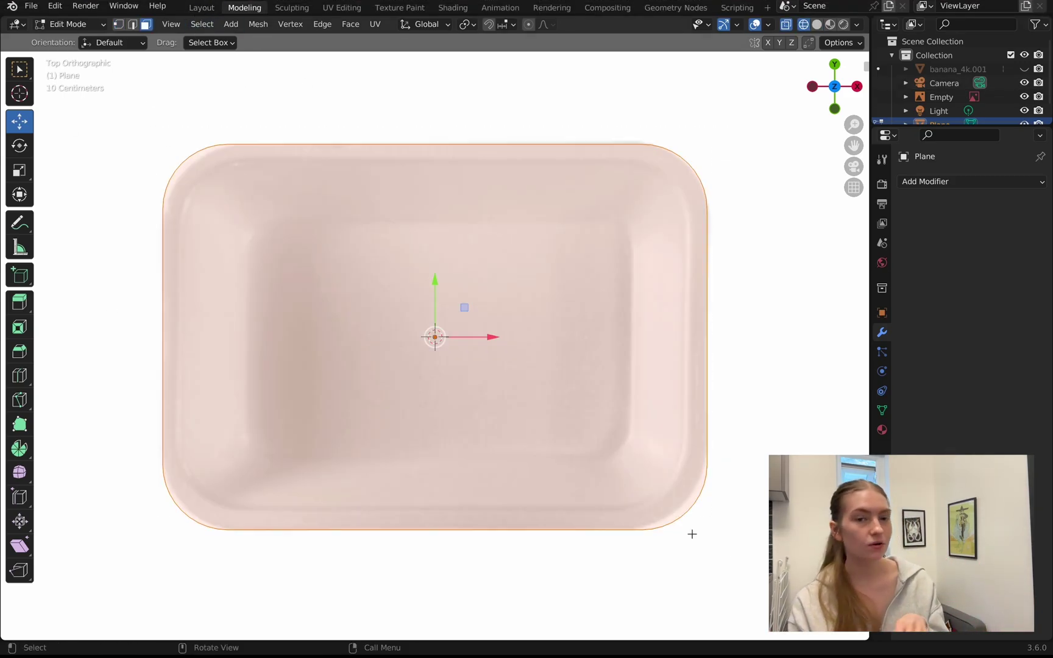
pyautogui.moveTo(404, 324); pyautogui.dragTo(439, 345)
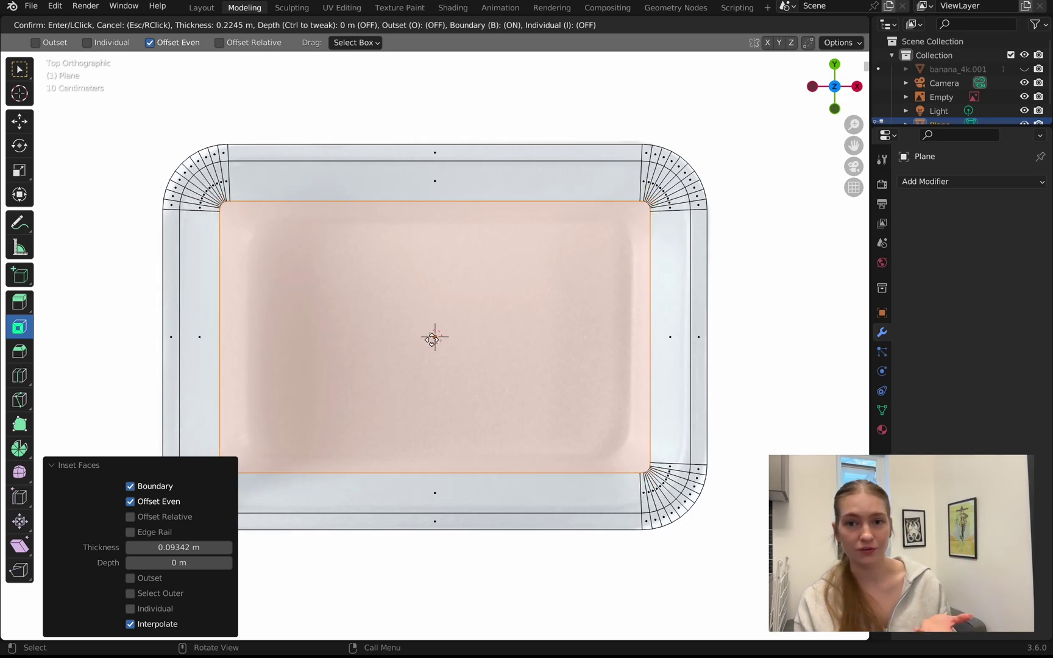
# Step: Shrink the inner face to 0.910 to form the sunken floor, then view the tray in perspective
pyautogui.press('s')
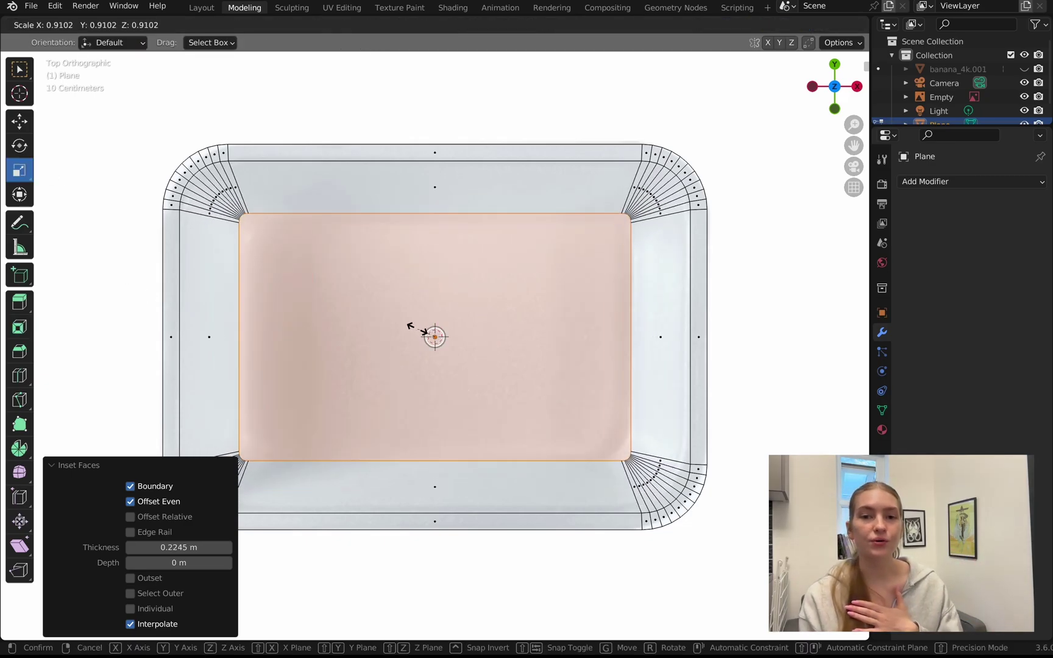
pyautogui.click(416, 329)
pyautogui.click(149, 147)
pyautogui.moveTo(399, 148); pyautogui.dragTo(400, 148, button='middle')
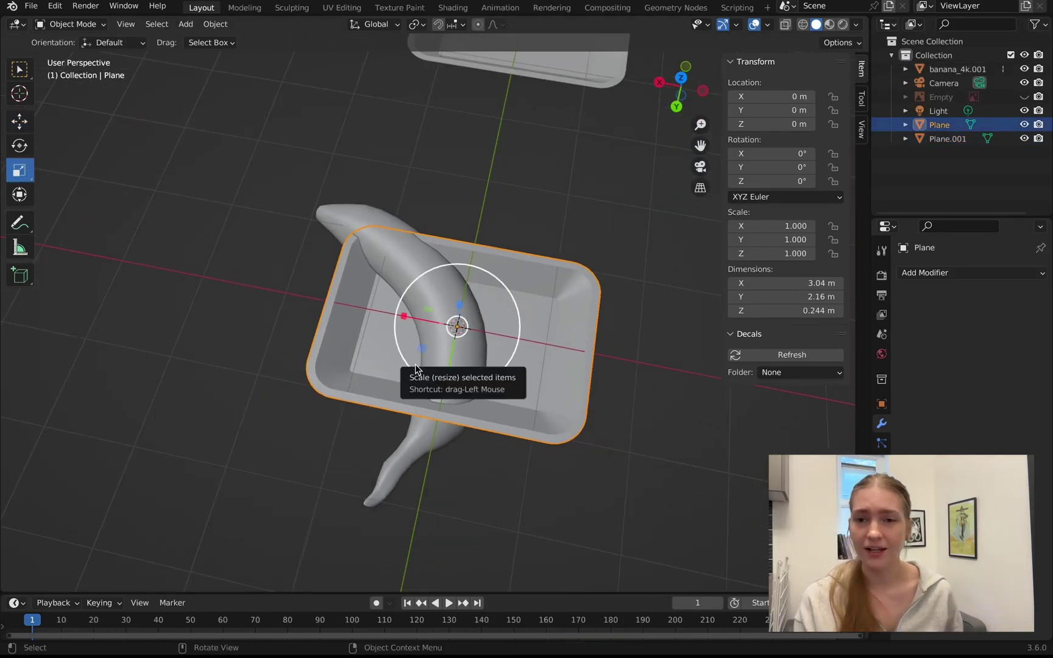
# Step: Scale the tray up to 1.630 and give it smooth shading
pyautogui.moveTo(446, 357); pyautogui.dragTo(440, 186)
pyautogui.click(440, 186)
pyautogui.rightClick(440, 185)
pyautogui.click(488, 31)
pyautogui.moveTo(481, 235); pyautogui.dragTo(475, 286, button='middle')
# Step: Move the banana back into place and check the tray from the back view
pyautogui.click(427, 305)
pyautogui.hotkey('shift', 'space')
pyautogui.press('g')
pyautogui.moveTo(426, 304); pyautogui.dragTo(421, 227)
pyautogui.press('h')
pyautogui.click(559, 321)
pyautogui.press('ctrl+KP_1')
# Step: Unhide the banana, rotate it, and lower it down into the tray
pyautogui.hotkey('alt', 'h')
pyautogui.hotkey('shift', 'space')
pyautogui.press('r')
pyautogui.hotkey('shift', 'space')
pyautogui.press('g')
pyautogui.moveTo(504, 205); pyautogui.dragTo(504, 240)
pyautogui.moveTo(504, 241)
pyautogui.mouseDown(button='middle')
pyautogui.moveTo(474, 170)
pyautogui.moveTo(504, 249)
pyautogui.mouseUp(button='middle')
# Step: Turn the banana around the vertical axis so it lies diagonally in the tray
pyautogui.hotkey('shift', 'space')
pyautogui.press('r')
pyautogui.moveTo(505, 249); pyautogui.dragTo(612, 305)
pyautogui.hotkey('shift', 'space')
pyautogui.press('g')
# Step: Check the banana's placement from the side, front and back in wireframe and solid views
pyautogui.press('KP_3')
pyautogui.hotkey('shift', 'z')
pyautogui.click(430, 312)
pyautogui.click(487, 204)
pyautogui.moveTo(486, 204)
pyautogui.mouseDown(button='middle')
pyautogui.moveTo(566, 256)
pyautogui.moveTo(498, 216)
pyautogui.mouseUp(button='middle')
pyautogui.hotkey('shift', 'z')
pyautogui.press('KP_1')
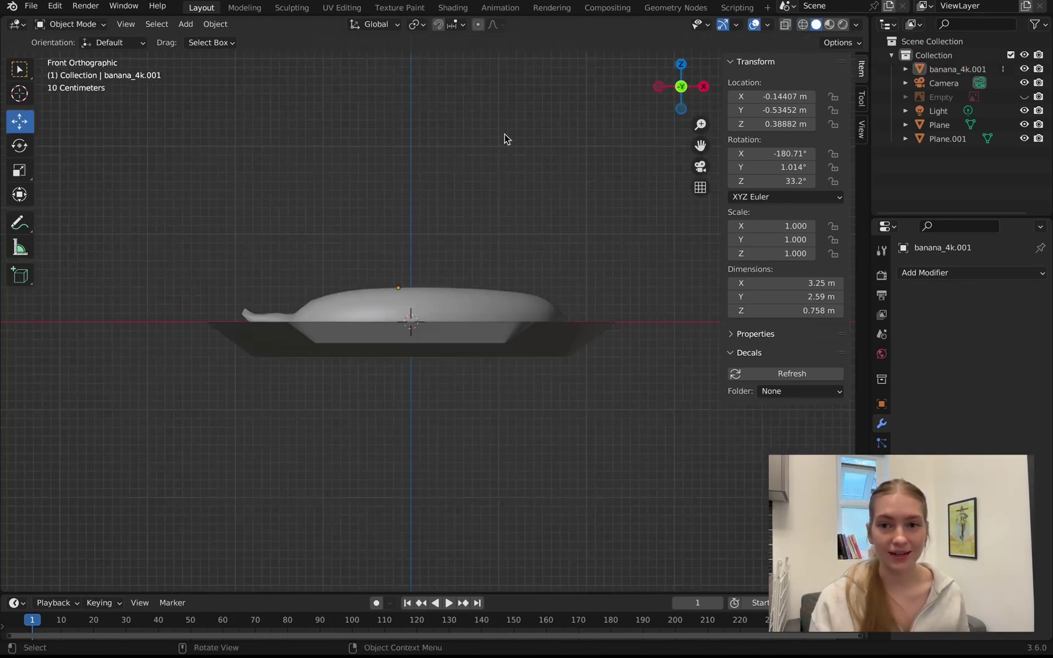
pyautogui.moveTo(514, 134); pyautogui.dragTo(517, 223, button='middle')
pyautogui.click(682, 101)
pyautogui.moveTo(700, 145); pyautogui.dragTo(659, 145)
# Step: Add a Solidify modifier with 0.04 m thickness to the tray
pyautogui.click(972, 272)
pyautogui.click(753, 551)
pyautogui.click(1023, 334)
pyautogui.moveTo(644, 431); pyautogui.dragTo(645, 431, button='middle')
pyautogui.click(682, 89)
pyautogui.click(683, 88)
pyautogui.moveTo(461, 274); pyautogui.dragTo(461, 274, button='middle')
pyautogui.click(681, 88)
pyautogui.scroll(-5, 681, 89)
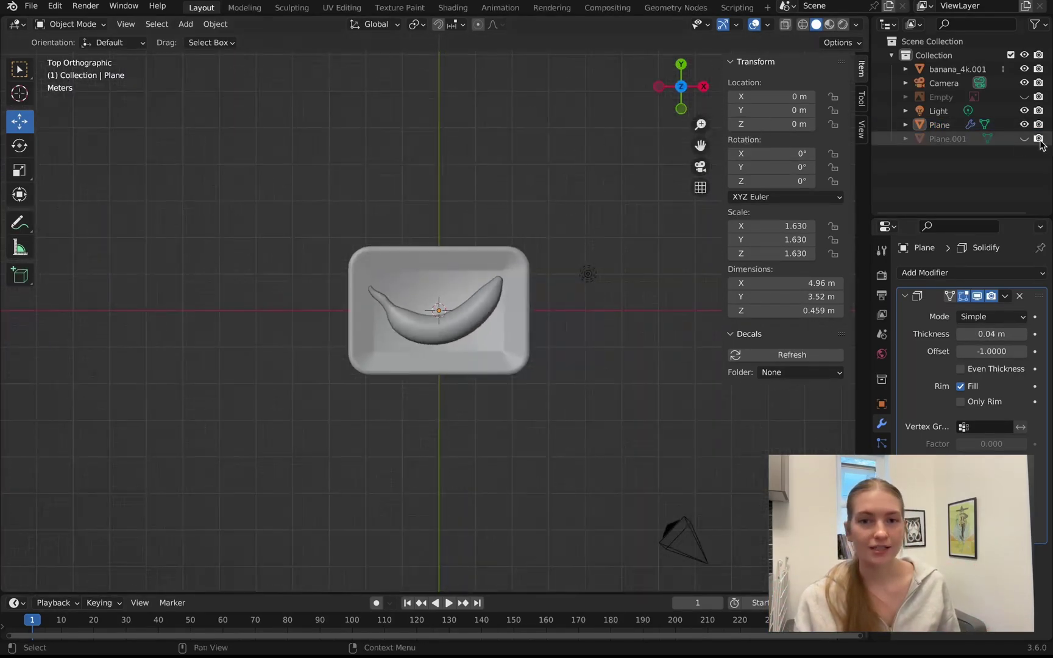
pyautogui.scroll(5, 514, 306)
# Step: Scale the banana to 1.249 to fill the tray and preview it in Rendered view
pyautogui.click(515, 305)
pyautogui.hotkey('shift', 'space')
pyautogui.press('s')
pyautogui.moveTo(463, 341); pyautogui.dragTo(385, 367)
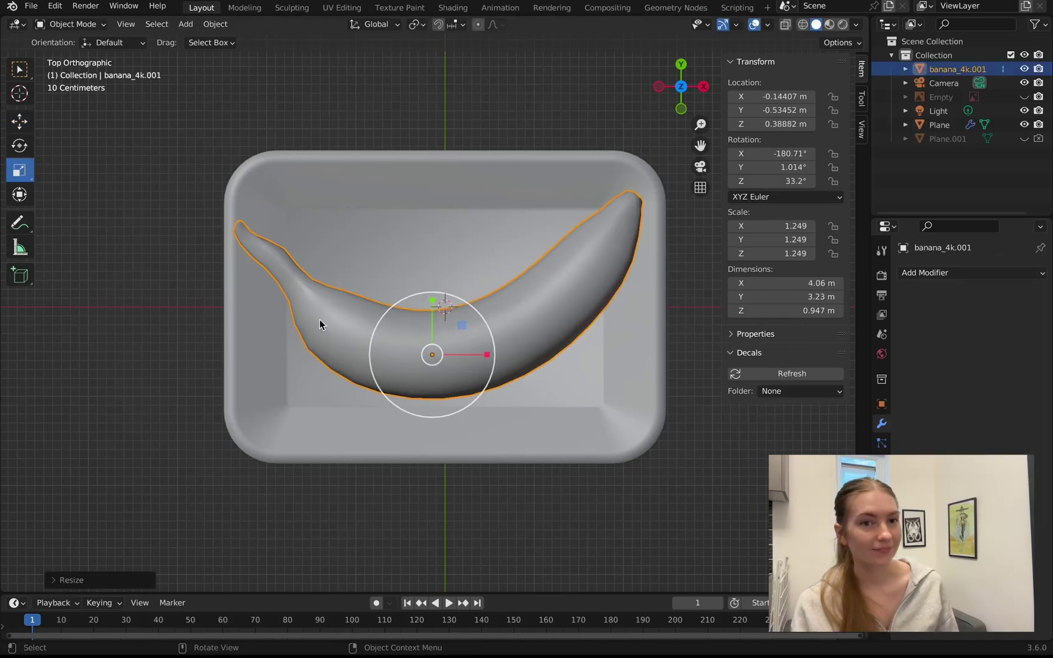
pyautogui.click(681, 89)
pyautogui.moveTo(681, 91); pyautogui.dragTo(681, 85)
pyautogui.click(681, 85)
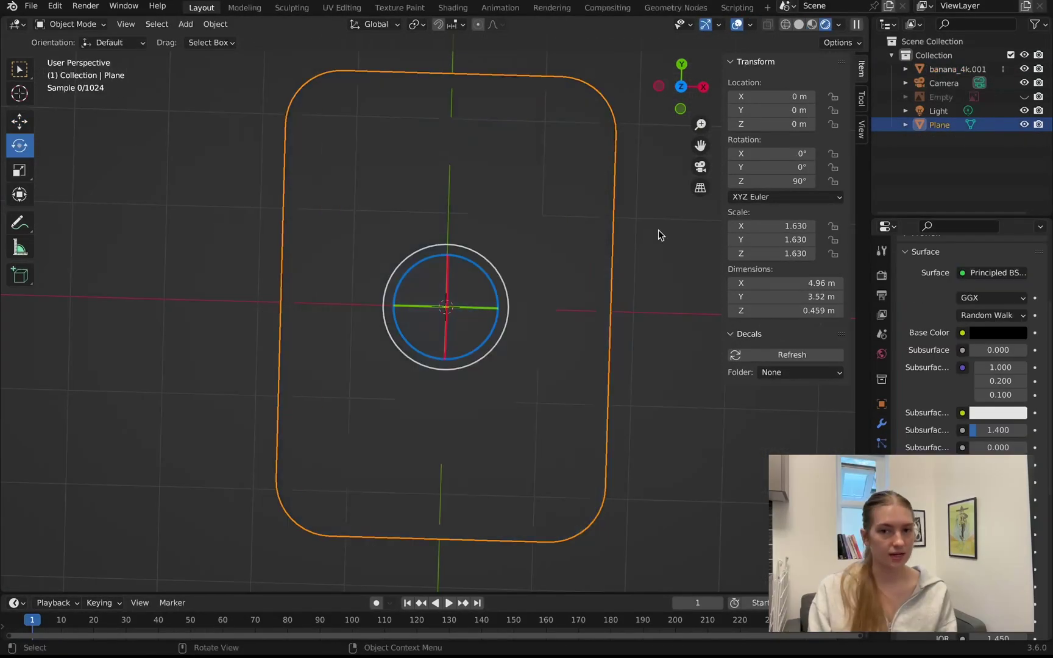
pyautogui.click(622, 329)
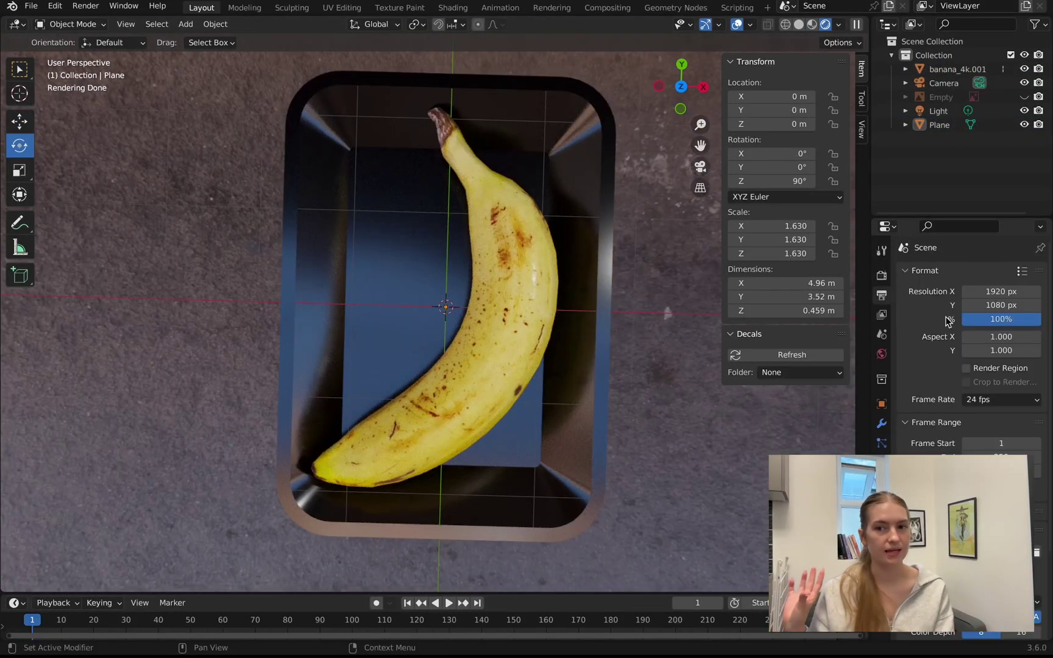
# Step: Give the black tray material Metallic 0.5 and Roughness 0.083
pyautogui.scroll(-10, 966, 348)
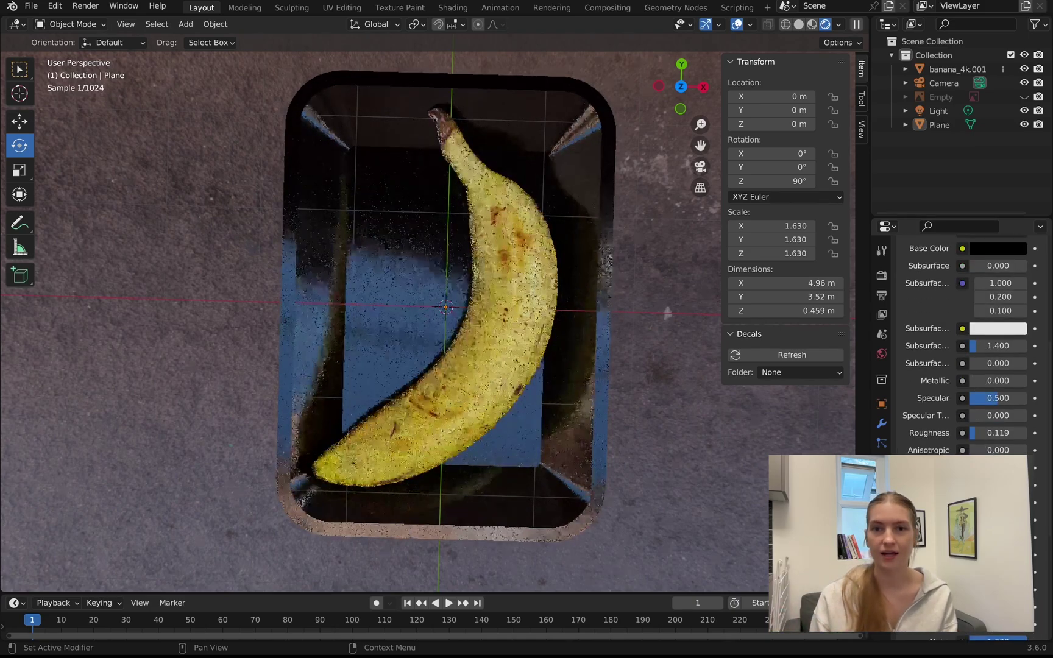
pyautogui.scroll(3, 975, 304)
pyautogui.moveTo(975, 324); pyautogui.dragTo(998, 324)
pyautogui.moveTo(987, 376); pyautogui.dragTo(982, 376)
pyautogui.click(508, 372)
pyautogui.rightClick(508, 372)
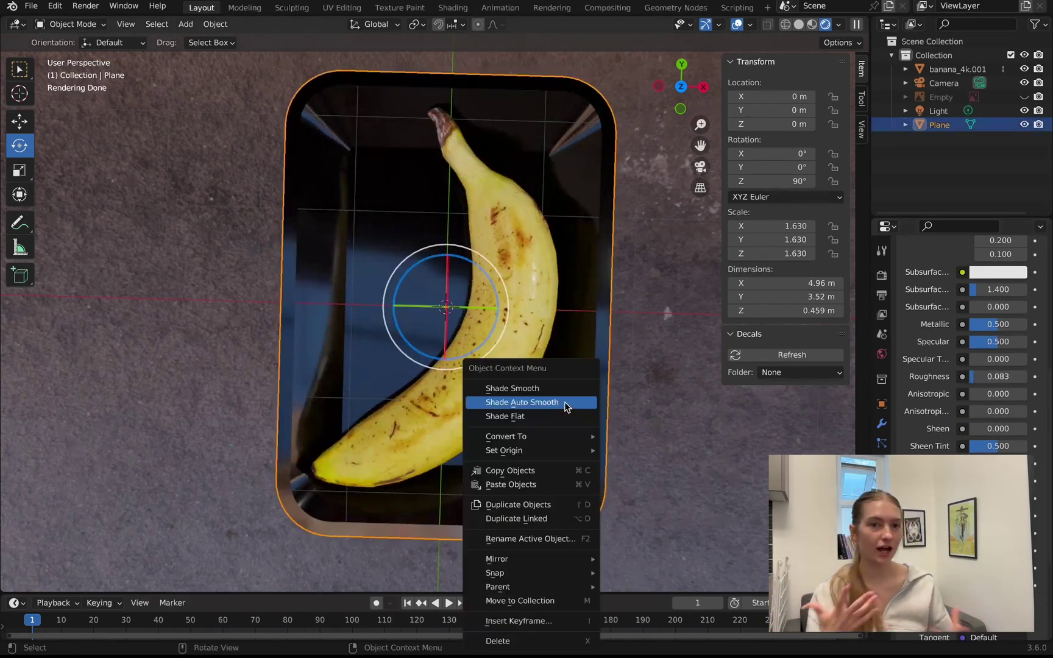
pyautogui.moveTo(663, 382); pyautogui.dragTo(663, 382, button='middle')
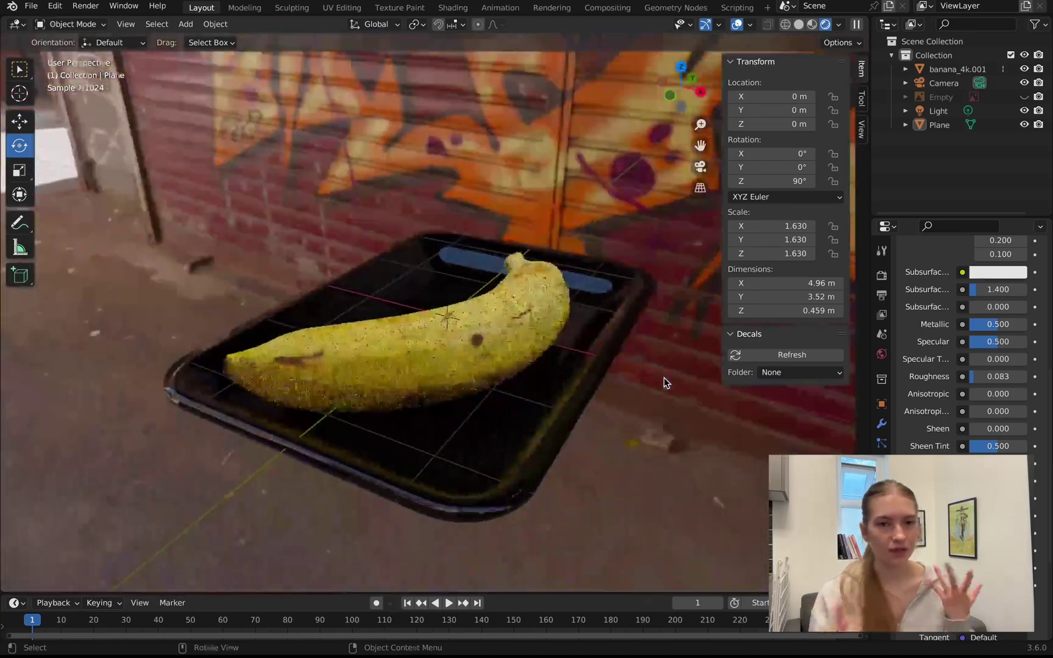
# Step: Light the scene with the studio_small_09 HDRI and view the tray from the top in material preview
pyautogui.press('z')
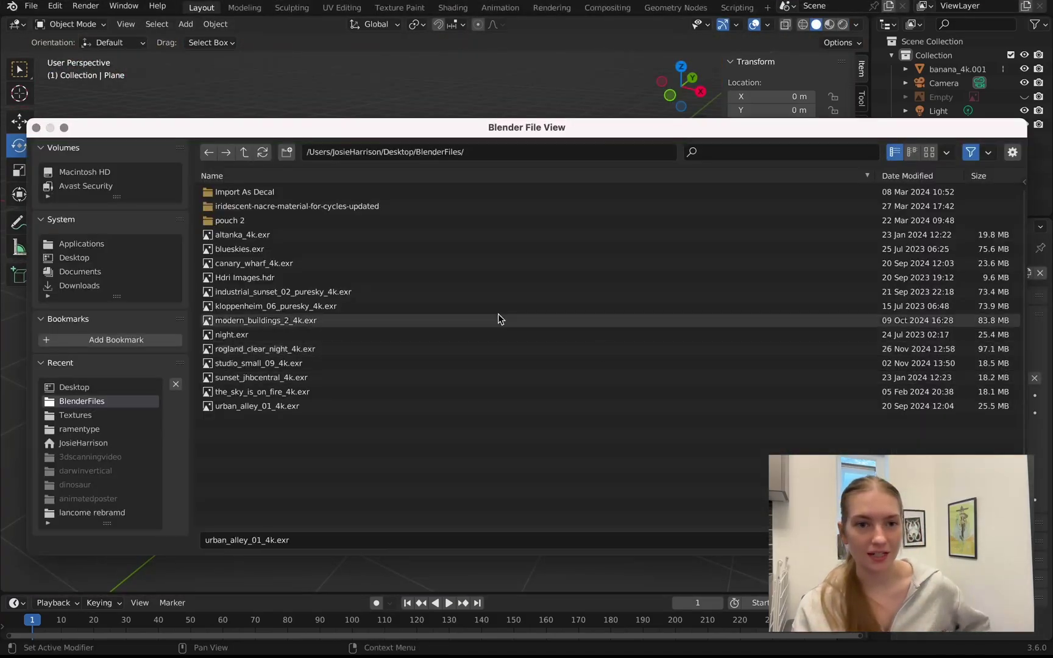
pyautogui.doubleClick(497, 362)
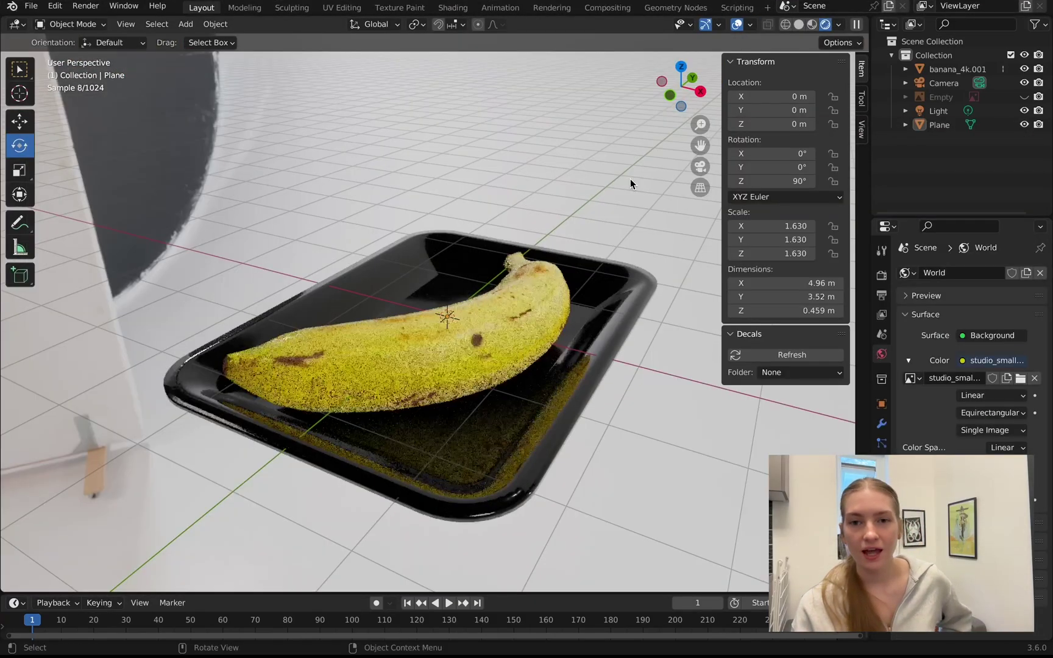
pyautogui.press('KP_7')
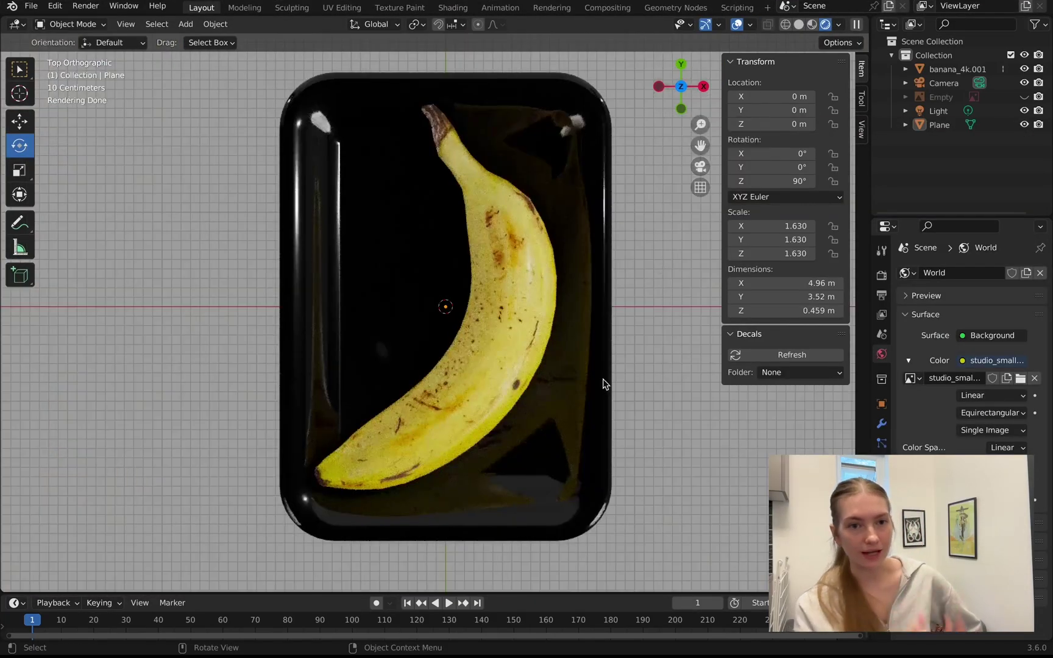
pyautogui.moveTo(634, 368); pyautogui.dragTo(461, 249, button='middle')
pyautogui.press('KP_7')
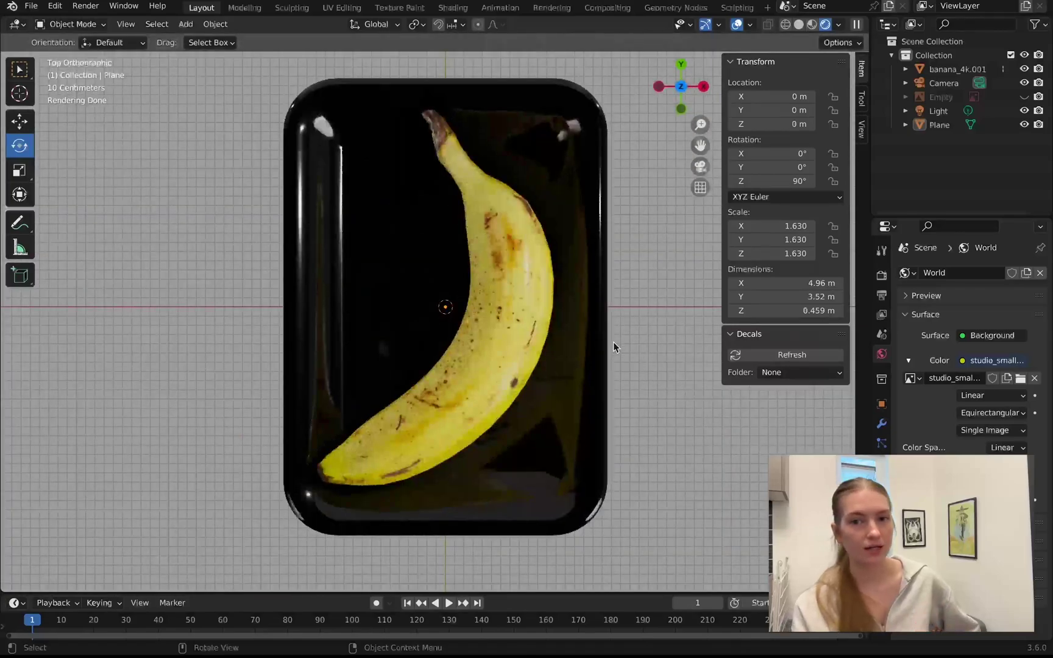
pyautogui.click(939, 124)
pyautogui.scroll(-5, 968, 341)
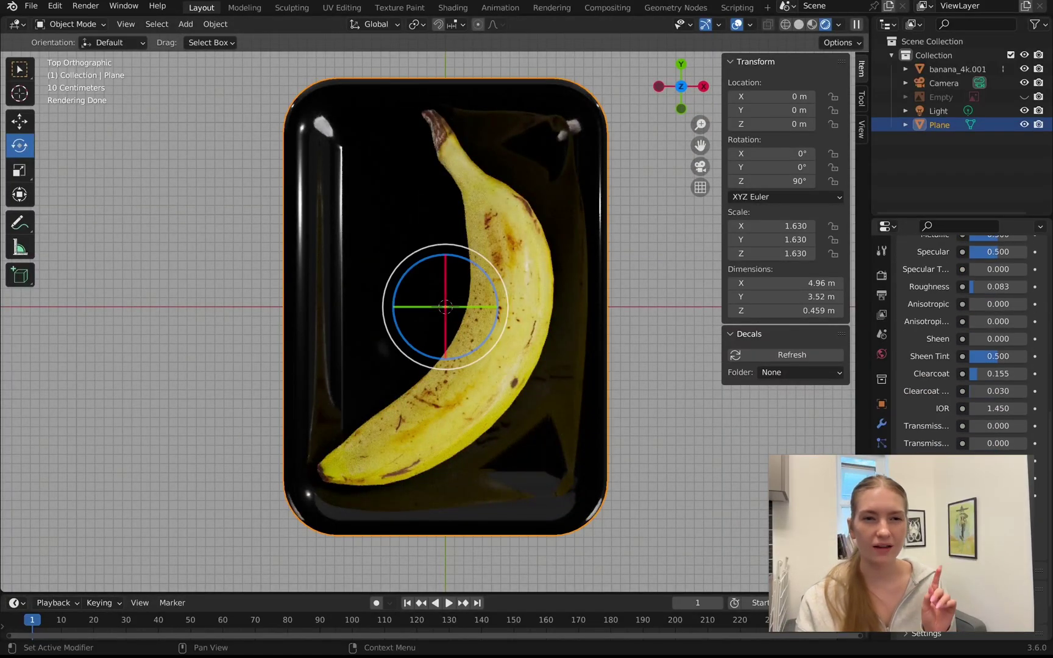
pyautogui.scroll(8, 969, 341)
pyautogui.click(813, 25)
# Step: Duplicate the banana and tray and move the copies along X
pyautogui.click(815, 24)
pyautogui.moveTo(445, 262); pyautogui.dragTo(441, 346, button='middle')
pyautogui.hotkey('shift', 'd')
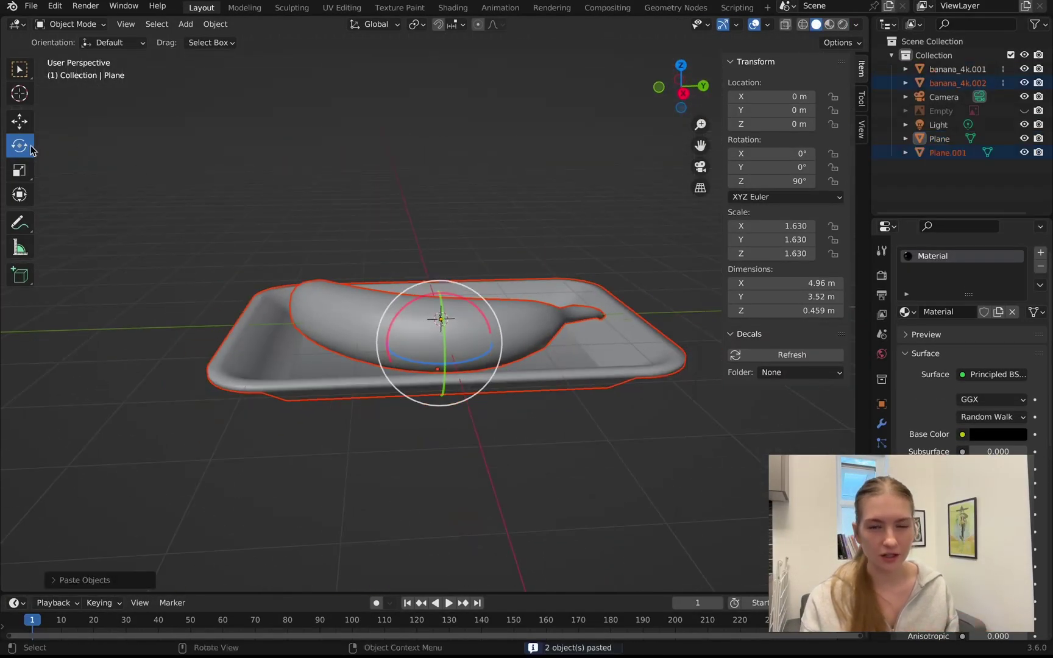
pyautogui.press('x')
pyautogui.click(566, 272)
# Step: Join the banana into the tray as a single object
pyautogui.click(403, 394)
pyautogui.rightClick(402, 394)
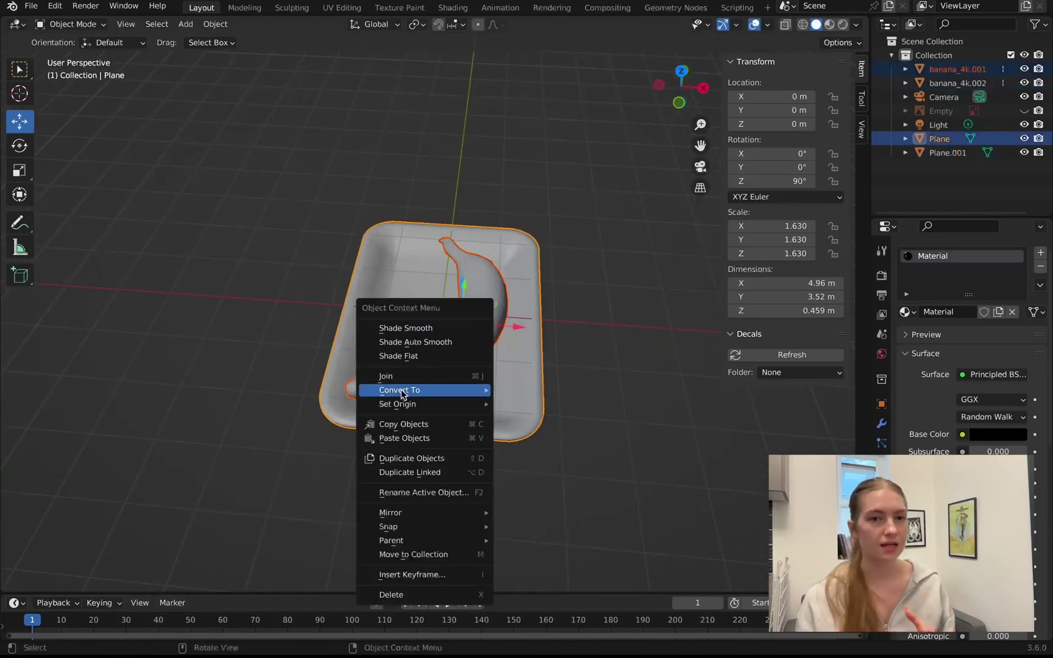
pyautogui.click(388, 376)
pyautogui.moveTo(556, 173); pyautogui.dragTo(555, 234, button='middle')
# Step: Add a cube at the origin, flatten it and stretch it across the tray's width
pyautogui.hotkey('shift', 'a')
pyautogui.click(526, 342)
pyautogui.press('KP_3')
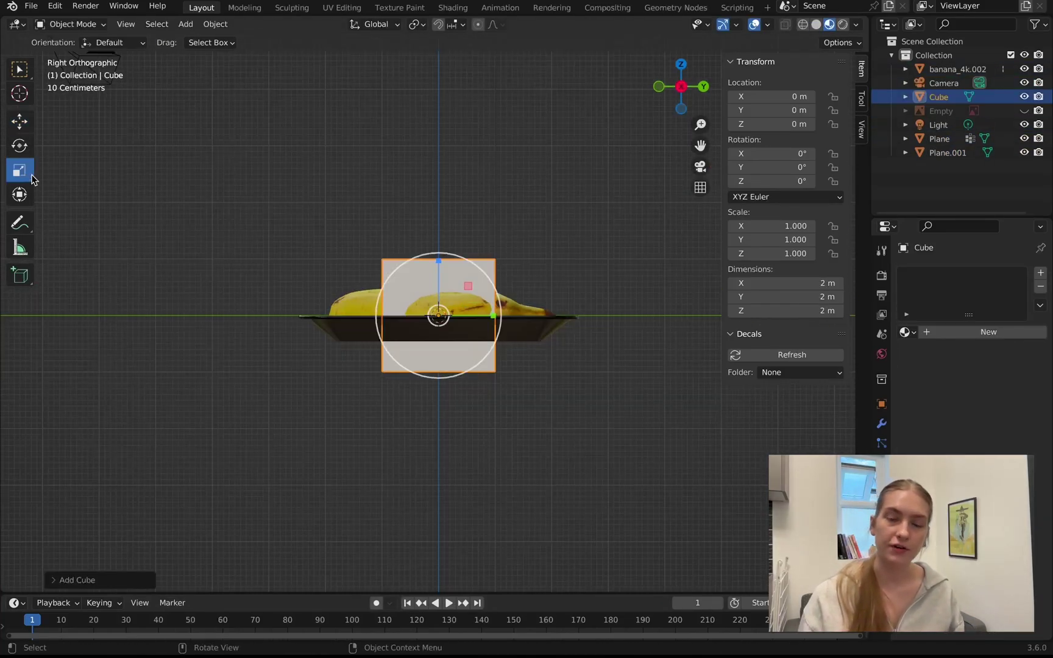
pyautogui.moveTo(438, 281); pyautogui.dragTo(438, 292)
pyautogui.press('KP_7')
pyautogui.hotkey('alt', 'z')
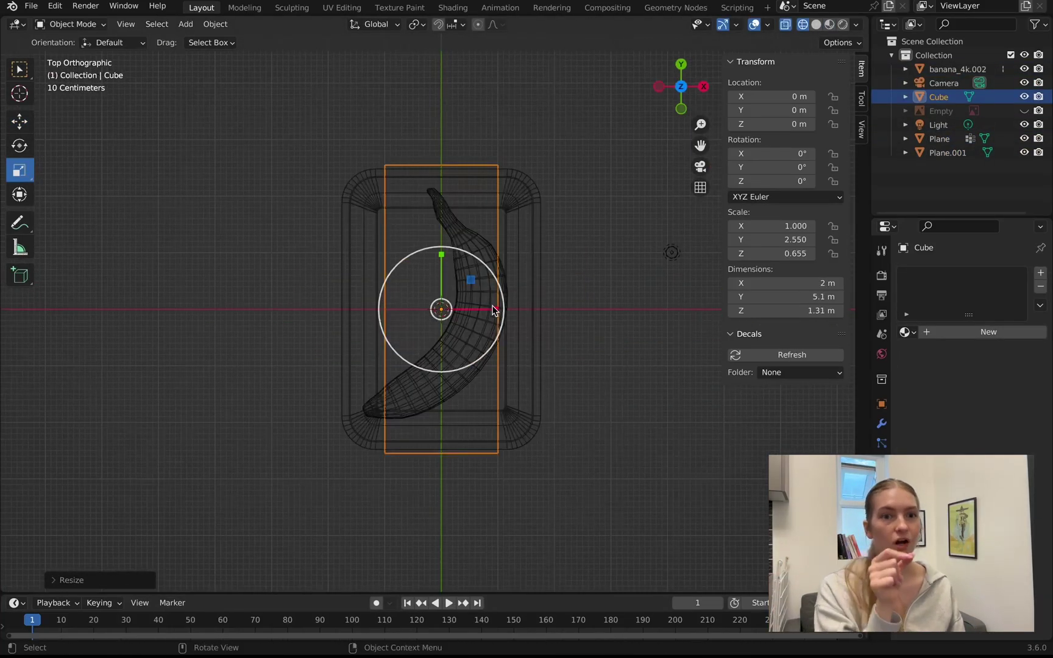
pyautogui.moveTo(495, 310); pyautogui.dragTo(539, 310)
pyautogui.click(542, 310)
pyautogui.moveTo(542, 310); pyautogui.dragTo(599, 235, button='middle')
# Step: Subdivide the stretched cube and inspect it from the top and side
pyautogui.press('KP_3')
pyautogui.rightClick(499, 202)
pyautogui.hotkey('alt', 'z')
pyautogui.press('KP_7')
pyautogui.click(439, 315)
pyautogui.click(245, 7)
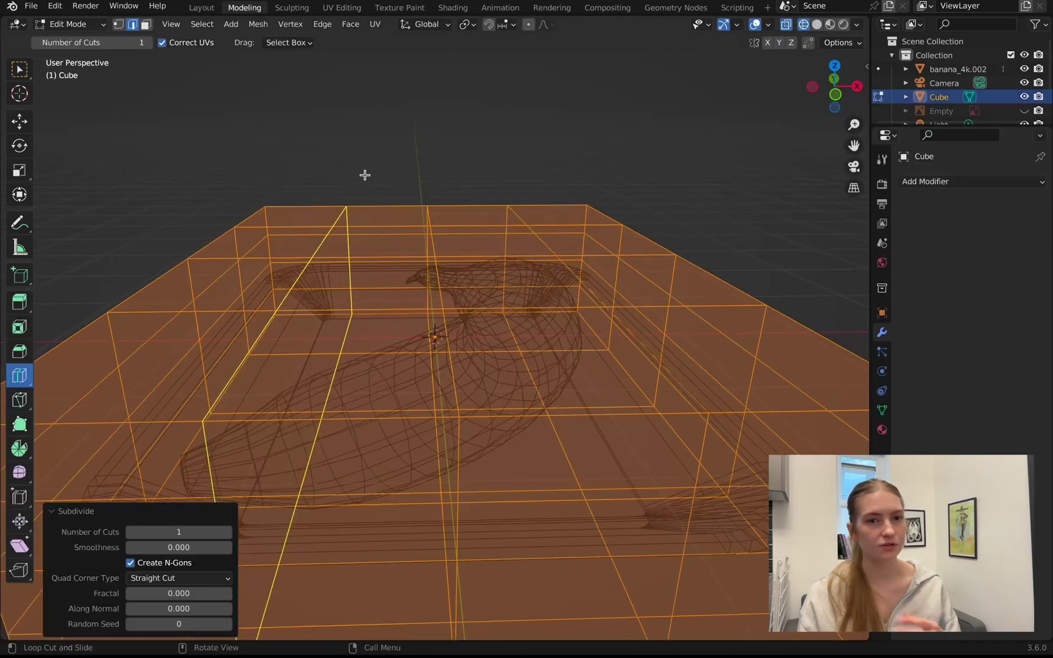
pyautogui.moveTo(364, 174); pyautogui.dragTo(727, 230, button='middle')
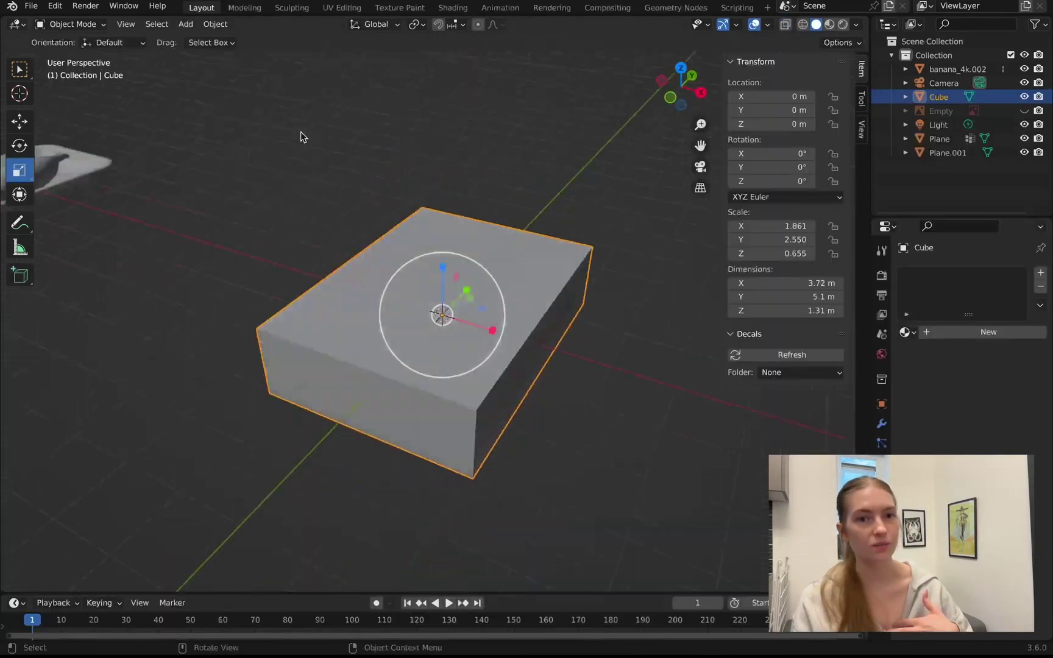
pyautogui.moveTo(301, 137); pyautogui.dragTo(609, 256, button='middle')
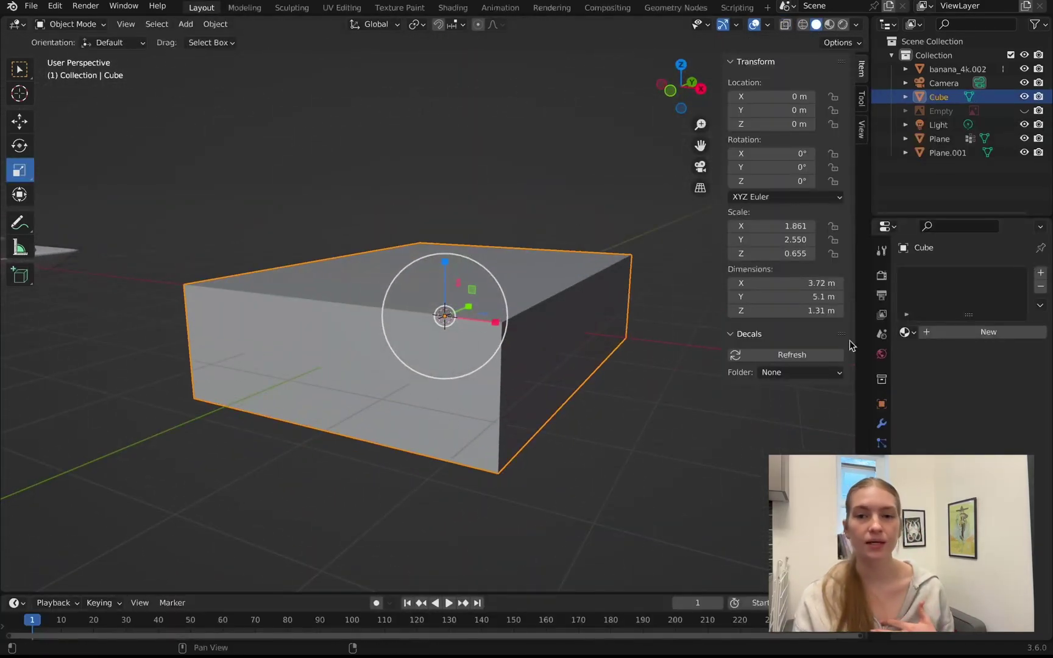
# Step: Add a Shrinkwrap modifier to the cube targeting Plane
pyautogui.click(972, 272)
pyautogui.click(881, 433)
pyautogui.hotkey('shift', 'z')
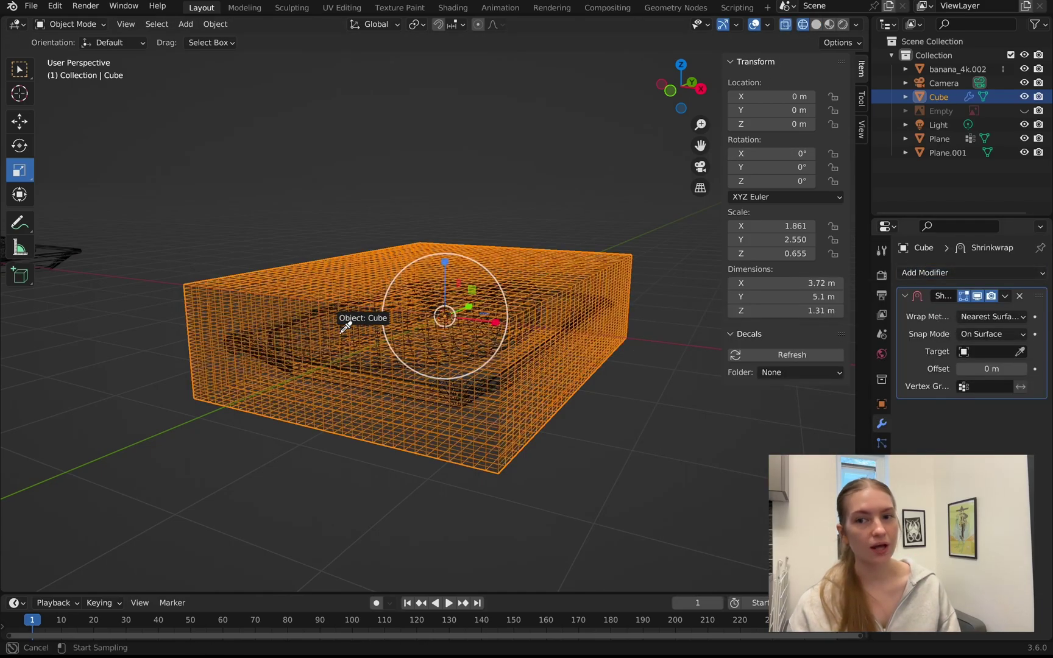
pyautogui.click(343, 331)
pyautogui.moveTo(343, 330); pyautogui.dragTo(334, 366, button='middle')
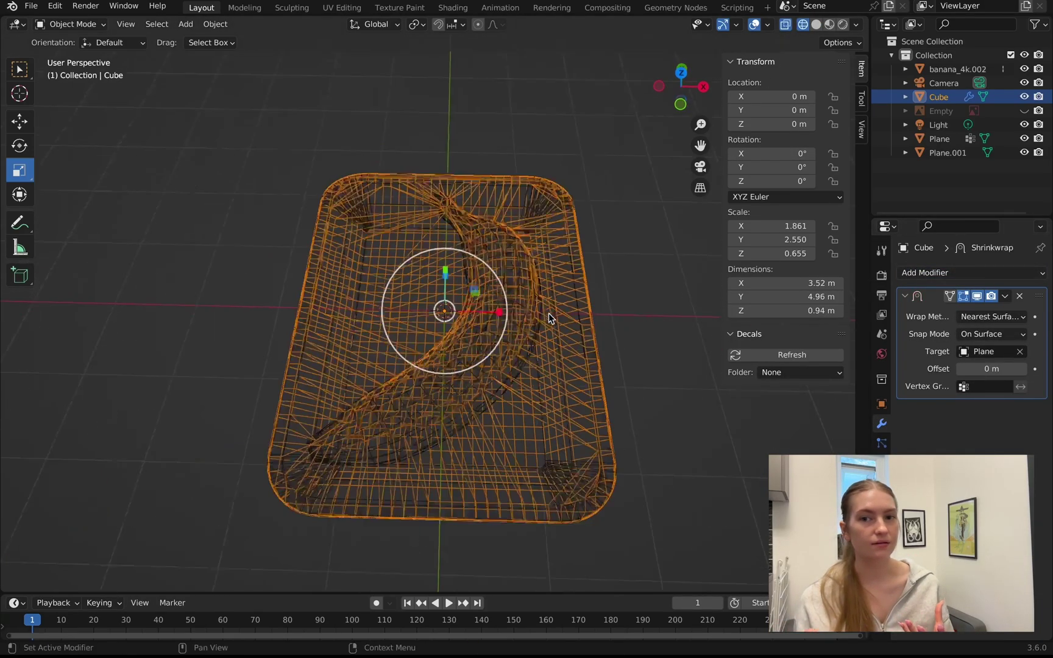
pyautogui.press('KP_7')
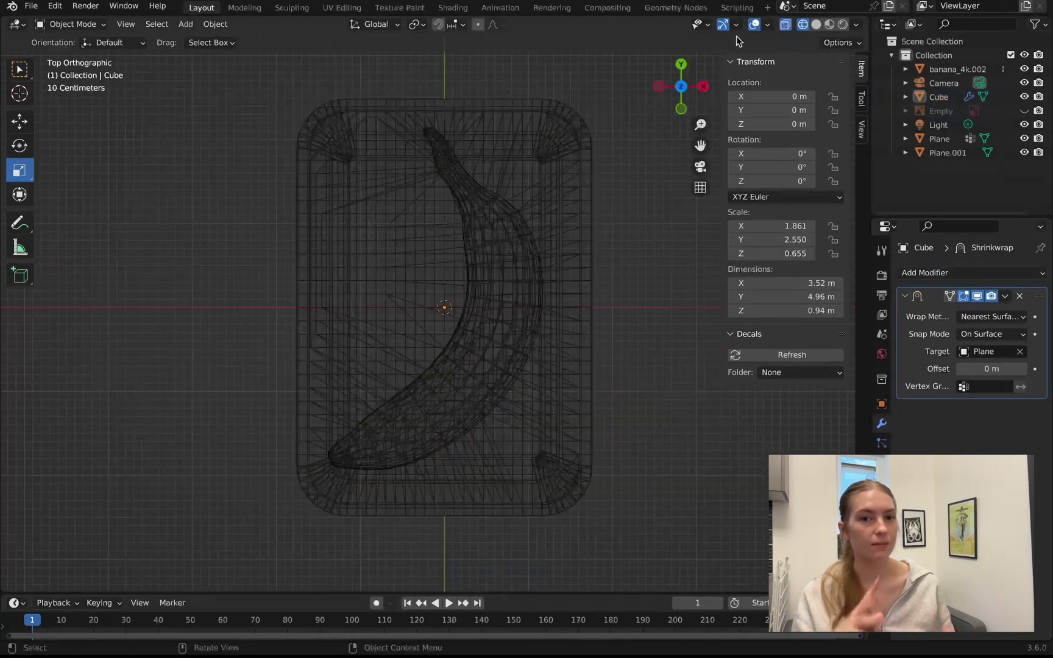
# Step: Apply smooth shading to the wrapped film object
pyautogui.hotkey('shift', 'z')
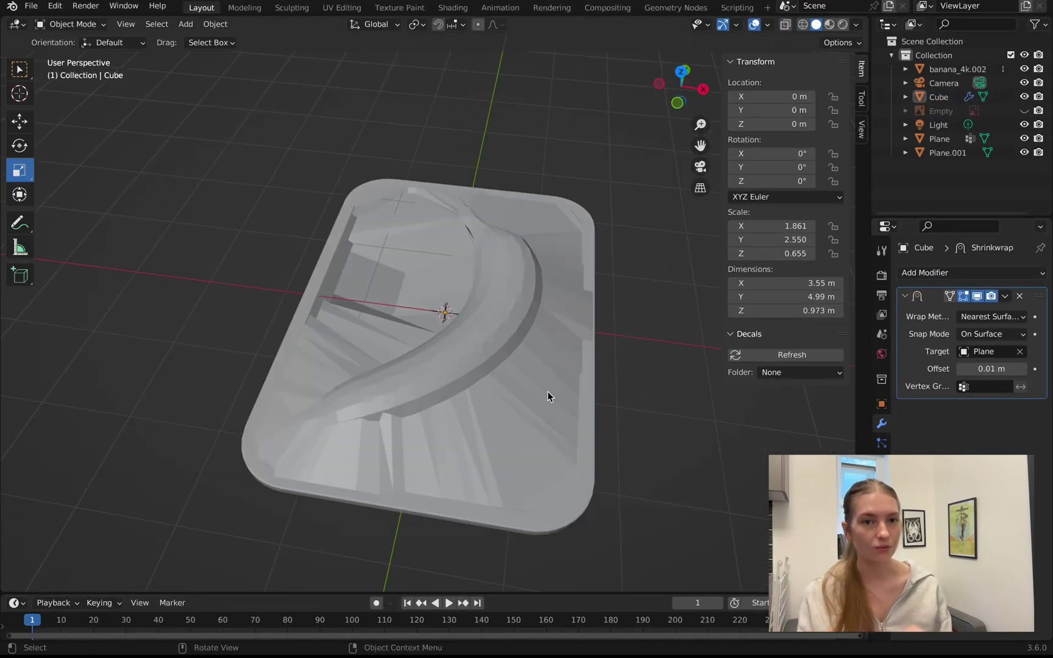
pyautogui.click(549, 409)
pyautogui.rightClick(550, 413)
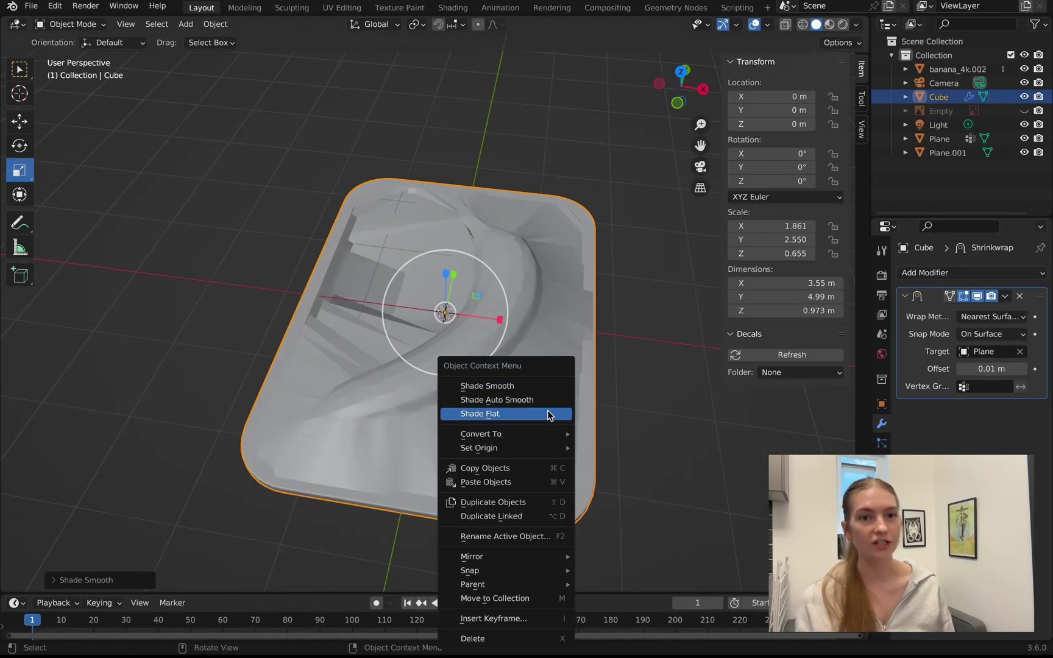
pyautogui.click(539, 383)
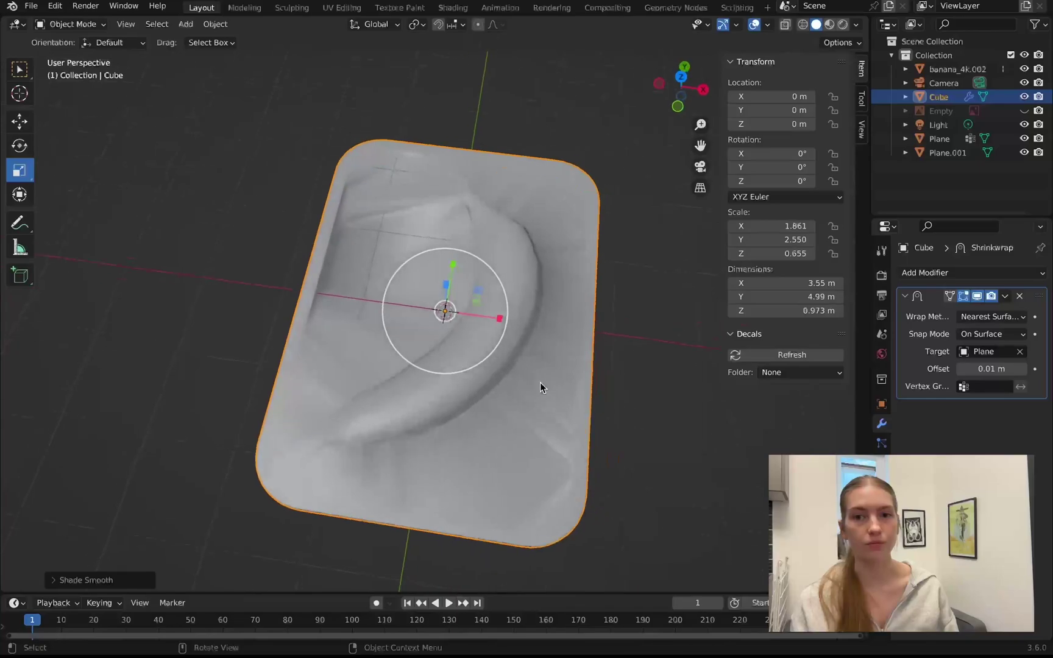
pyautogui.press('KP_7')
pyautogui.hotkey('alt', 'a')
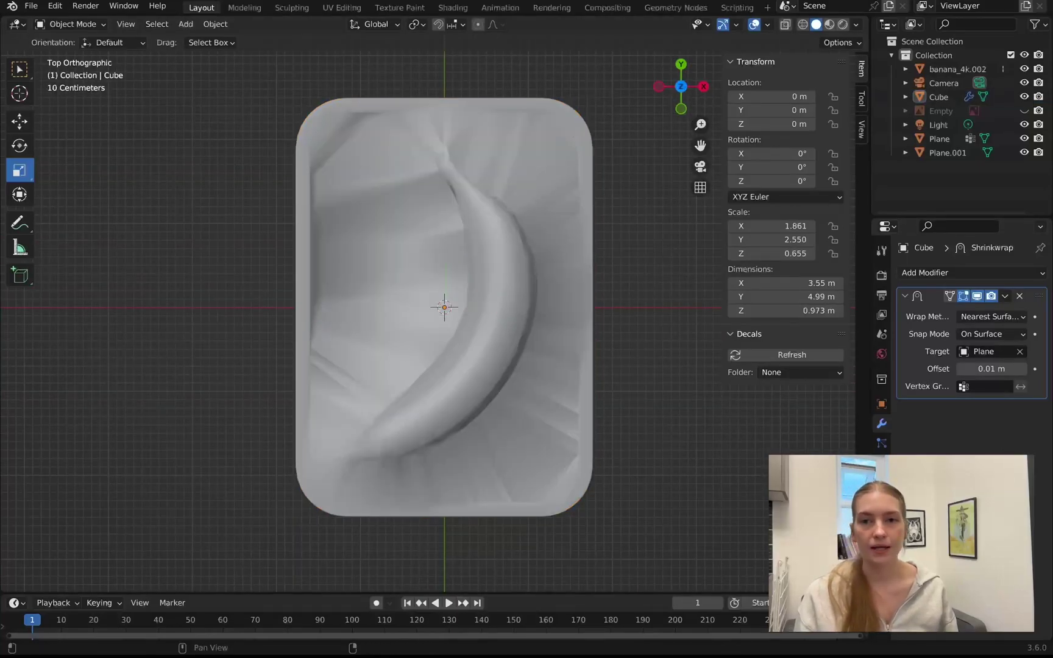
# Step: Assign the Glass BSDF Material.001 to the film and preview it in Rendered view
pyautogui.click(881, 481)
pyautogui.click(905, 332)
pyautogui.click(855, 428)
pyautogui.click(843, 24)
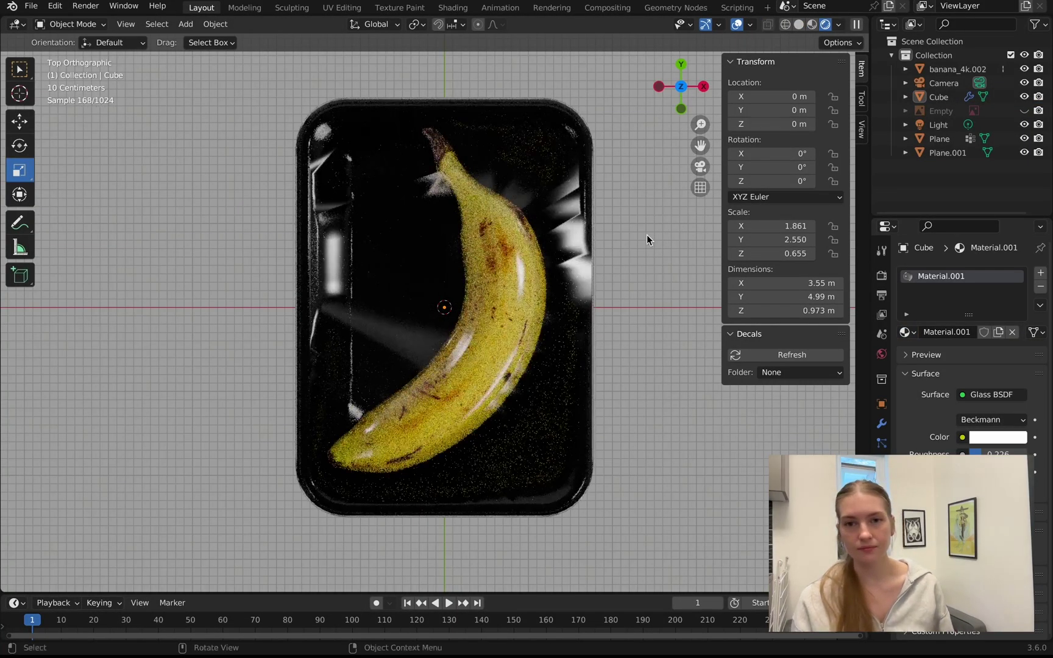
pyautogui.moveTo(597, 272); pyautogui.dragTo(597, 276, button='middle')
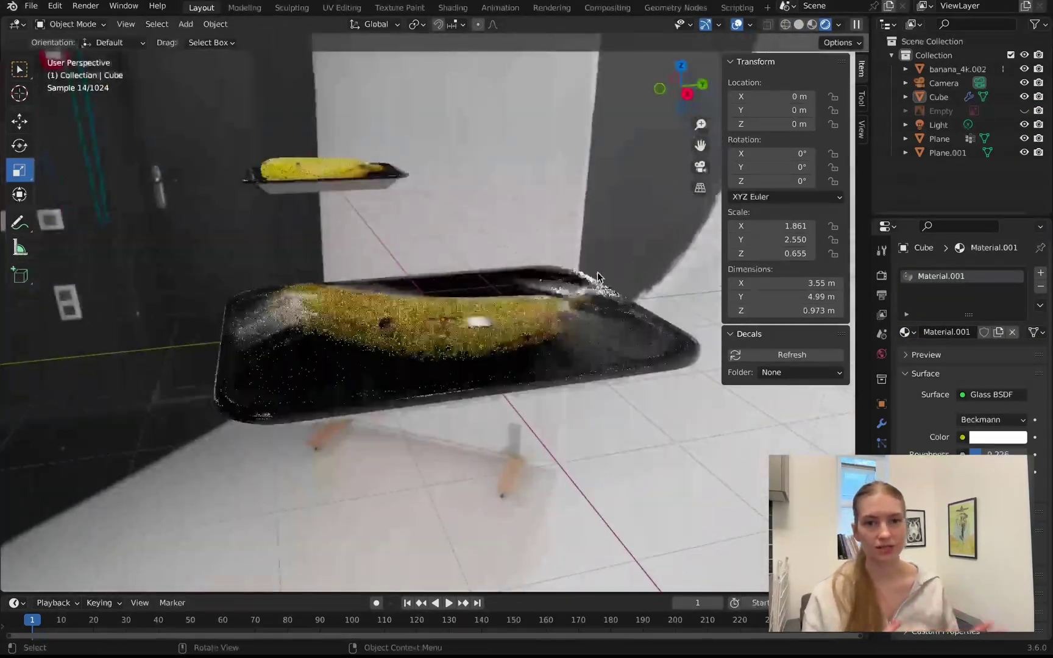
pyautogui.click(680, 65)
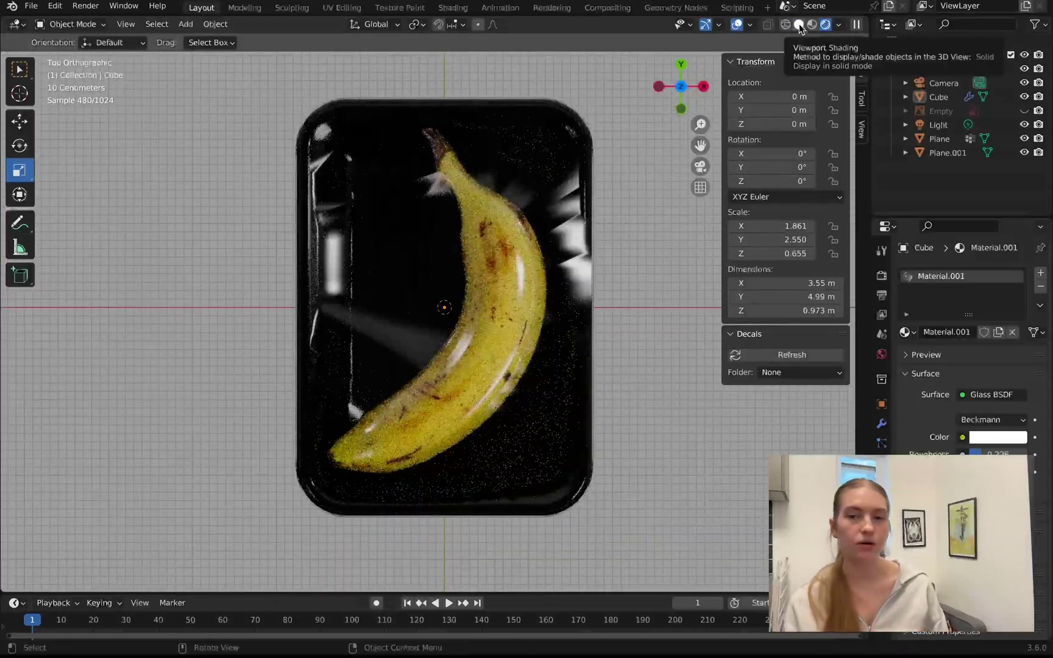
pyautogui.scroll(2, 560, 259)
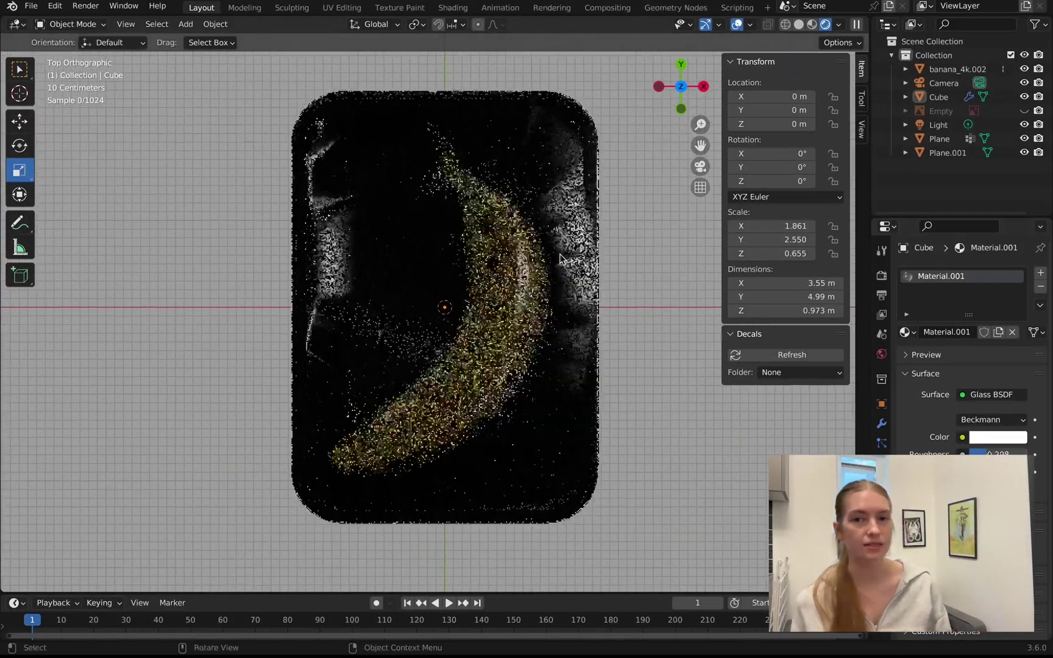
# Step: Smooth-shade the film object again
pyautogui.click(602, 214)
pyautogui.rightClick(603, 216)
pyautogui.click(659, 232)
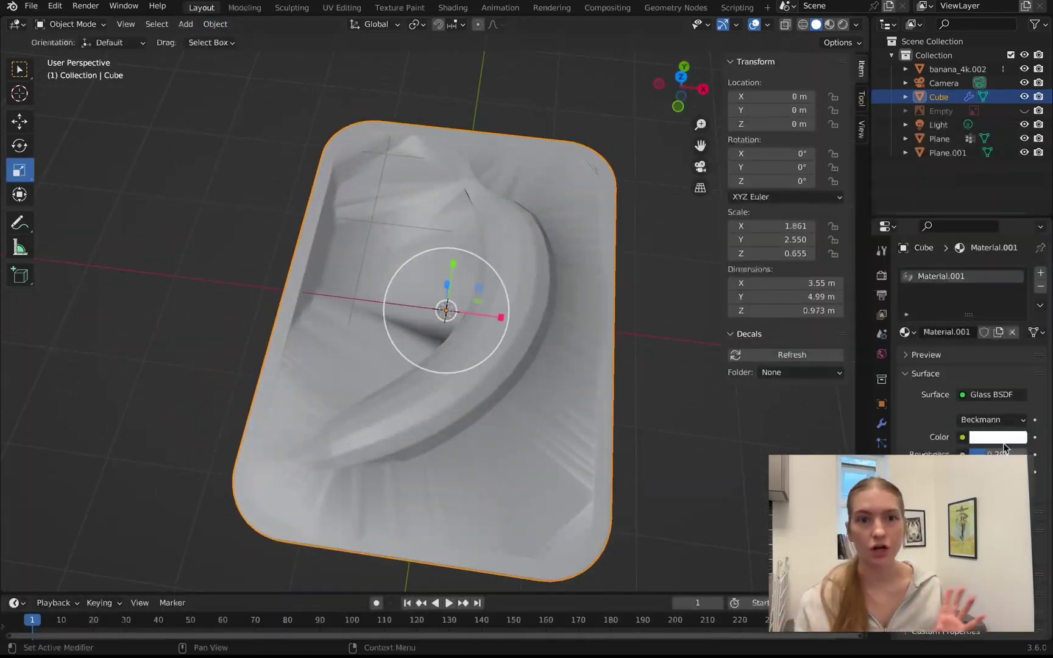
# Step: Apply the Shrinkwrap modifier at 0.02 m offset to bake the wrap into the mesh
pyautogui.click(881, 424)
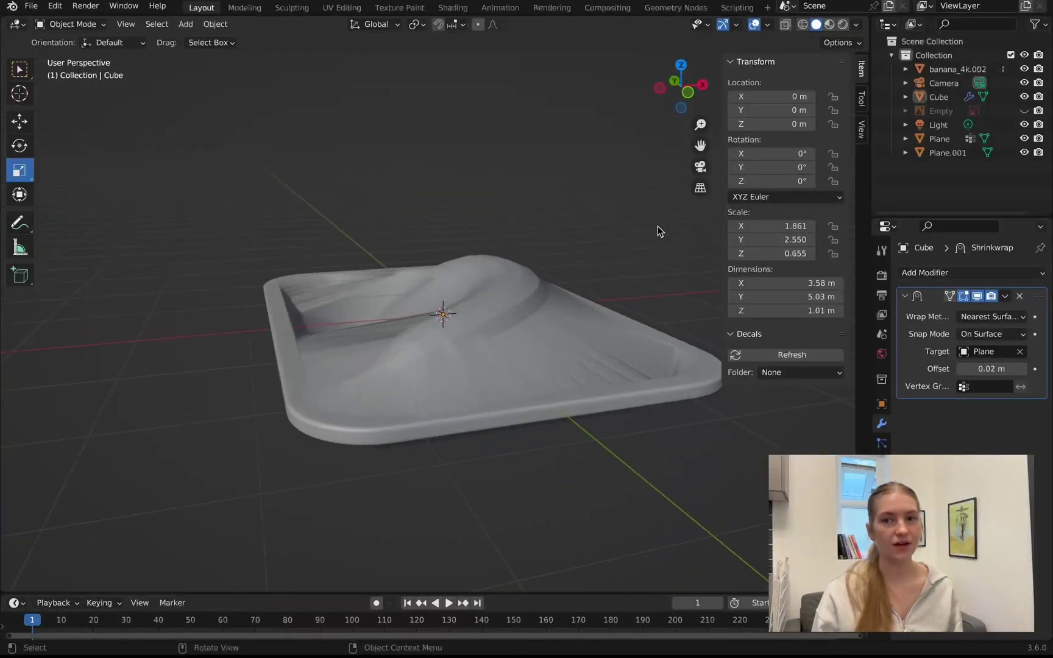
pyautogui.click(1019, 296)
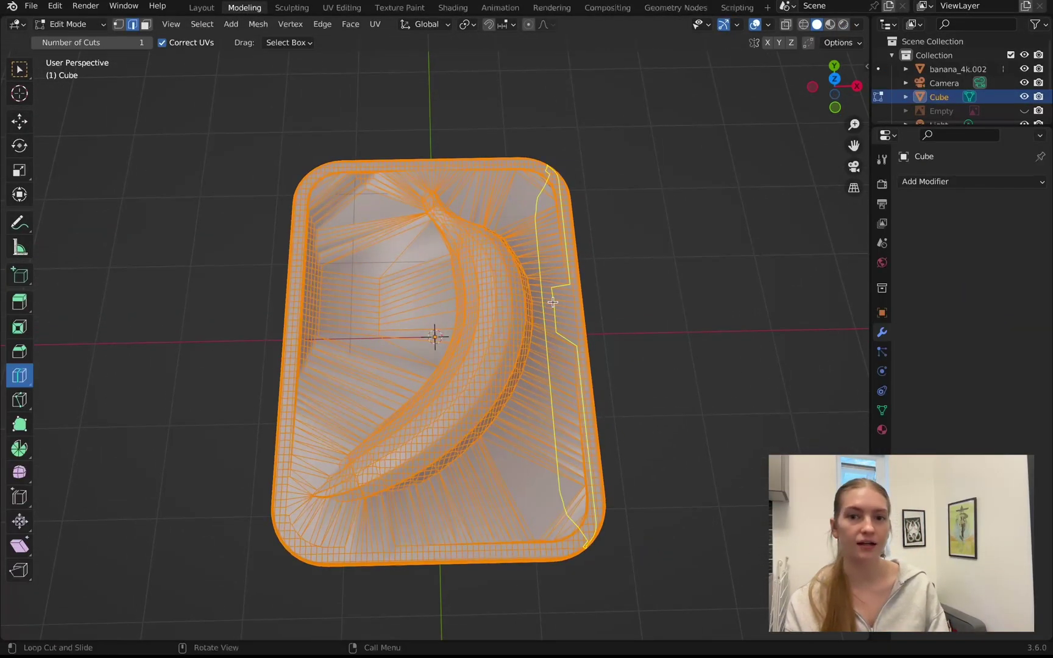
pyautogui.click(529, 296)
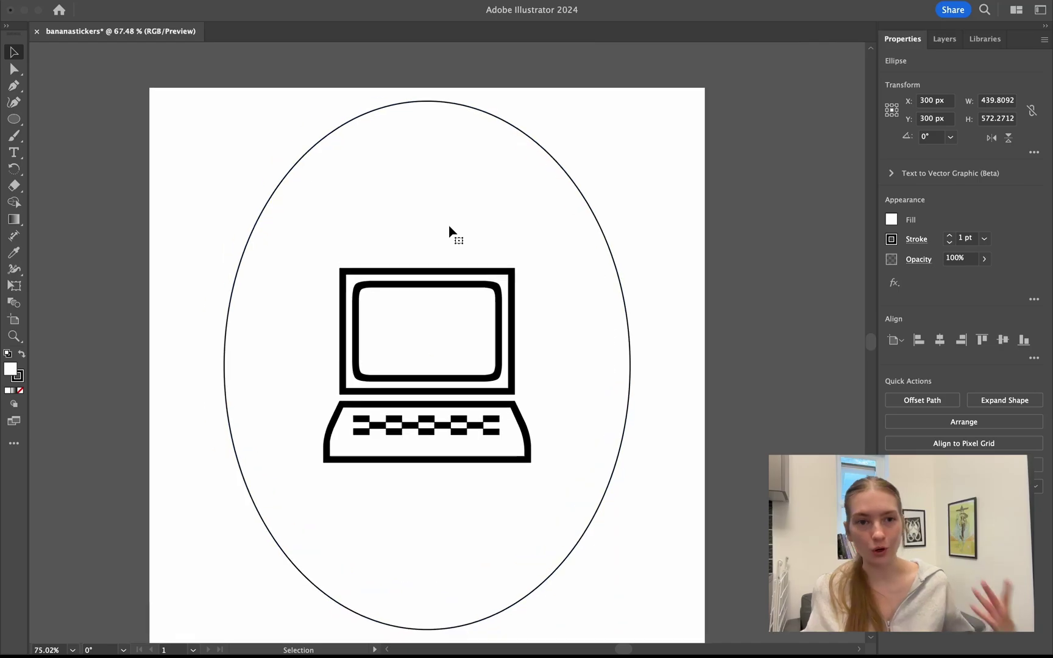
# Step: Nudge the laptop icon and shrink the ellipse to fit around it
pyautogui.moveTo(461, 272)
pyautogui.mouseDown()
pyautogui.moveTo(482, 259)
pyautogui.moveTo(477, 282)
pyautogui.mouseUp()
pyautogui.click(626, 263)
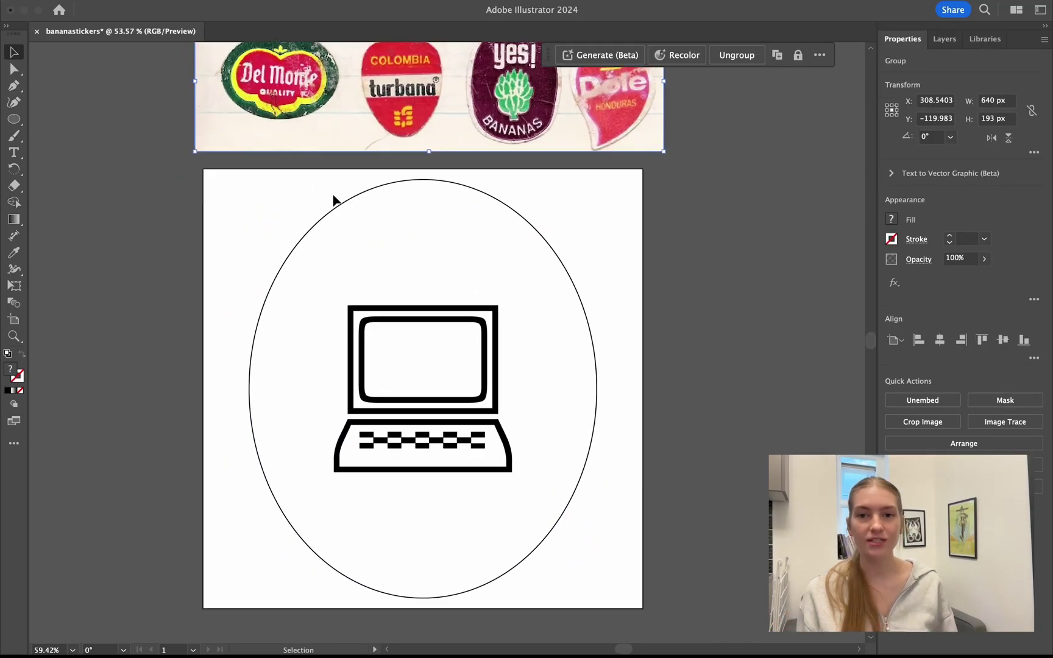
pyautogui.click(335, 207)
pyautogui.moveTo(596, 179); pyautogui.dragTo(573, 201)
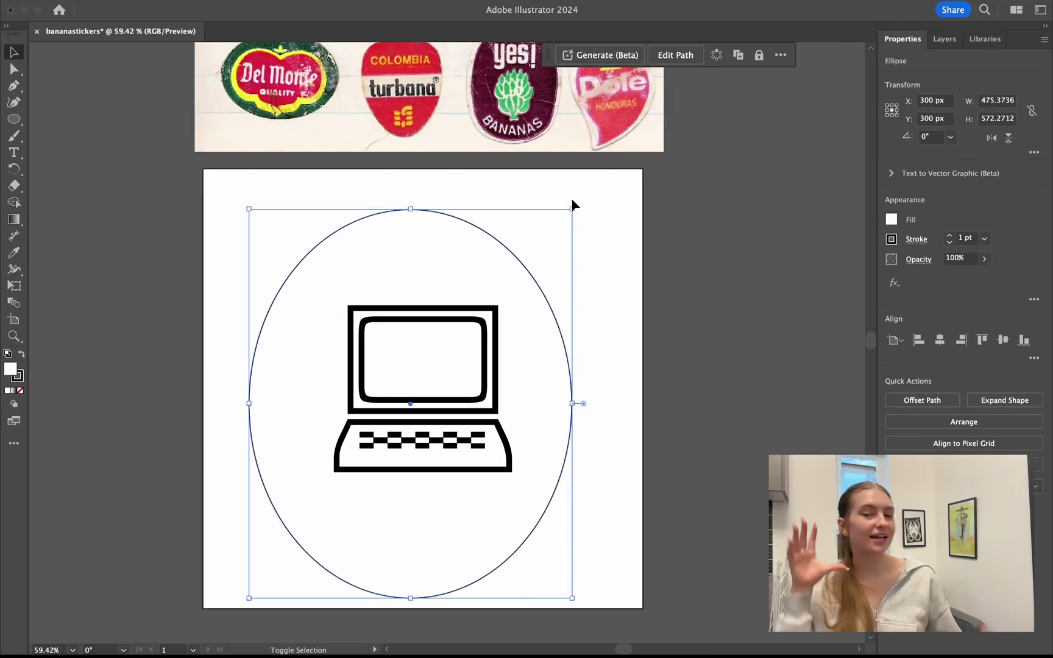
pyautogui.moveTo(518, 246); pyautogui.dragTo(519, 246)
# Step: Give the ellipse a bright lime fill using the Color Picker
pyautogui.scroll(1, 529, 332)
pyautogui.click(891, 219)
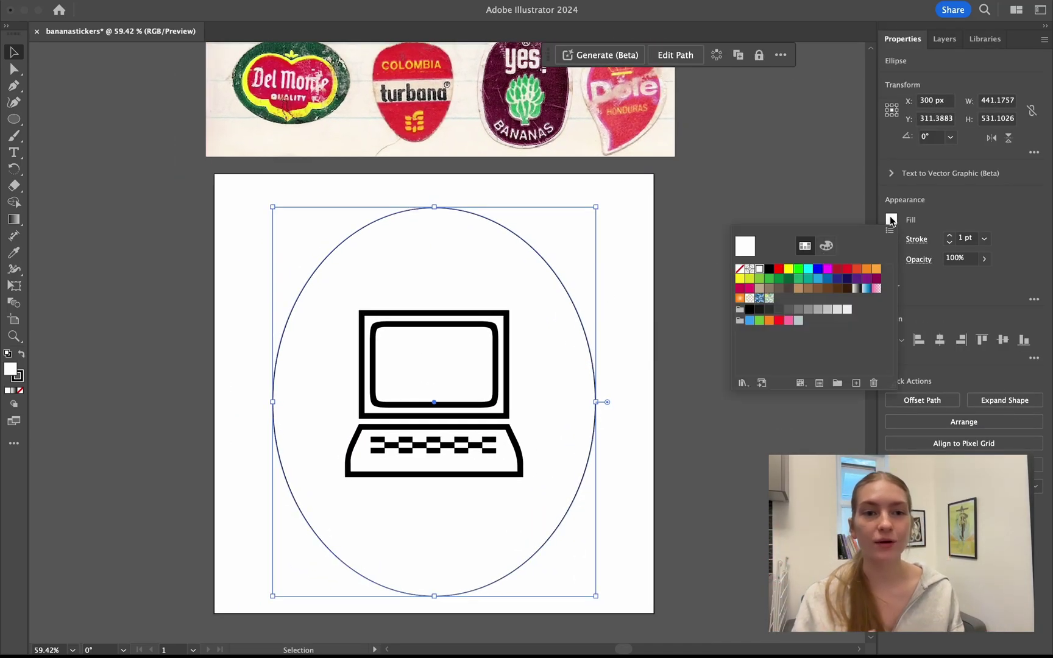
pyautogui.click(759, 278)
pyautogui.doubleClick(11, 368)
pyautogui.click(531, 80)
pyautogui.click(766, 65)
# Step: Give the oval a 16 pt white stroke
pyautogui.click(915, 238)
pyautogui.write('16')
pyautogui.press('Return')
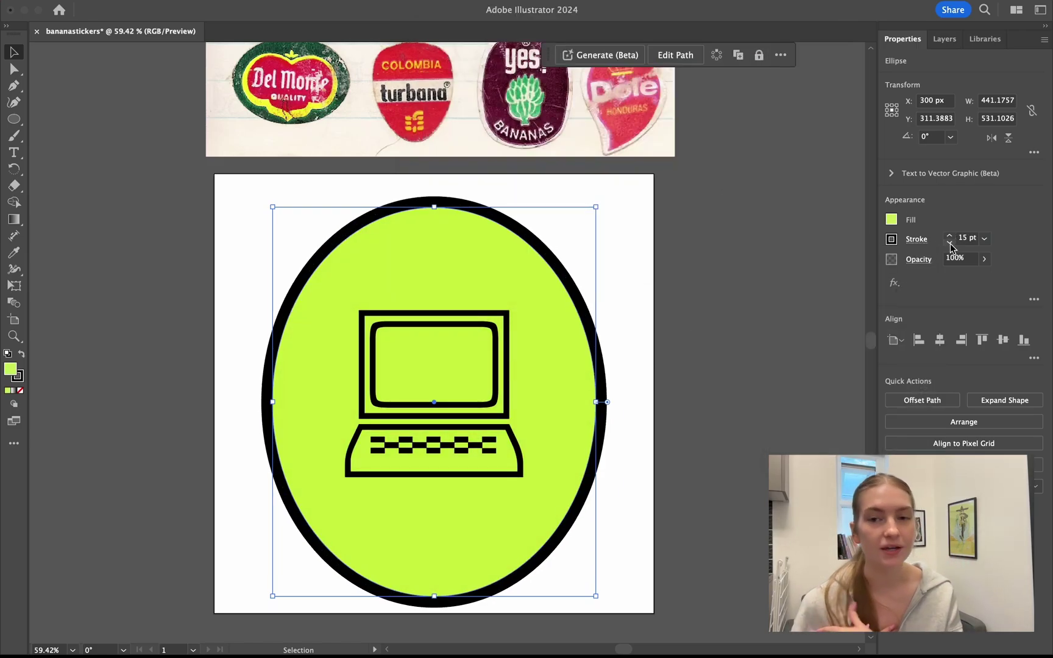
pyautogui.click(890, 239)
pyautogui.click(747, 291)
pyautogui.click(701, 352)
# Step: Move the oval right of the artboard and centre the laptop icon inside it
pyautogui.keyDown('alt'); pyautogui.scroll(-2, 559, 352); pyautogui.keyUp('alt')
pyautogui.moveTo(603, 378); pyautogui.dragTo(848, 376)
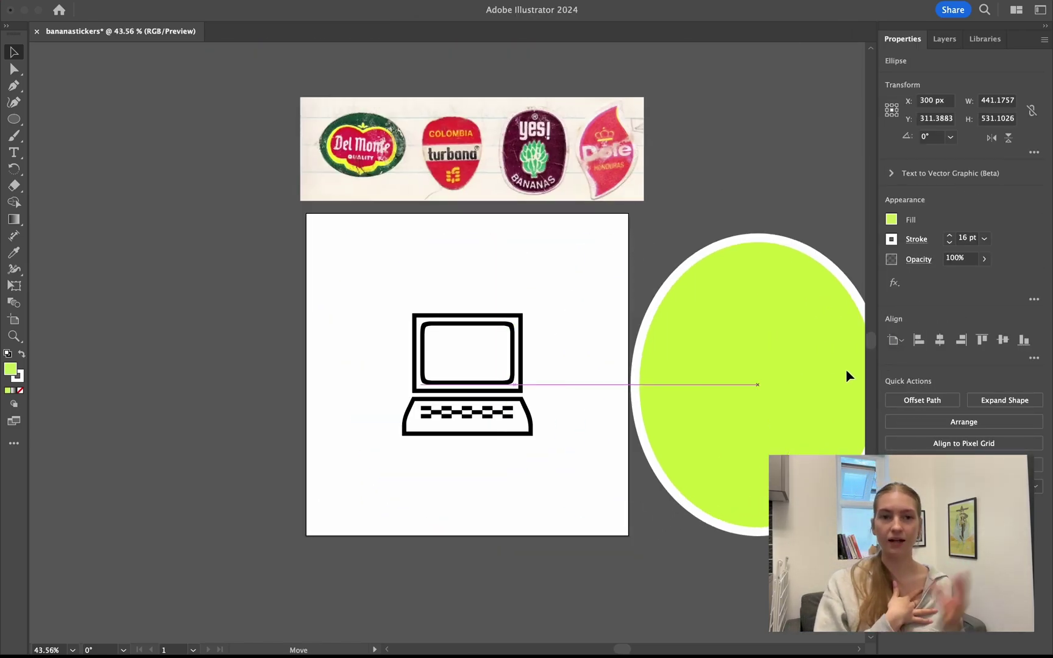
pyautogui.hscroll(3, 548, 365)
pyautogui.scroll(-1, 549, 366)
pyautogui.moveTo(282, 346); pyautogui.dragTo(593, 346)
pyautogui.press('super+shift+a')
pyautogui.hscroll(-3, 731, 244)
# Step: Draw a rectangle covering the artboard and fill it with yellow FFFF57
pyautogui.press('m')
pyautogui.moveTo(238, 195)
pyautogui.mouseDown()
pyautogui.moveTo(538, 478)
pyautogui.moveTo(561, 517)
pyautogui.mouseUp()
pyautogui.doubleClick(9, 369)
pyautogui.write('FFFF57')
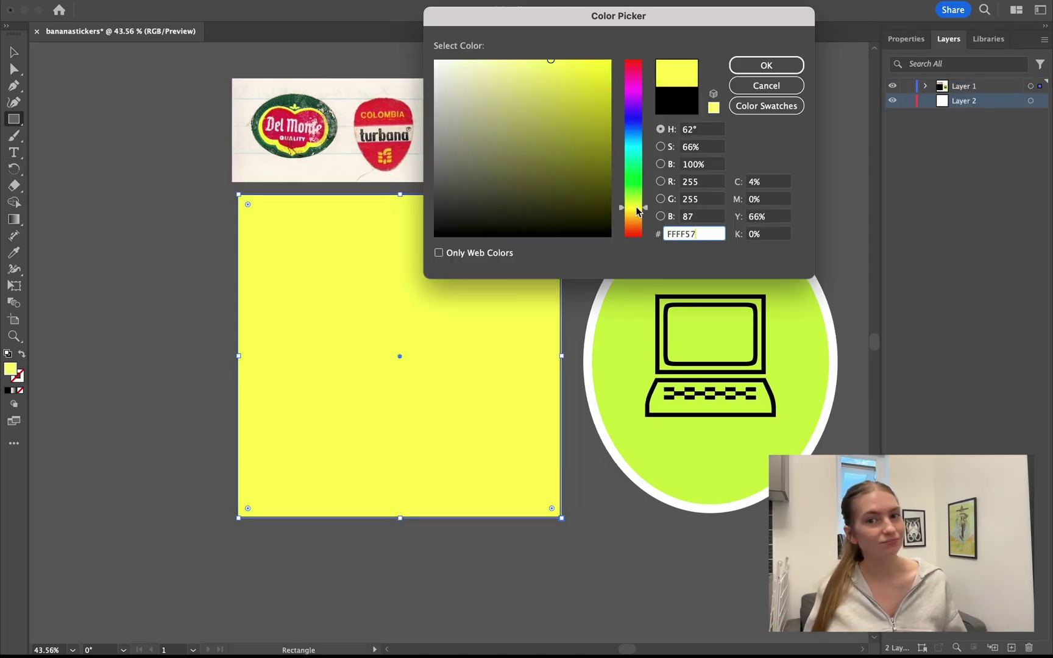
pyautogui.press('Return')
# Step: Move the lime laptop sticker onto the yellow background
pyautogui.moveTo(741, 327); pyautogui.dragTo(456, 329)
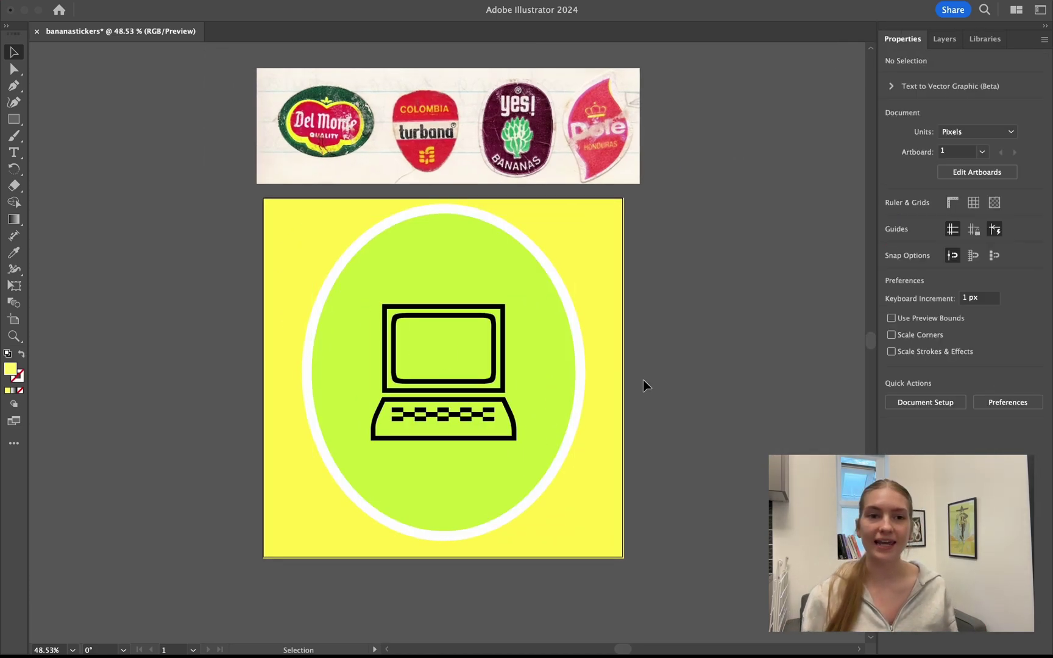
pyautogui.keyDown('alt'); pyautogui.scroll(3, 611, 329); pyautogui.keyUp('alt')
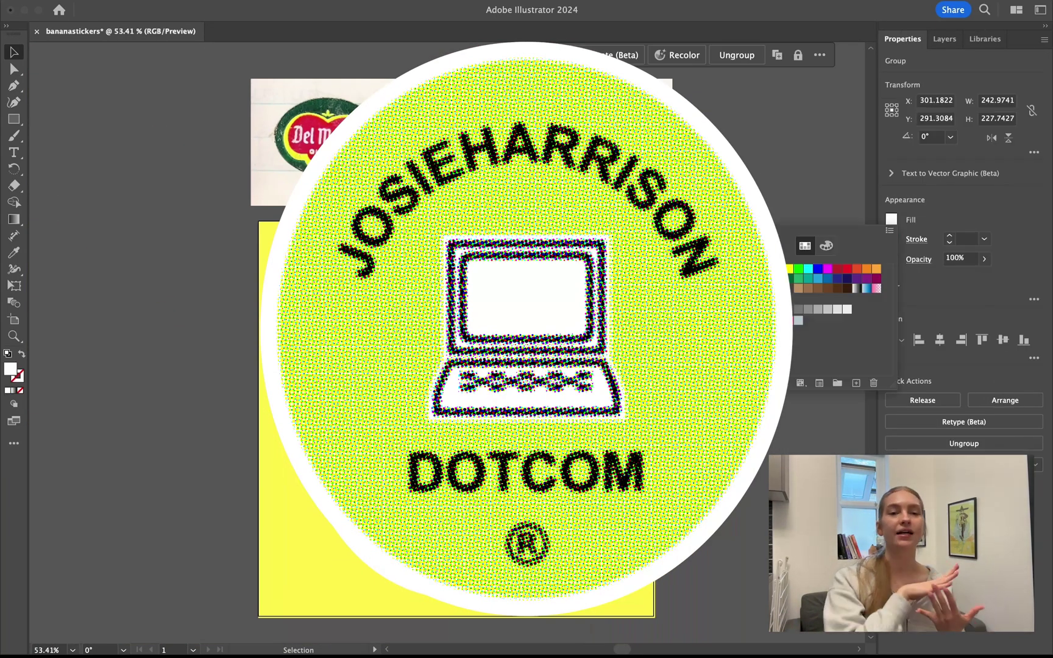
pyautogui.keyDown('alt'); pyautogui.scroll(-3, 526, 295); pyautogui.keyUp('alt')
pyautogui.keyDown('alt'); pyautogui.scroll(5, 395, 299); pyautogui.keyUp('alt')
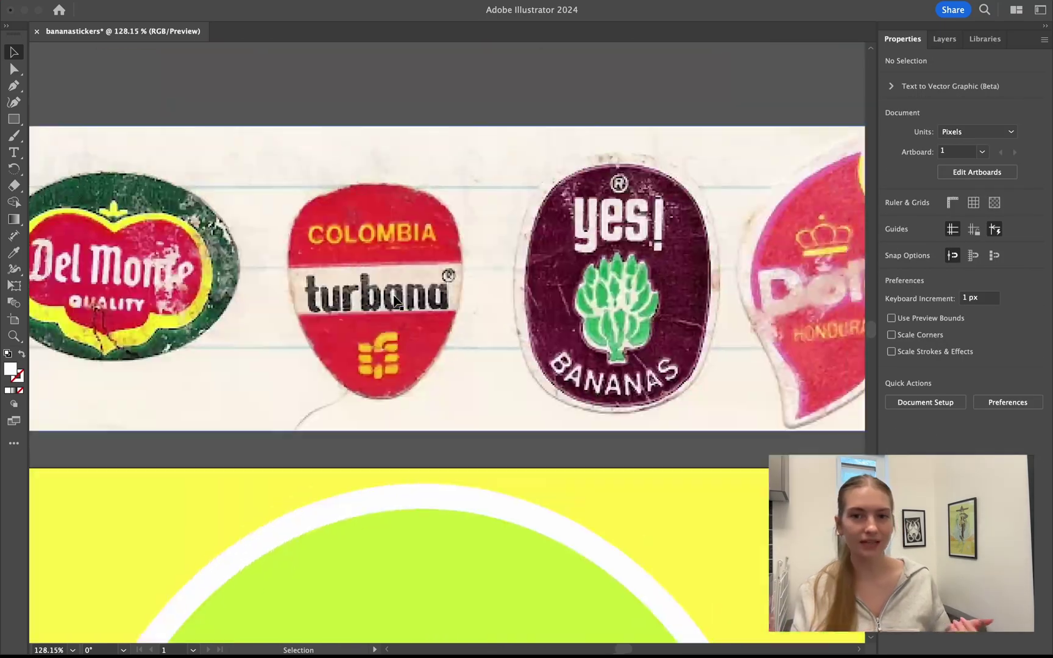
pyautogui.keyDown('alt'); pyautogui.scroll(-5, 401, 299); pyautogui.keyUp('alt')
# Step: Reset the laptop icon's outline to black
pyautogui.click(448, 402)
pyautogui.press('d')
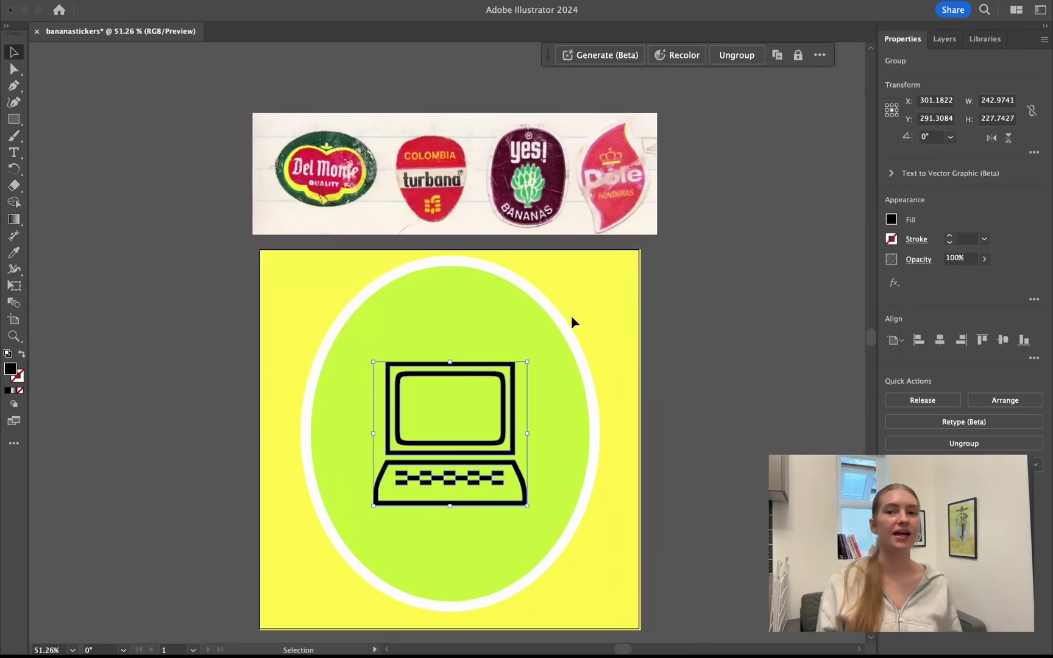
pyautogui.click(587, 327)
pyautogui.click(888, 247)
pyautogui.click(744, 289)
pyautogui.press('super+shift+a')
# Step: Set the oval's border back to white
pyautogui.click(586, 328)
pyautogui.click(888, 247)
pyautogui.click(735, 288)
pyautogui.press('super+shift+a')
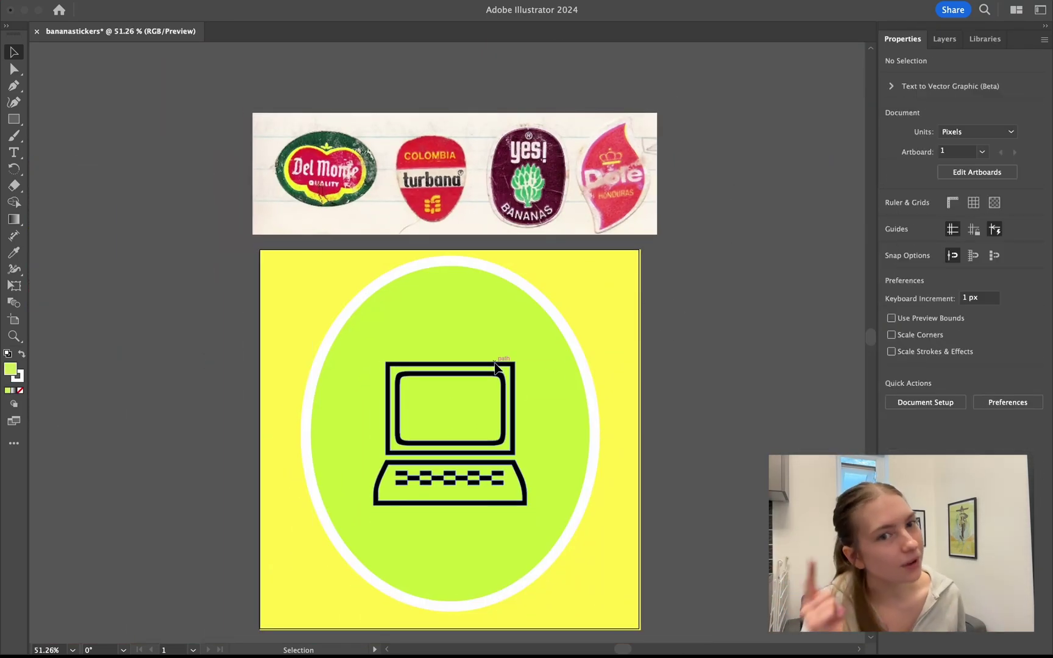
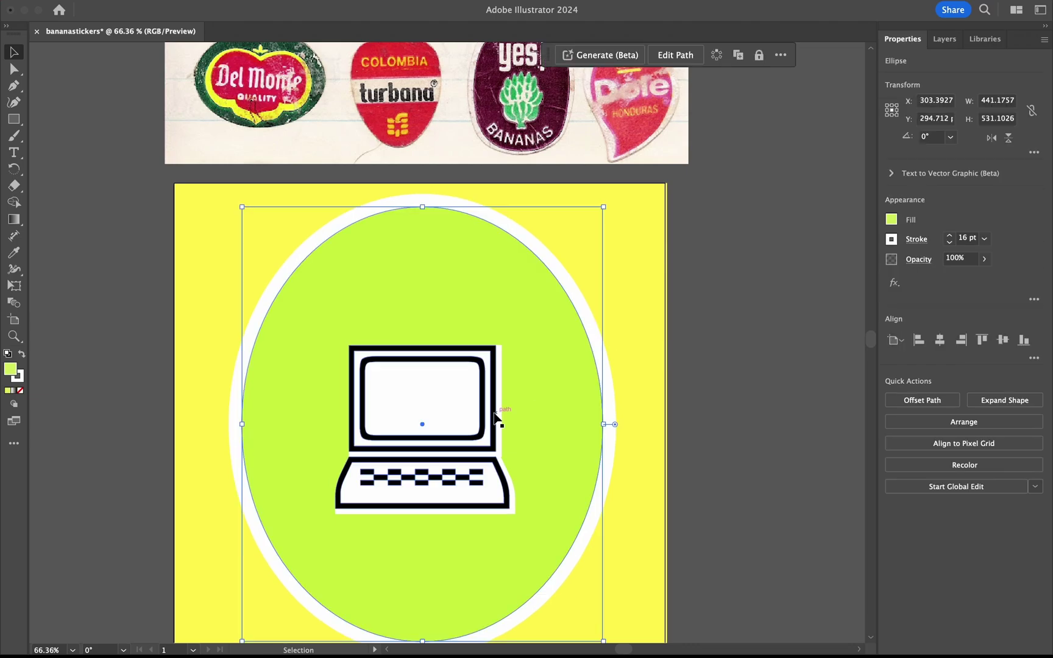
# Step: Add a text box inside the green oval with the designer's name in Arial
pyautogui.click(758, 398)
pyautogui.keyDown('alt'); pyautogui.scroll(-1, 759, 397); pyautogui.keyUp('alt')
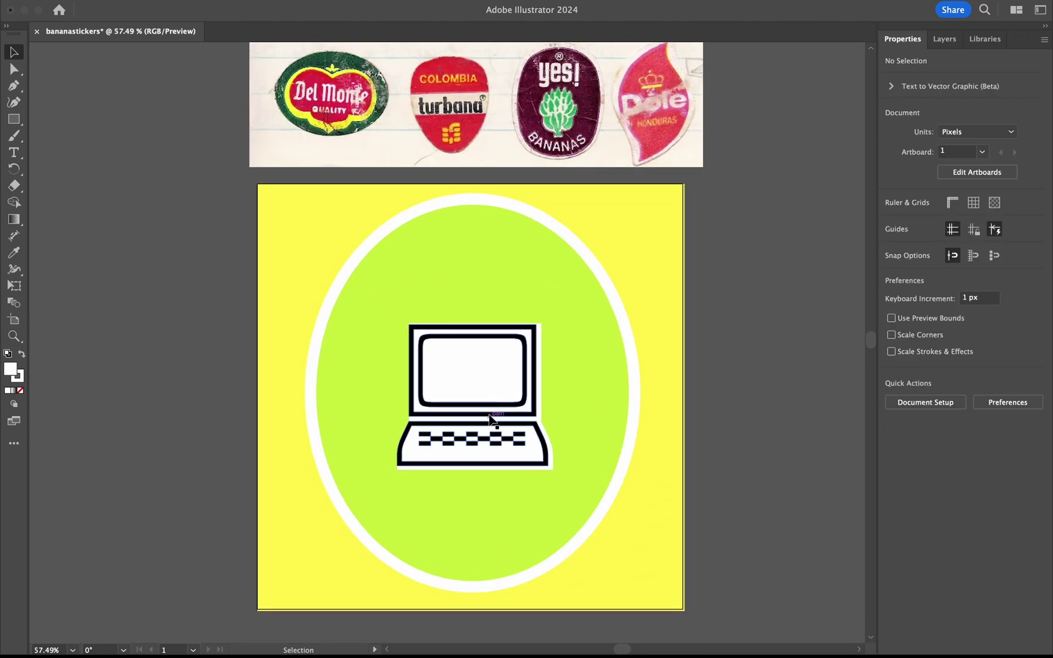
pyautogui.click(14, 152)
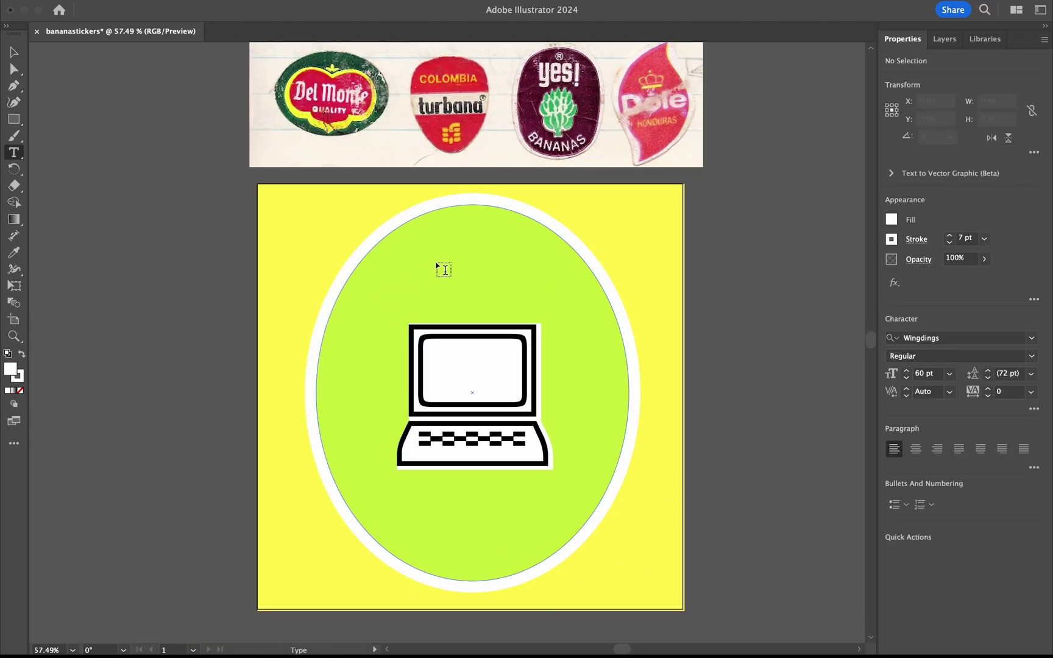
pyautogui.moveTo(377, 267); pyautogui.dragTo(560, 308)
pyautogui.click(957, 337)
pyautogui.write('Arial')
pyautogui.press('Return')
pyautogui.click(1031, 356)
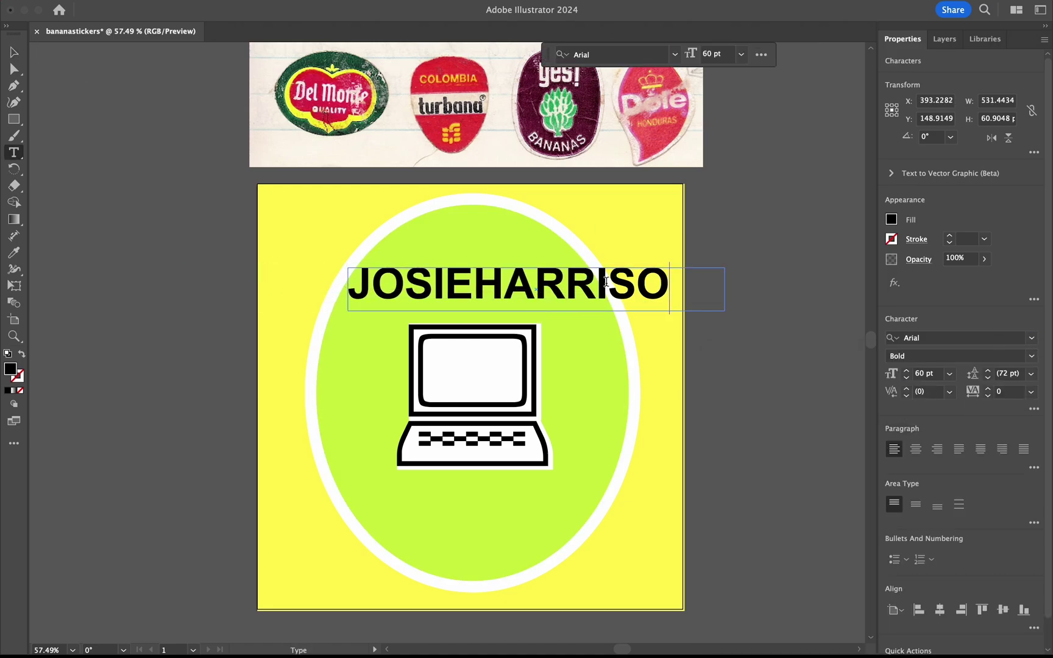
# Step: Centre the name over the laptop, adjust the oval's shape, then park the name off the artboard
pyautogui.moveTo(561, 293); pyautogui.dragTo(520, 303)
pyautogui.moveTo(414, 286); pyautogui.dragTo(478, 295)
pyautogui.moveTo(473, 199)
pyautogui.mouseDown()
pyautogui.moveTo(487, 237)
pyautogui.moveTo(480, 218)
pyautogui.mouseUp()
pyautogui.click(481, 294)
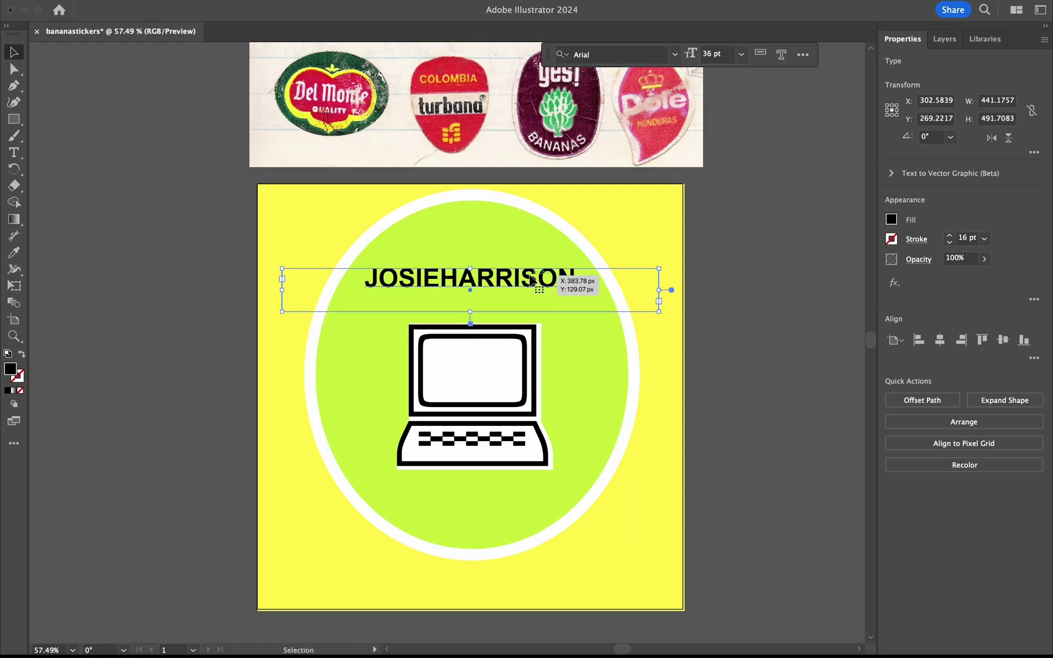
pyautogui.moveTo(481, 295); pyautogui.dragTo(154, 270)
# Step: Draw a no-fill arc across the oval's top and set the name along it as path text
pyautogui.press('p')
pyautogui.click(367, 298)
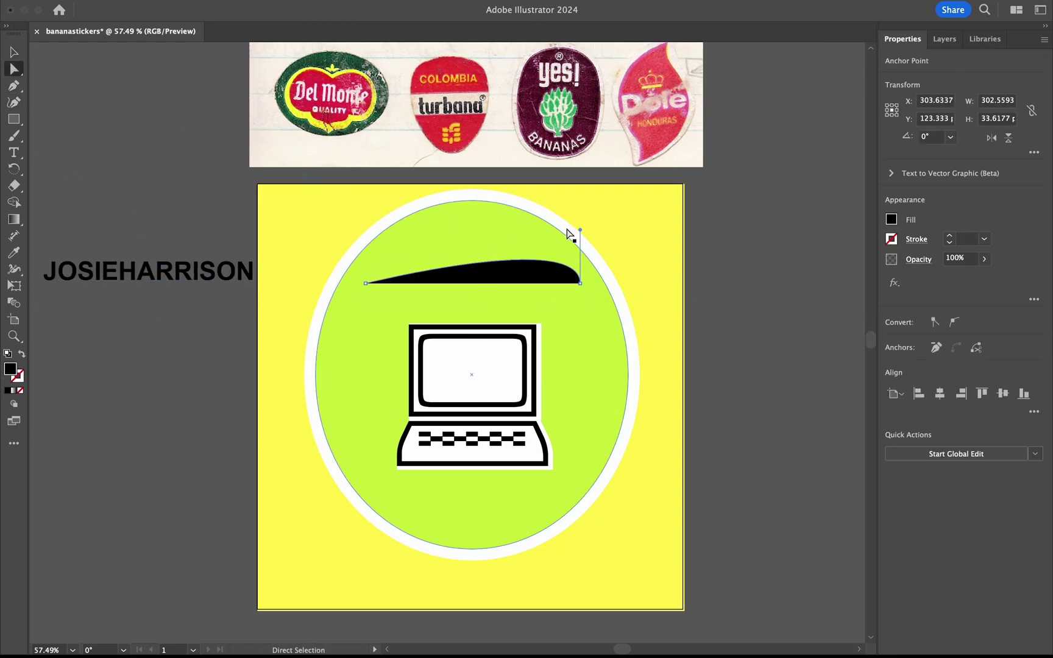
pyautogui.click(890, 239)
pyautogui.click(742, 262)
pyautogui.press('t')
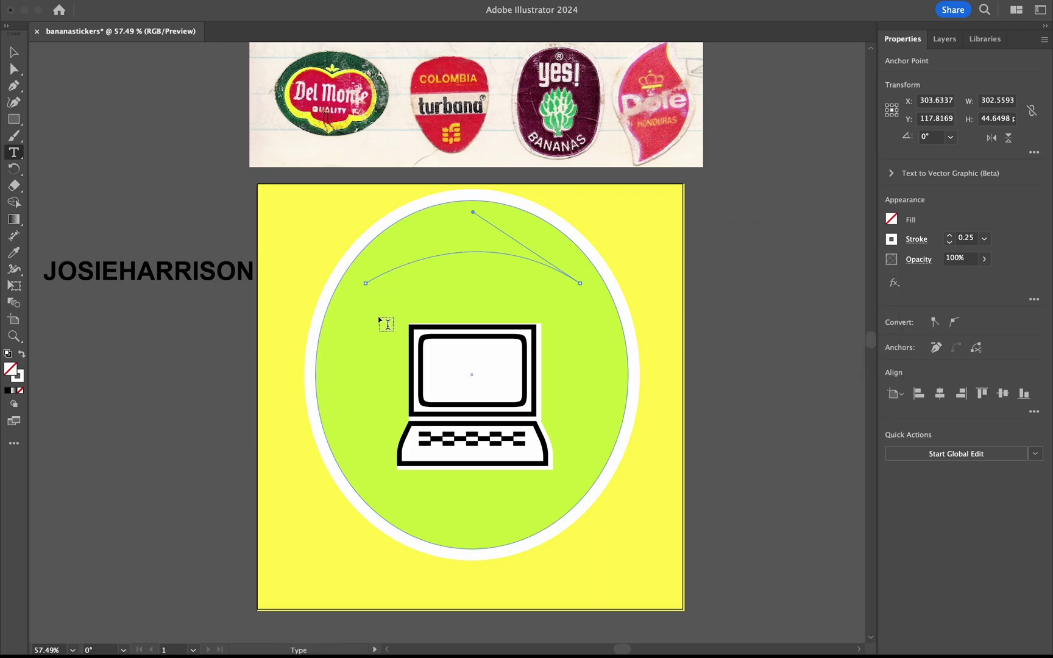
pyautogui.click(442, 254)
pyautogui.moveTo(521, 244); pyautogui.dragTo(527, 292)
pyautogui.press('F7')
# Step: Lock the background layer and shrink the laptop icon
pyautogui.click(1046, 96)
pyautogui.click(907, 101)
pyautogui.click(519, 286)
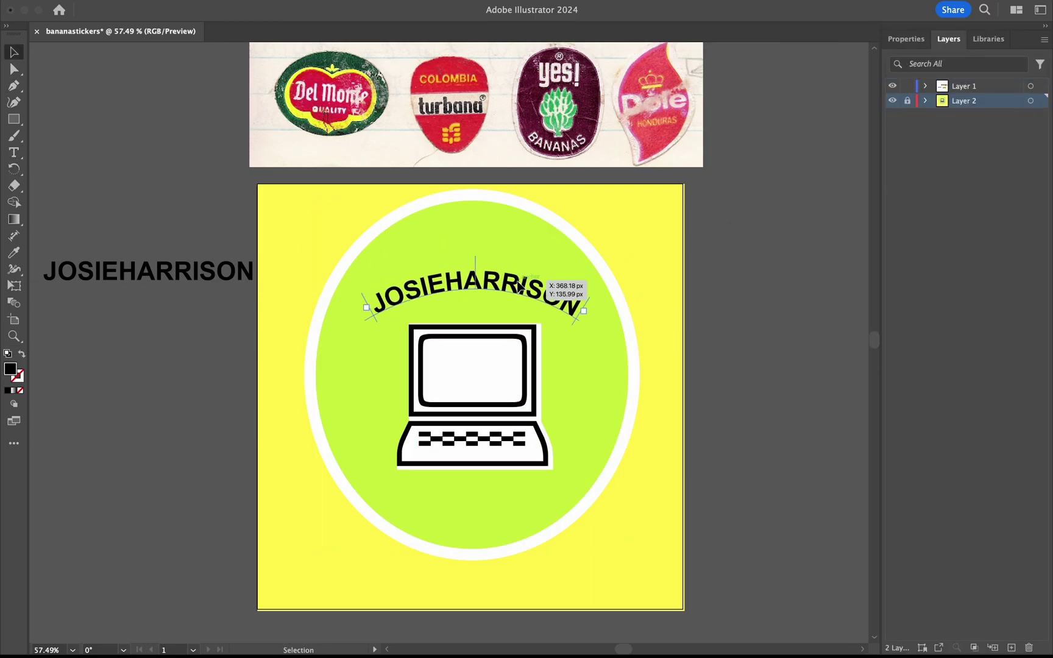
pyautogui.click(909, 100)
pyautogui.click(1041, 101)
pyautogui.moveTo(550, 468); pyautogui.dragTo(536, 436)
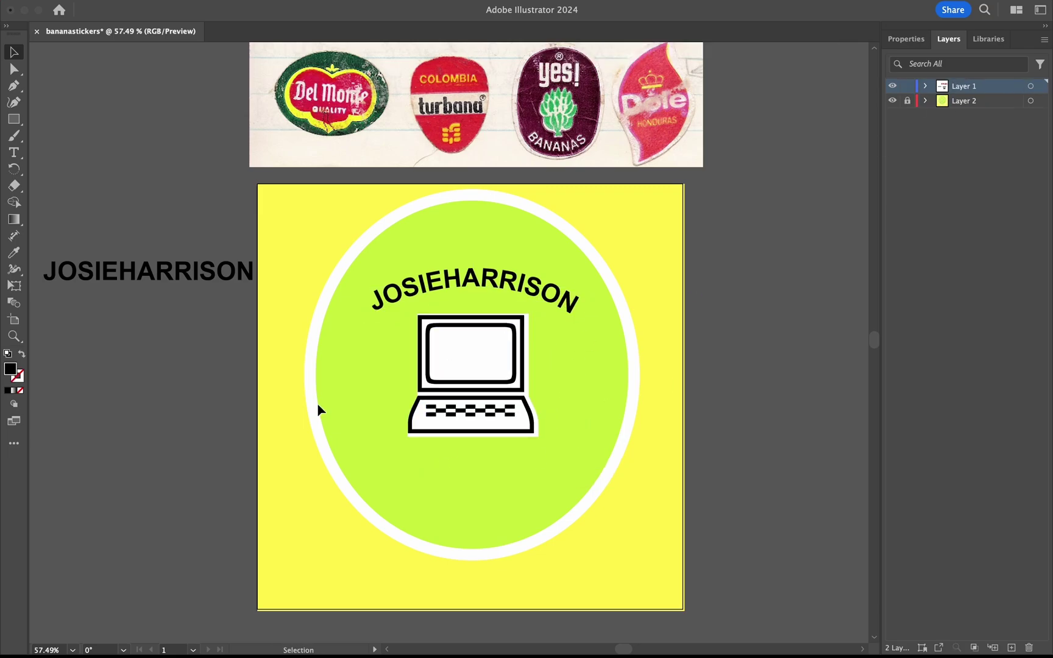
# Step: Retype a copy of the curved text as 'DOTCOM' and place it near the oval's bottom
pyautogui.keyDown('alt'); pyautogui.scroll(-2, 326, 331); pyautogui.keyUp('alt')
pyautogui.click(453, 291)
pyautogui.doubleClick(432, 442)
pyautogui.press('super+a')
pyautogui.write('DOTCOM')
pyautogui.moveTo(454, 434); pyautogui.dragTo(469, 446)
pyautogui.press('Escape')
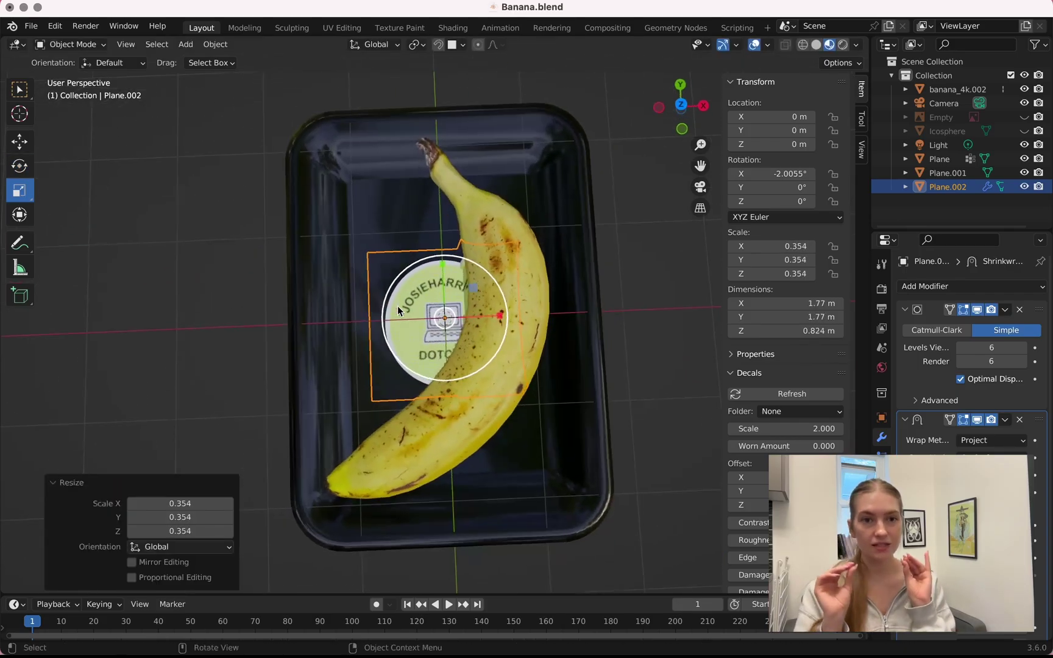
# Step: Shift the sticker decal across the tray and raise it along the Z axis
pyautogui.moveTo(376, 308); pyautogui.dragTo(340, 304)
pyautogui.scroll(3, 339, 305)
pyautogui.moveTo(339, 304); pyautogui.dragTo(427, 244, button='middle')
pyautogui.press('g')
pyautogui.press('z')
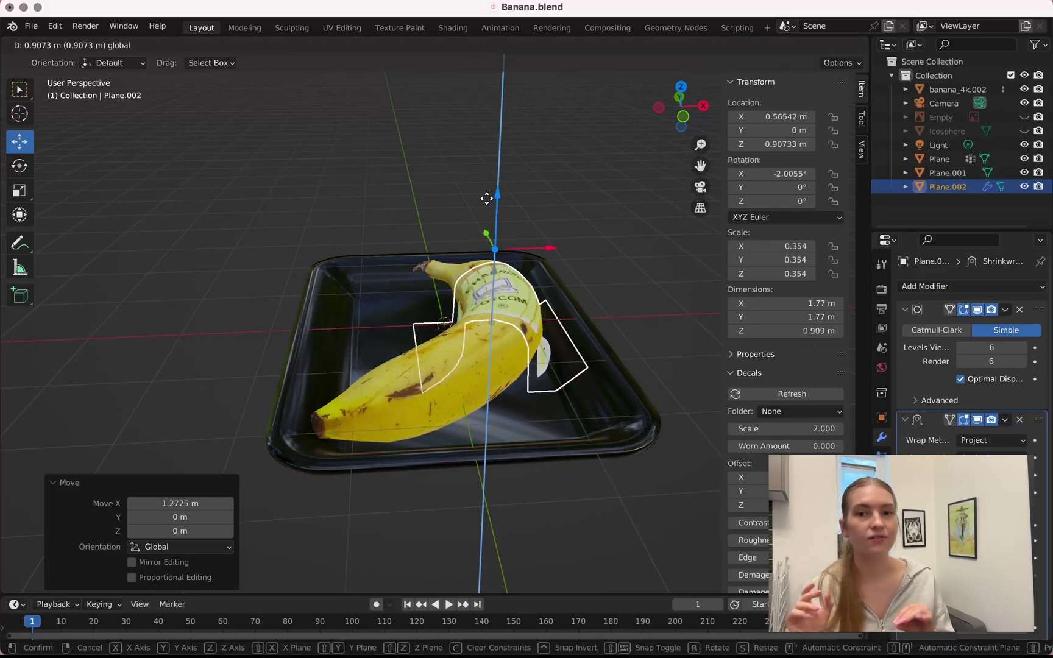
pyautogui.click(489, 200)
pyautogui.moveTo(488, 200); pyautogui.dragTo(452, 182, button='middle')
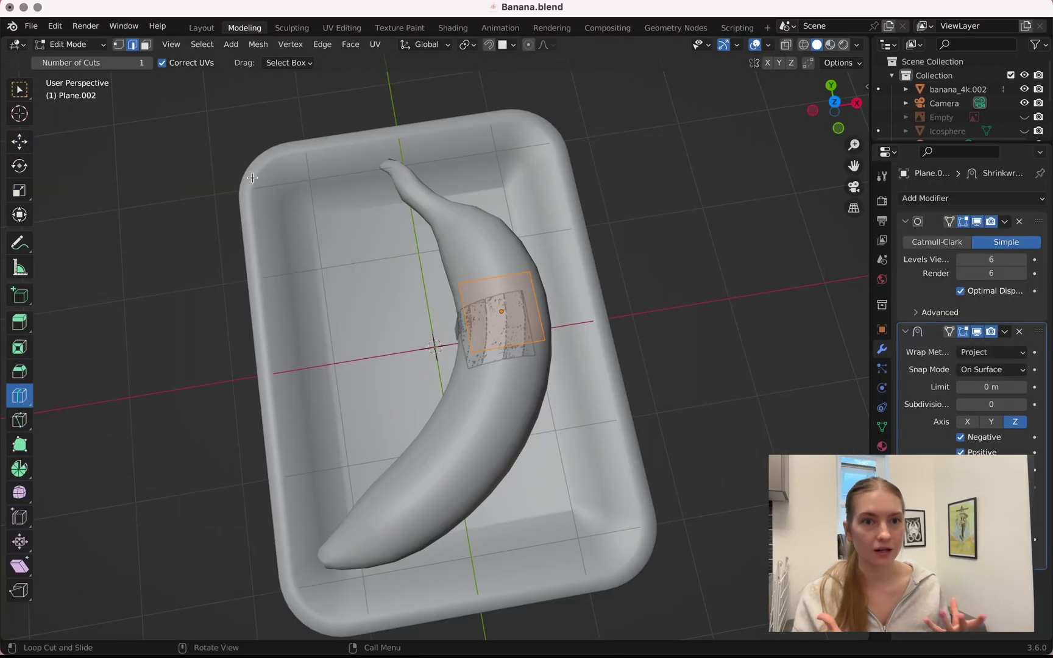
# Step: Subdivide the decal's edges and rotate it onto the banana's curve
pyautogui.rightClick(251, 176)
pyautogui.click(251, 173)
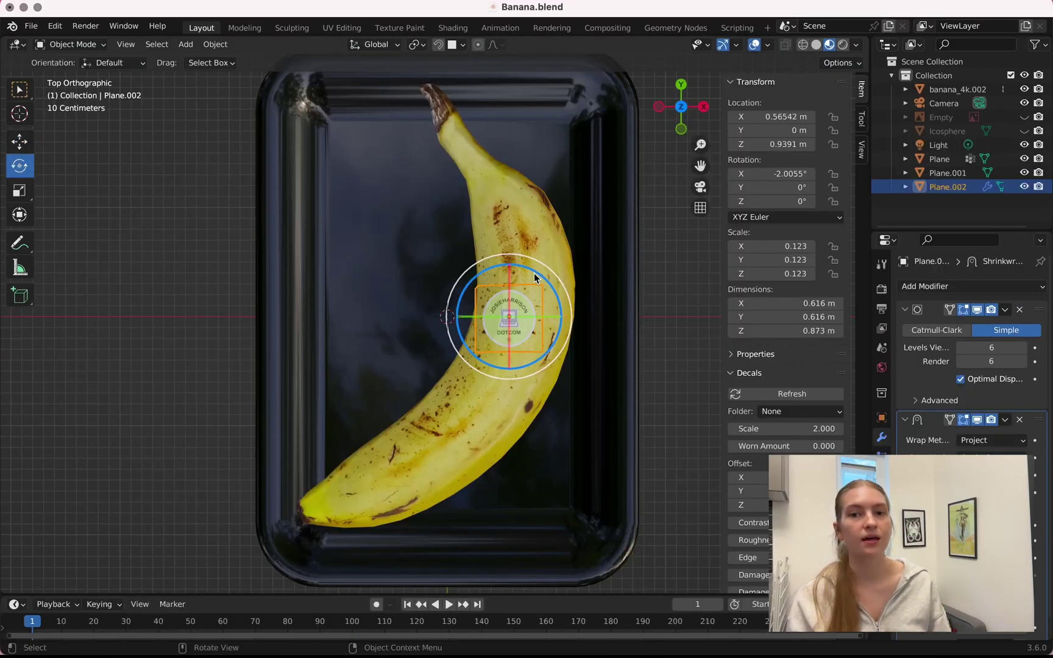
pyautogui.moveTo(534, 278); pyautogui.dragTo(508, 372)
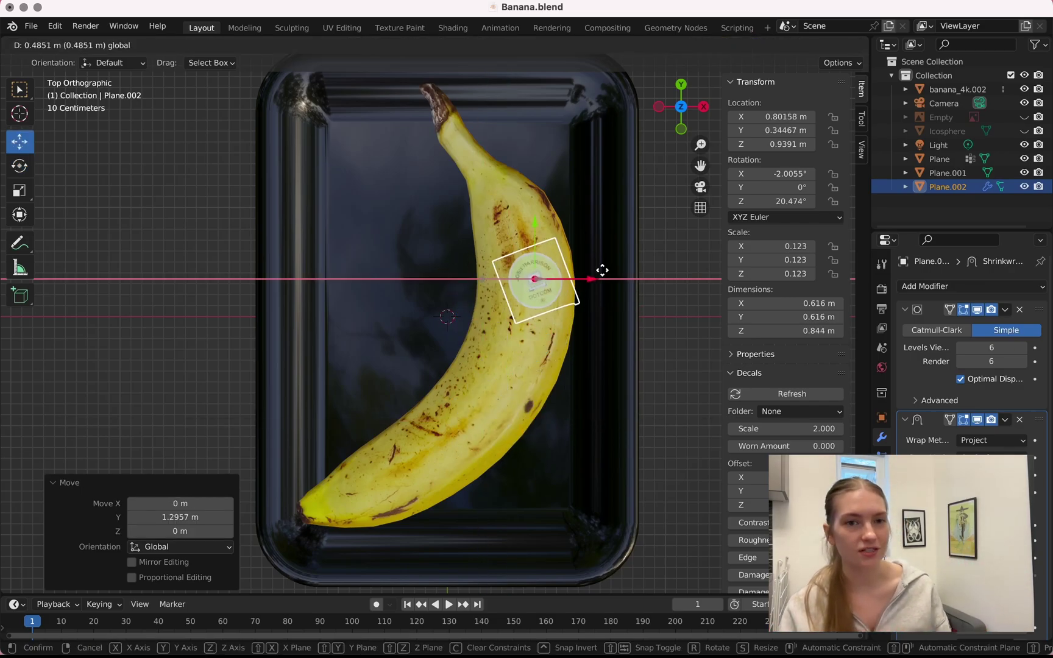
pyautogui.moveTo(601, 270); pyautogui.dragTo(623, 270)
pyautogui.press('r')
pyautogui.moveTo(564, 235); pyautogui.dragTo(566, 234)
pyautogui.scroll(-10, 661, 285)
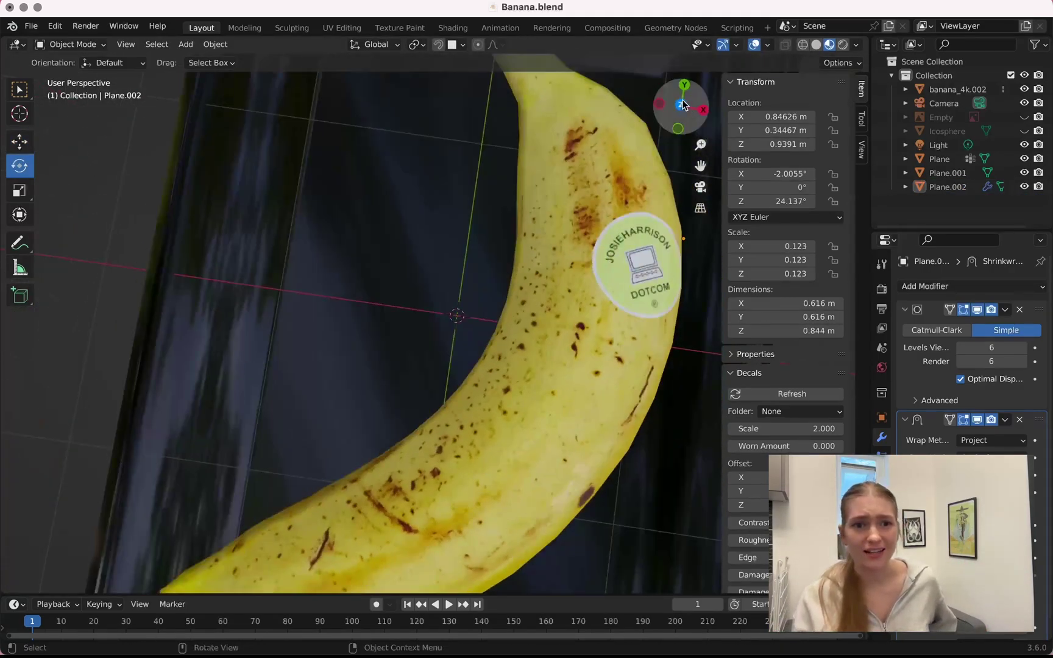
pyautogui.press('KP_7')
pyautogui.moveTo(600, 280); pyautogui.dragTo(608, 283)
# Step: Scale and slide the decal along the banana until it fits the upper part
pyautogui.click(19, 190)
pyautogui.moveTo(609, 286); pyautogui.dragTo(509, 272, button='middle')
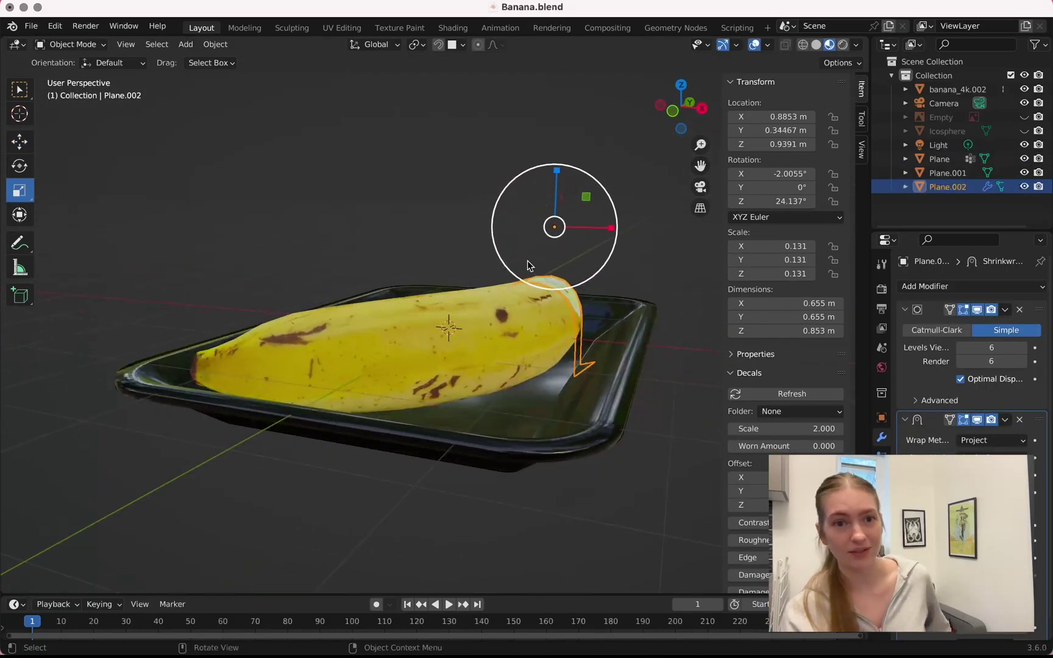
pyautogui.moveTo(535, 251); pyautogui.dragTo(530, 255)
pyautogui.click(19, 142)
pyautogui.moveTo(581, 224); pyautogui.dragTo(603, 219)
pyautogui.press('KP_7')
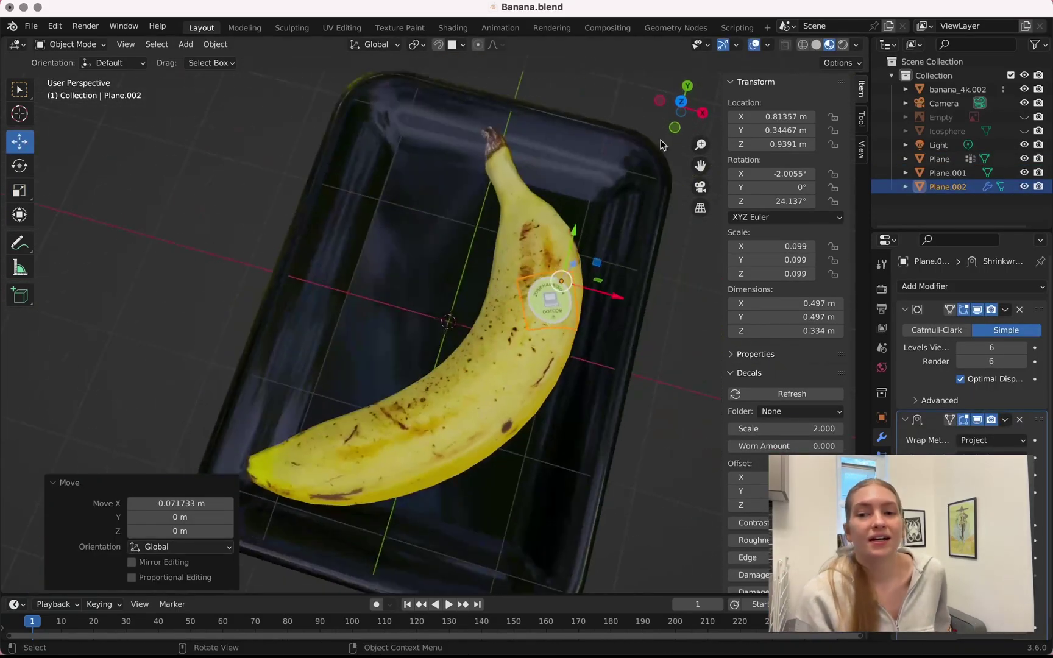
pyautogui.click(20, 190)
pyautogui.moveTo(590, 283); pyautogui.dragTo(603, 240)
# Step: Unhide the Icosphere and inspect the sticker in the rendered preview
pyautogui.hotkey('alt', 'a')
pyautogui.scroll(8, 550, 266)
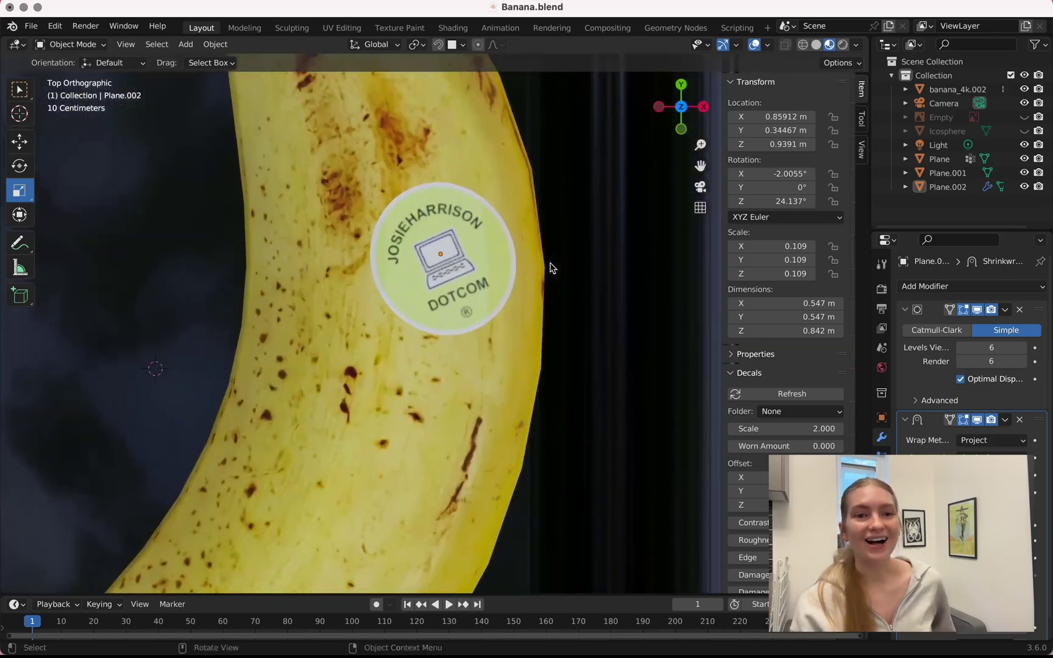
pyautogui.moveTo(550, 266); pyautogui.dragTo(549, 267, button='middle')
pyautogui.scroll(-6, 549, 262)
pyautogui.press('KP_7')
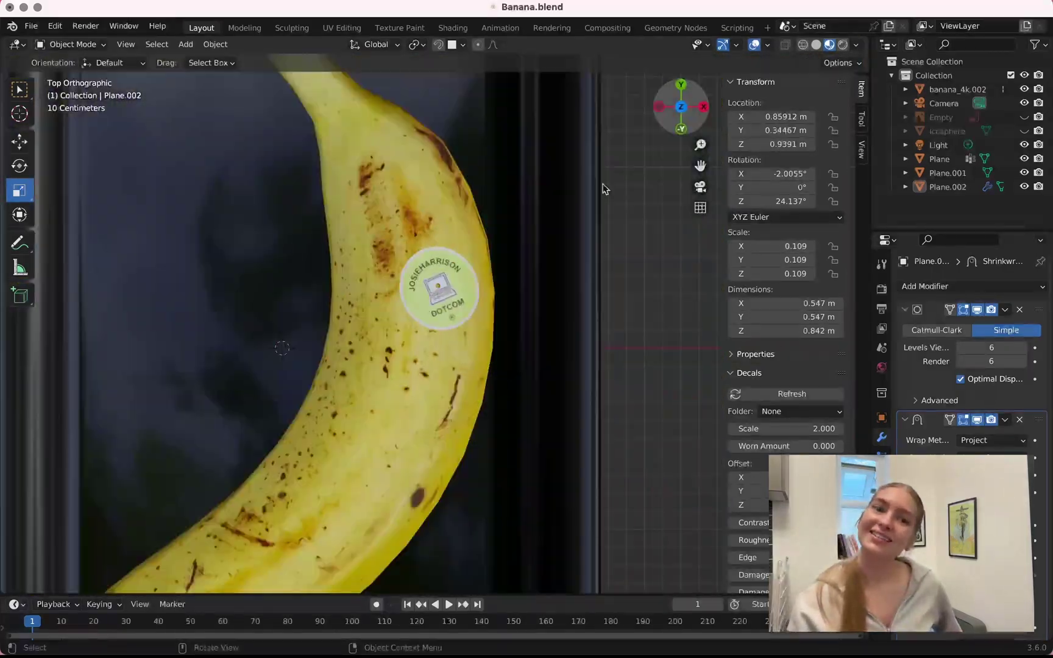
pyautogui.scroll(-3, 549, 262)
pyautogui.click(1023, 131)
pyautogui.click(842, 45)
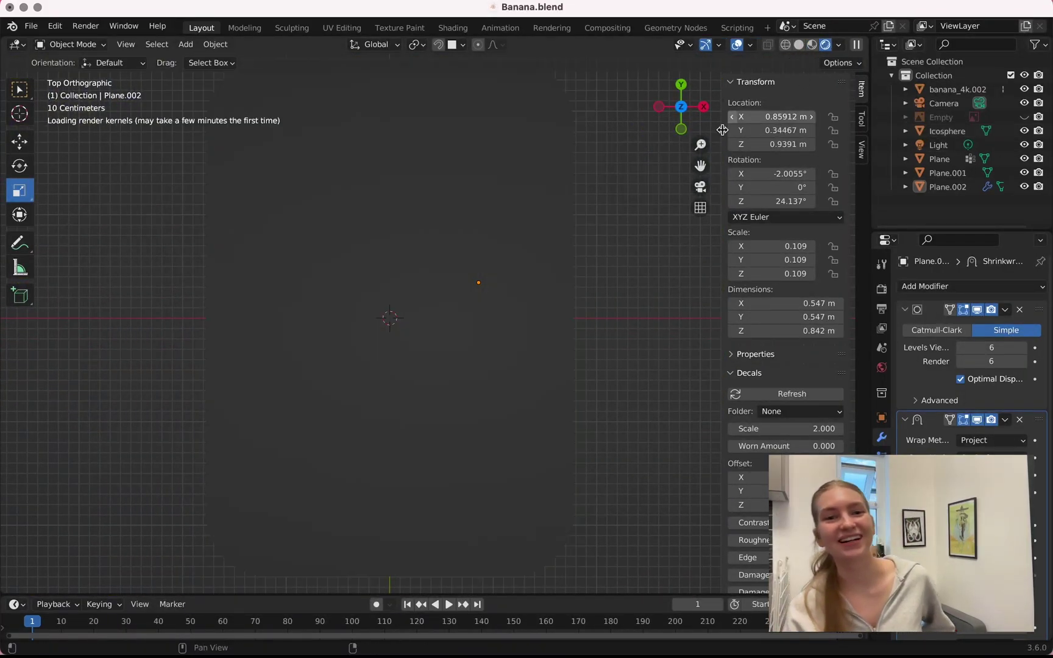
pyautogui.click(497, 301)
pyautogui.moveTo(540, 272); pyautogui.dragTo(670, 213, button='middle')
pyautogui.press('KP_7')
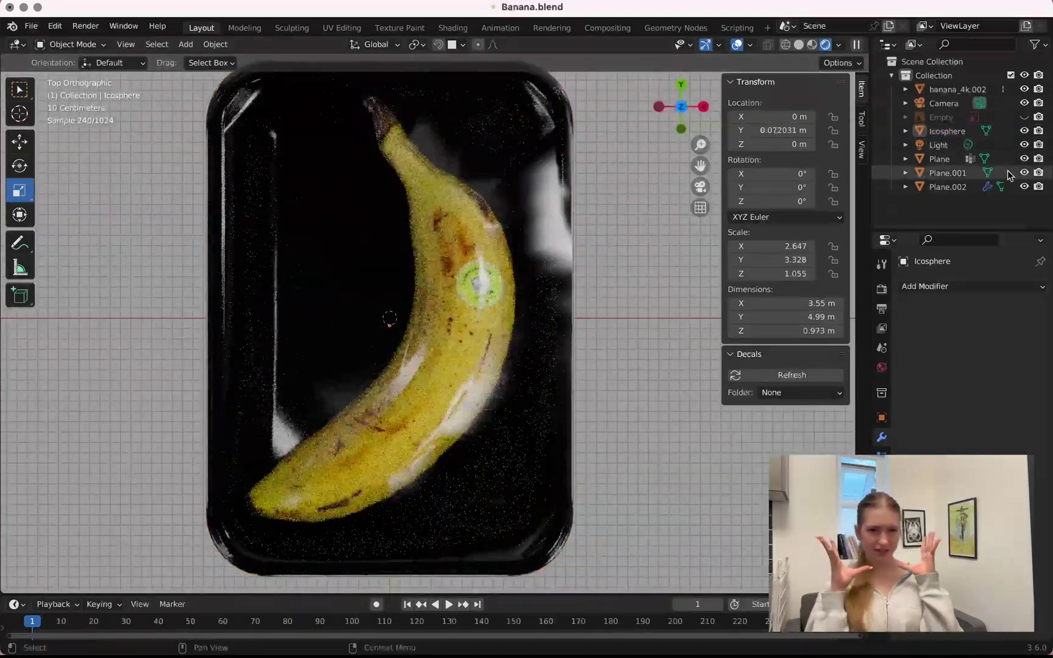
# Step: In material preview, move Plane.002 up the banana and scale it up, hiding the Icosphere
pyautogui.click(947, 186)
pyautogui.click(19, 141)
pyautogui.moveTo(478, 243); pyautogui.dragTo(478, 197)
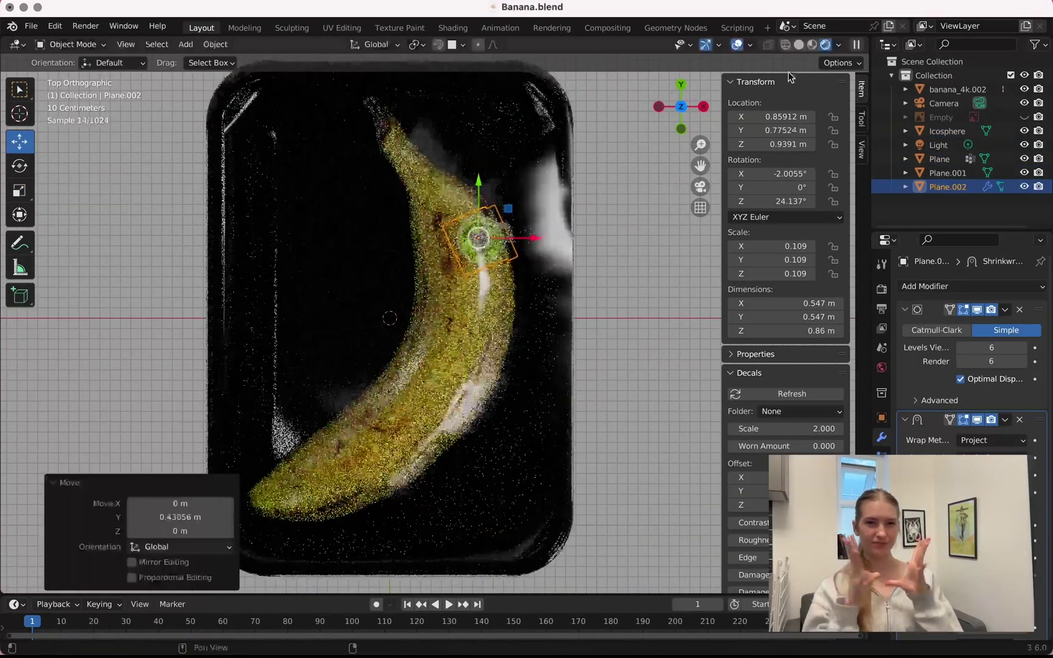
pyautogui.click(829, 44)
pyautogui.click(1024, 159)
pyautogui.click(1023, 131)
pyautogui.moveTo(603, 213); pyautogui.dragTo(548, 201, button='middle')
pyautogui.press('s')
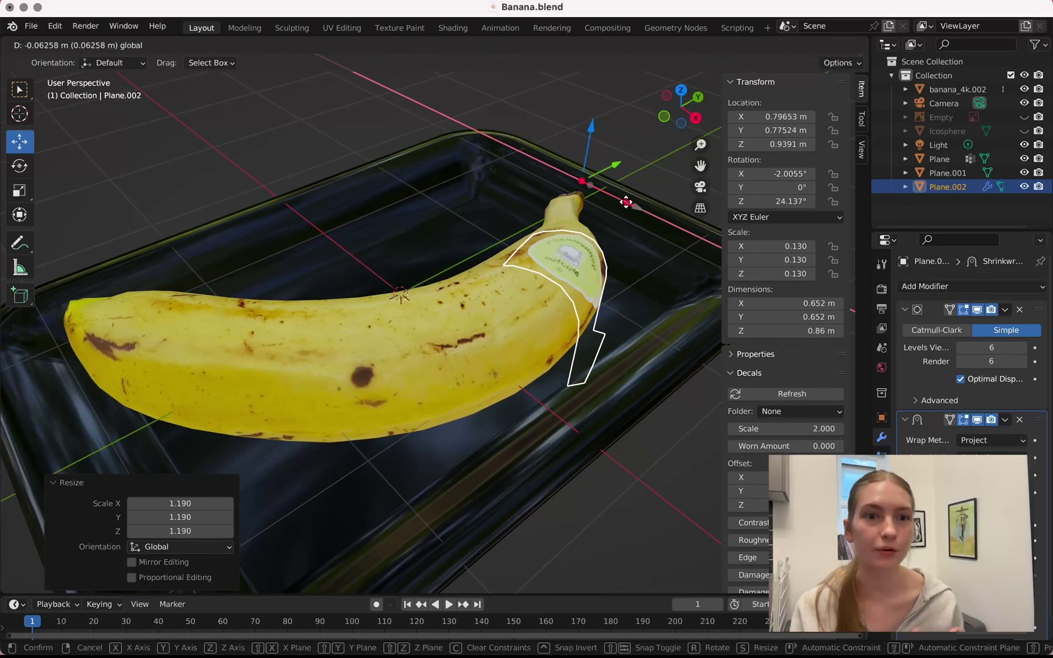
# Step: Restore the Icosphere in rendered view and shift the sticker sideways along X
pyautogui.click(681, 90)
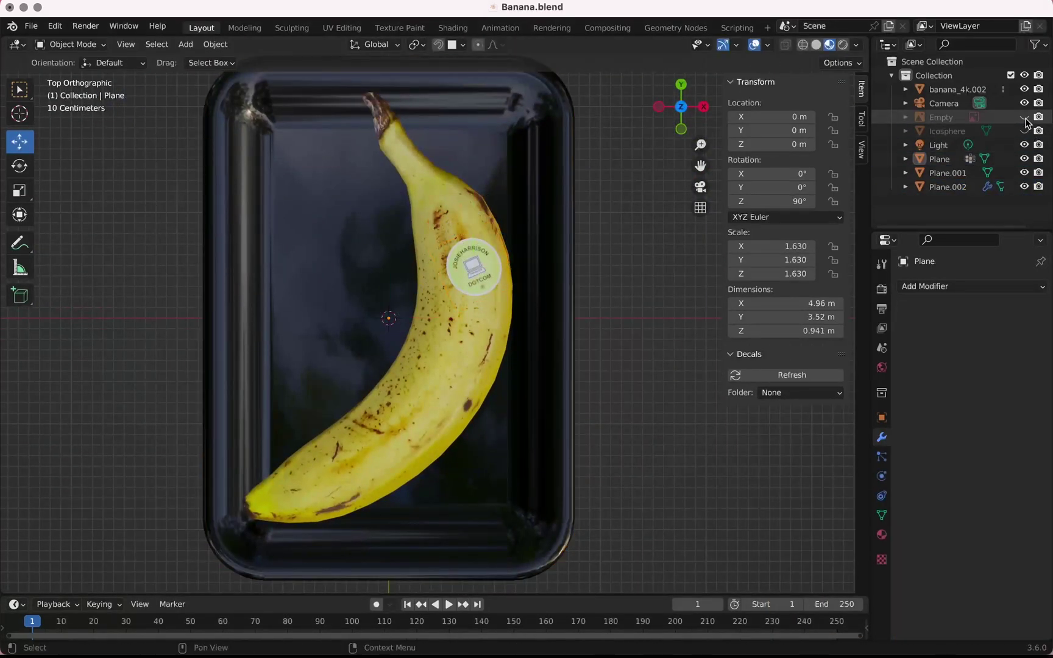
pyautogui.click(1023, 130)
pyautogui.click(842, 45)
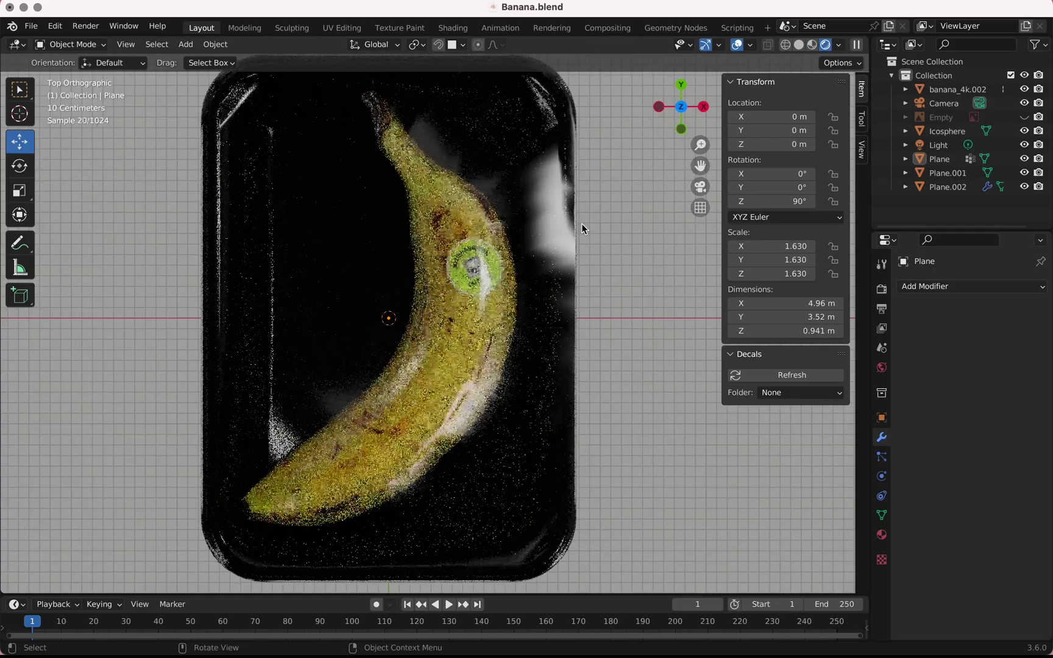
pyautogui.click(472, 268)
pyautogui.press('g')
pyautogui.press('x')
pyautogui.click(469, 267)
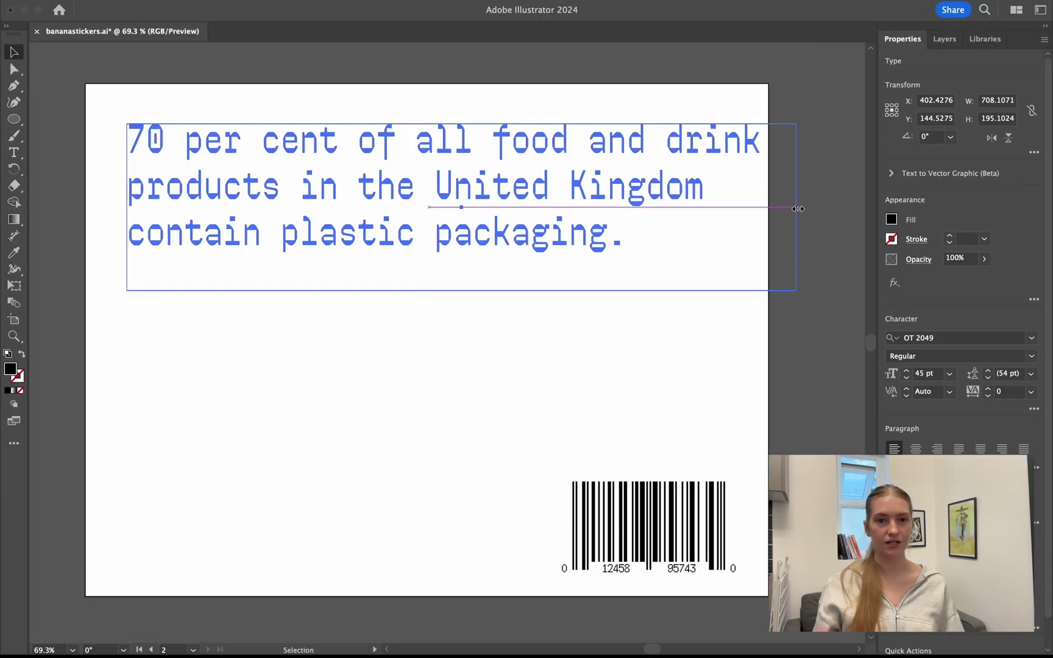
# Step: Move the plastic-fact text down and replace the words 'per cent' with a % sign
pyautogui.click(568, 189)
pyautogui.moveTo(567, 189); pyautogui.dragTo(556, 332)
pyautogui.doubleClick(169, 263)
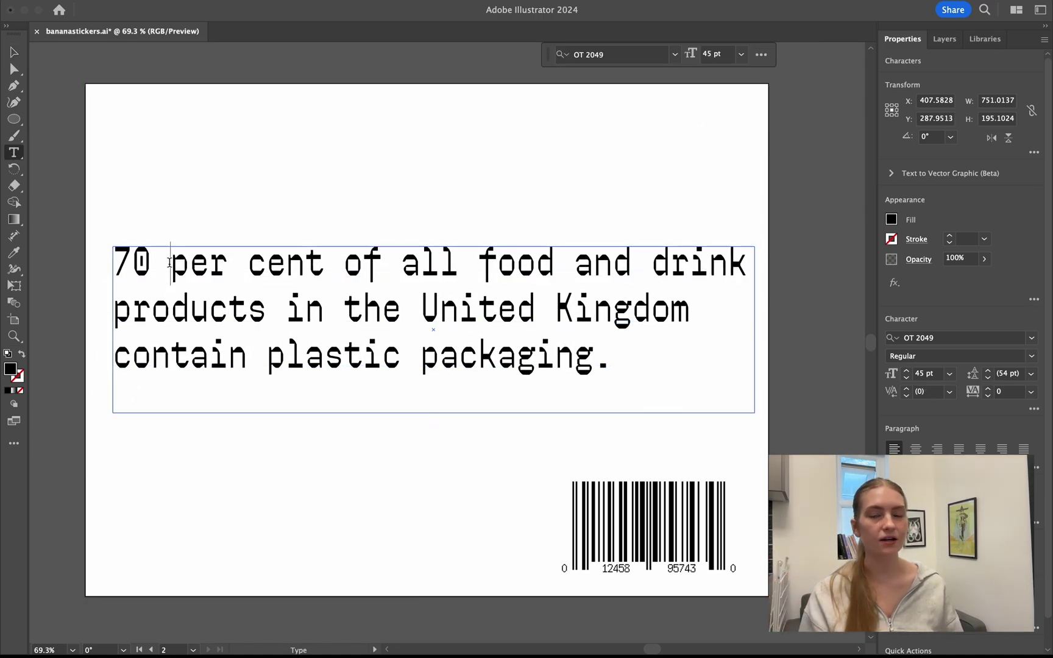
pyautogui.write('%')
pyautogui.moveTo(364, 264); pyautogui.dragTo(189, 263)
pyautogui.press('BackSpace')
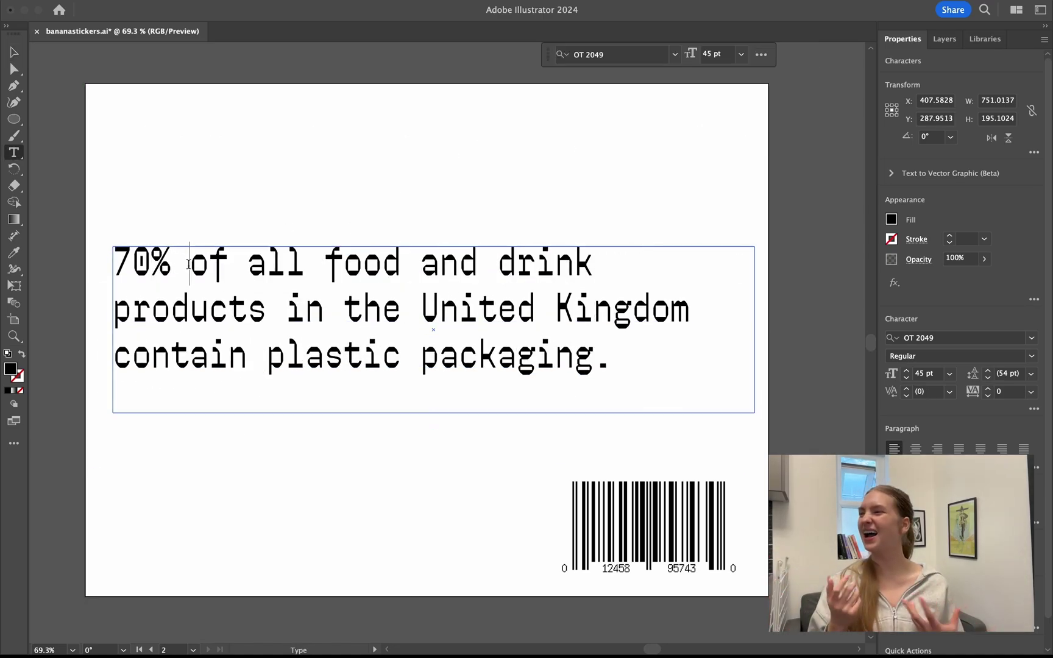
pyautogui.press('Escape')
# Step: Paste a copy of the headline frame, reword it to 'Ingredients: Banana', and shorten it to one line
pyautogui.keyDown('alt'); pyautogui.scroll(1, 372, 277); pyautogui.keyUp('alt')
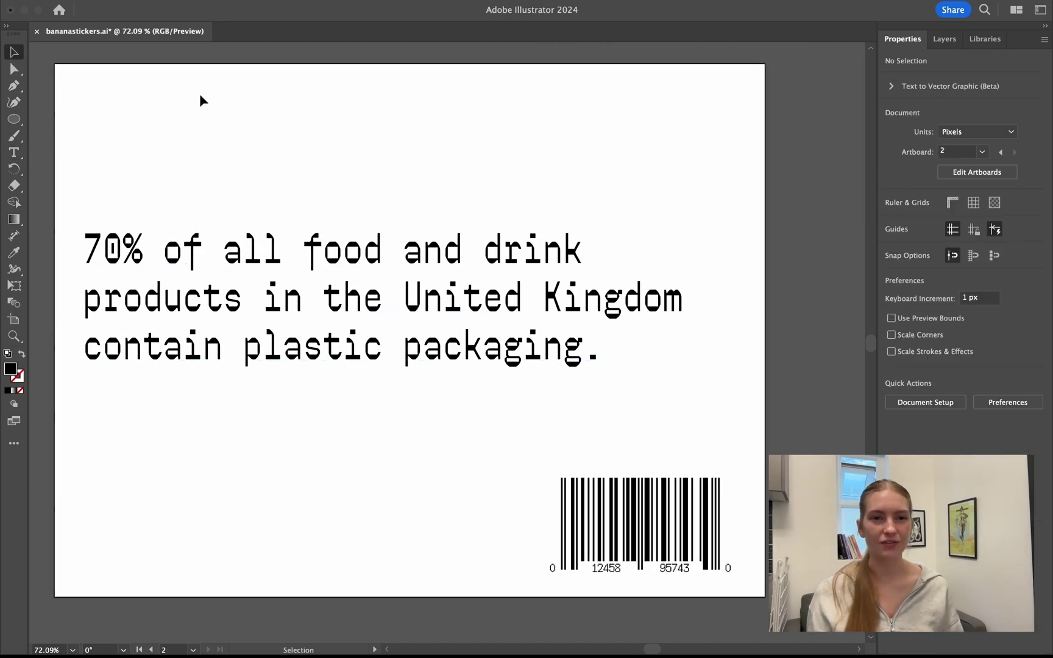
pyautogui.click(371, 277)
pyautogui.click(300, 461)
pyautogui.keyDown('alt'); pyautogui.scroll(-5, 322, 388); pyautogui.keyUp('alt')
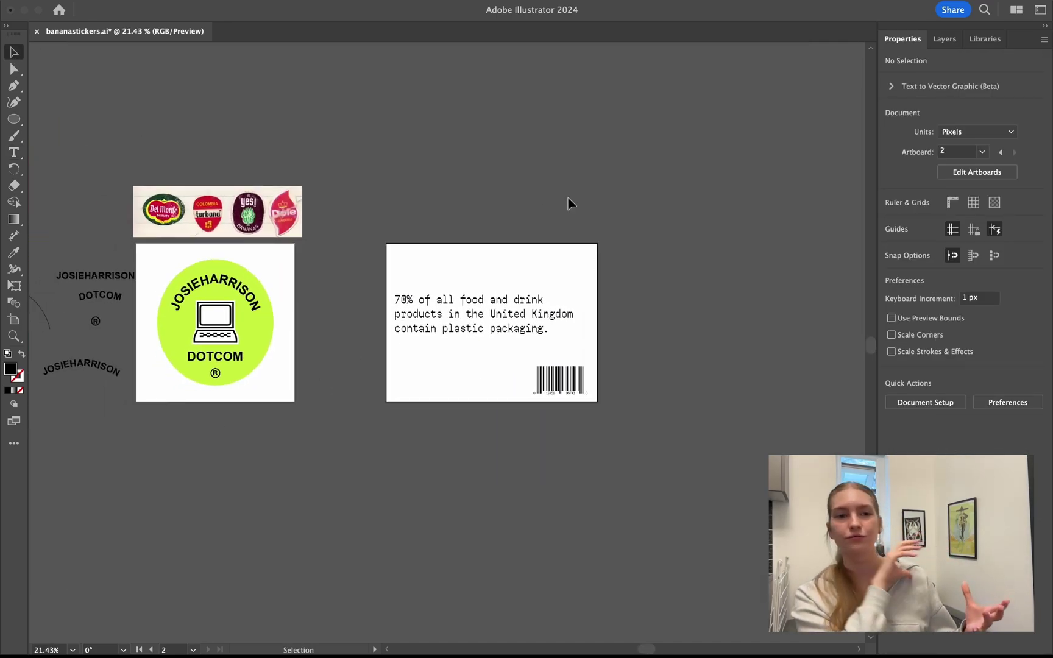
pyautogui.keyDown('alt'); pyautogui.scroll(5, 542, 212); pyautogui.keyUp('alt')
pyautogui.keyDown('alt'); pyautogui.scroll(1, 500, 264); pyautogui.keyUp('alt')
pyautogui.hotkey('ctrl', 'v')
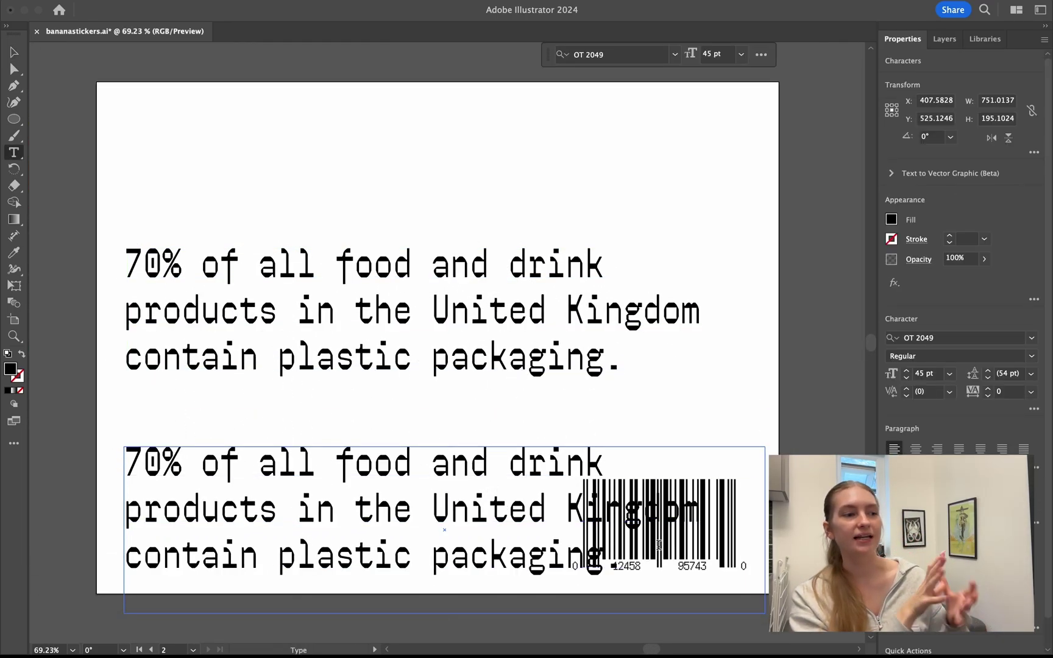
pyautogui.press('BackSpace')
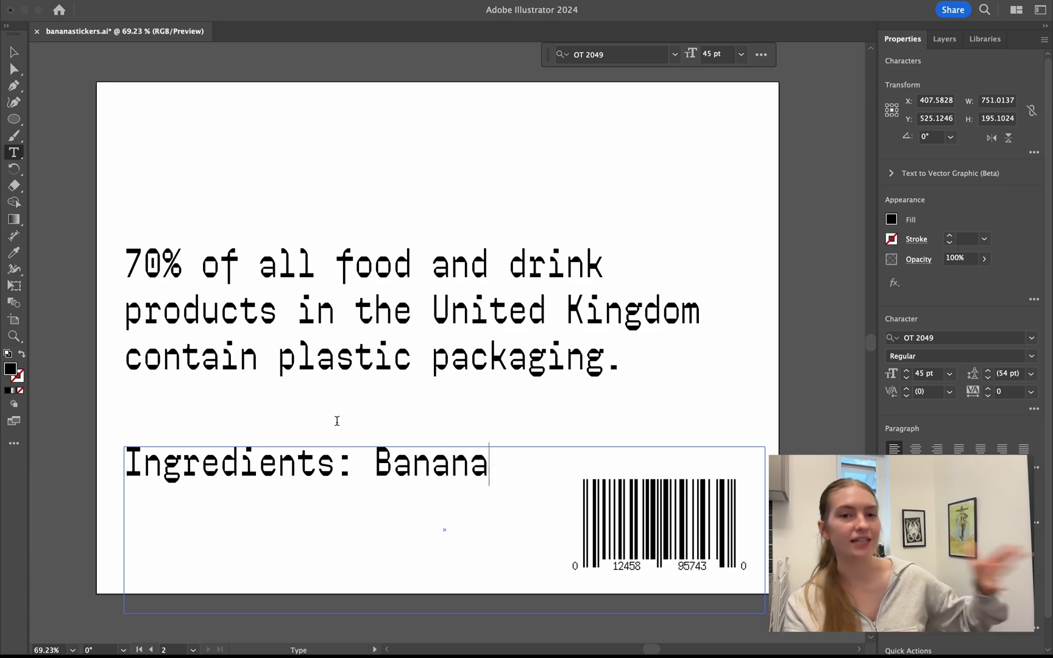
pyautogui.moveTo(303, 473); pyautogui.dragTo(303, 514)
pyautogui.click(645, 461)
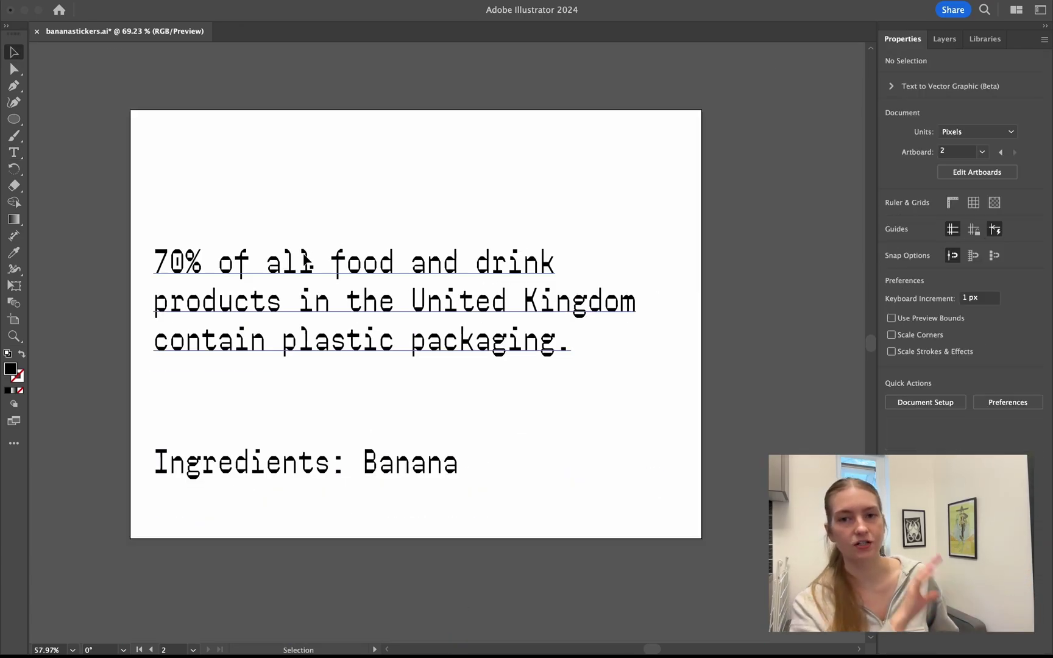
pyautogui.keyDown('alt'); pyautogui.scroll(-3, 306, 254); pyautogui.keyUp('alt')
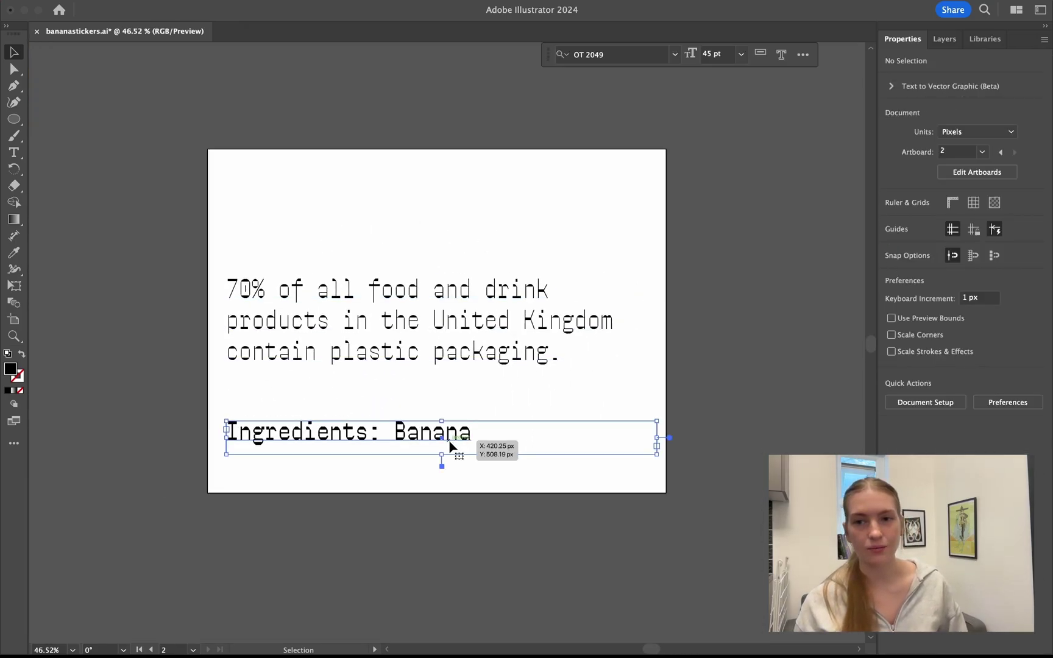
# Step: Move the ingredients line up on the label
pyautogui.click(1030, 356)
pyautogui.click(795, 384)
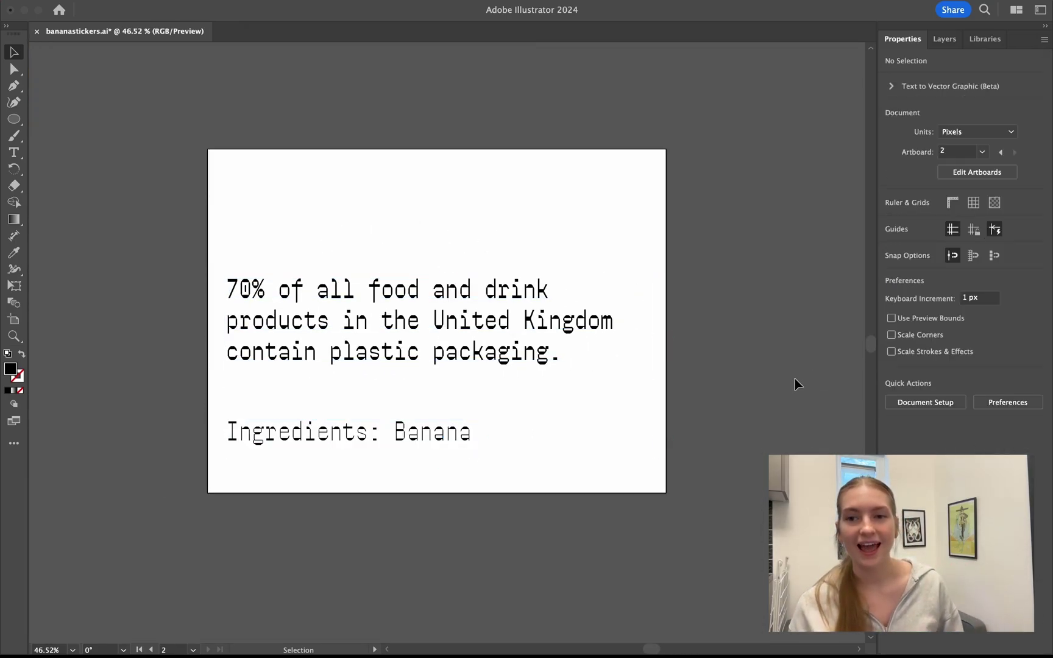
pyautogui.moveTo(452, 471); pyautogui.dragTo(452, 464)
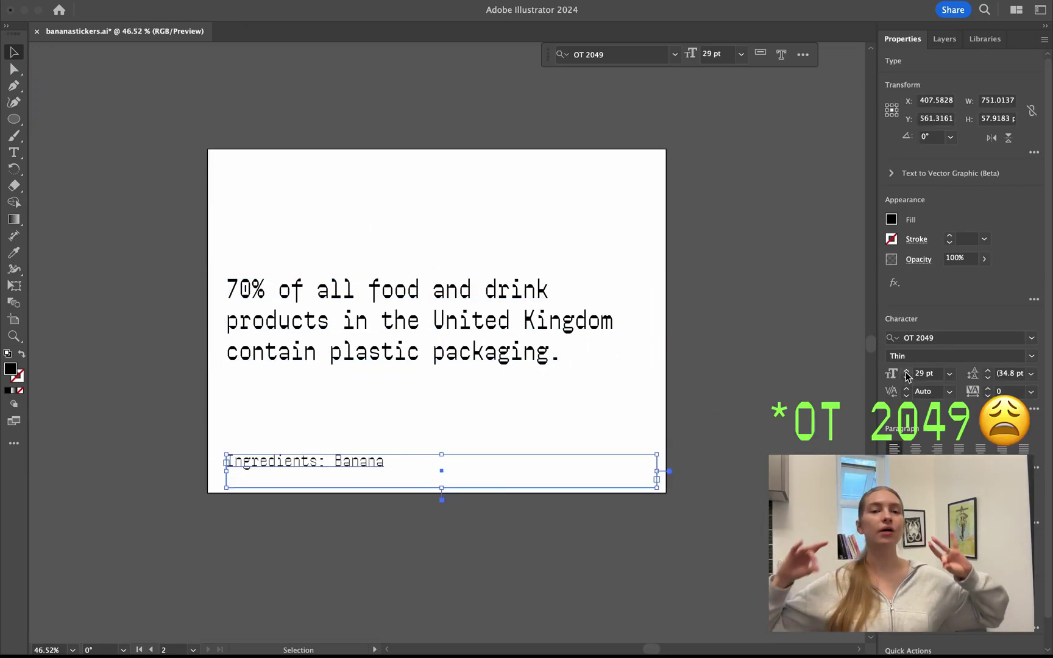
pyautogui.click(418, 486)
pyautogui.moveTo(341, 463); pyautogui.dragTo(341, 413)
# Step: Raise the headline to 49 pt and drag the artboard's top edge down to shorten the label
pyautogui.click(405, 359)
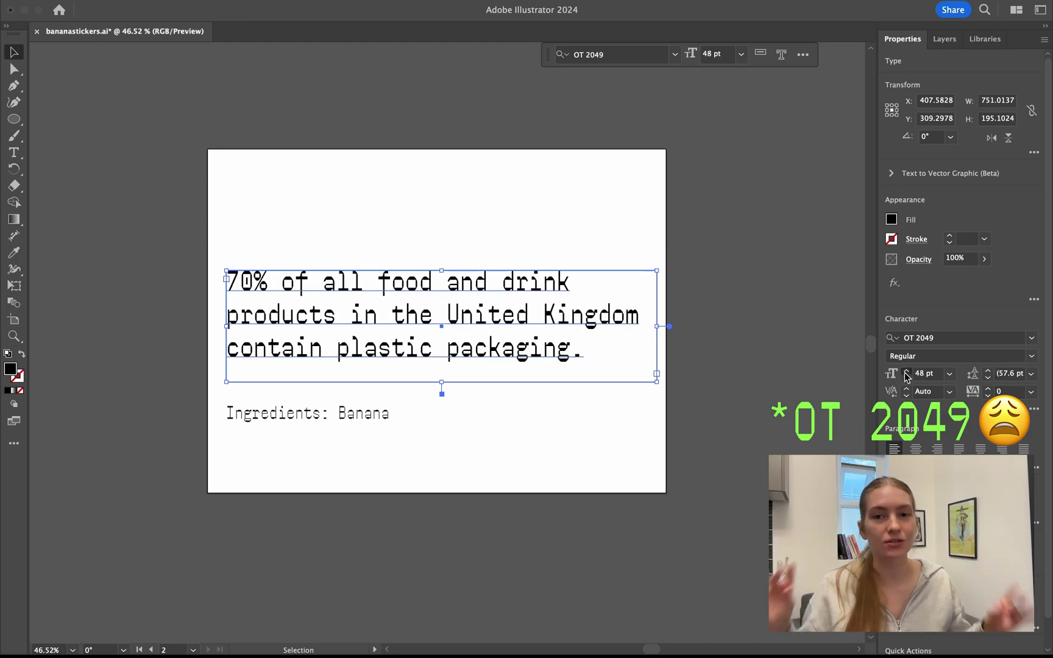
pyautogui.click(907, 373)
pyautogui.click(14, 319)
pyautogui.moveTo(436, 150); pyautogui.dragTo(437, 243)
pyautogui.press('Escape')
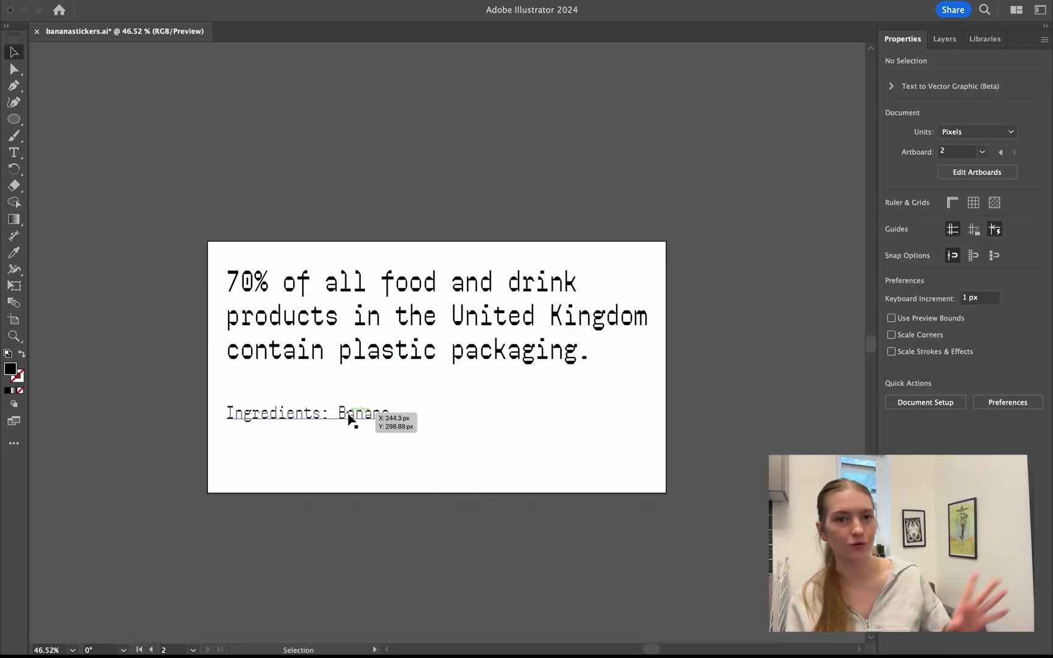
pyautogui.keyDown('alt'); pyautogui.scroll(-2, 349, 486); pyautogui.keyUp('alt')
pyautogui.keyDown('alt'); pyautogui.scroll(4, 443, 399); pyautogui.keyUp('alt')
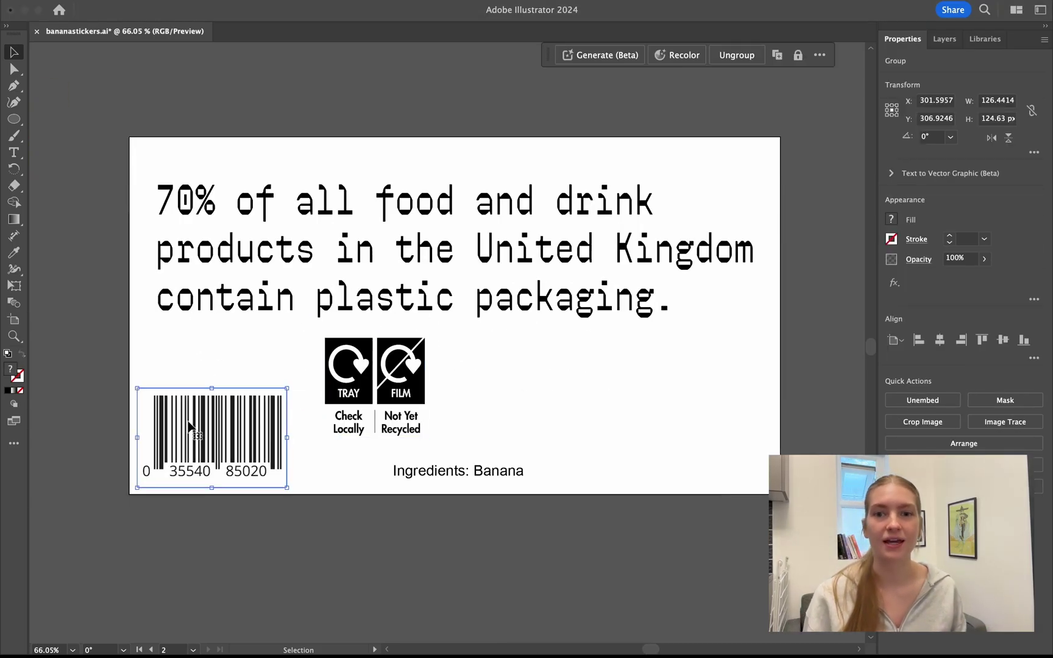
pyautogui.keyDown('alt'); pyautogui.scroll(6, 359, 371); pyautogui.keyUp('alt')
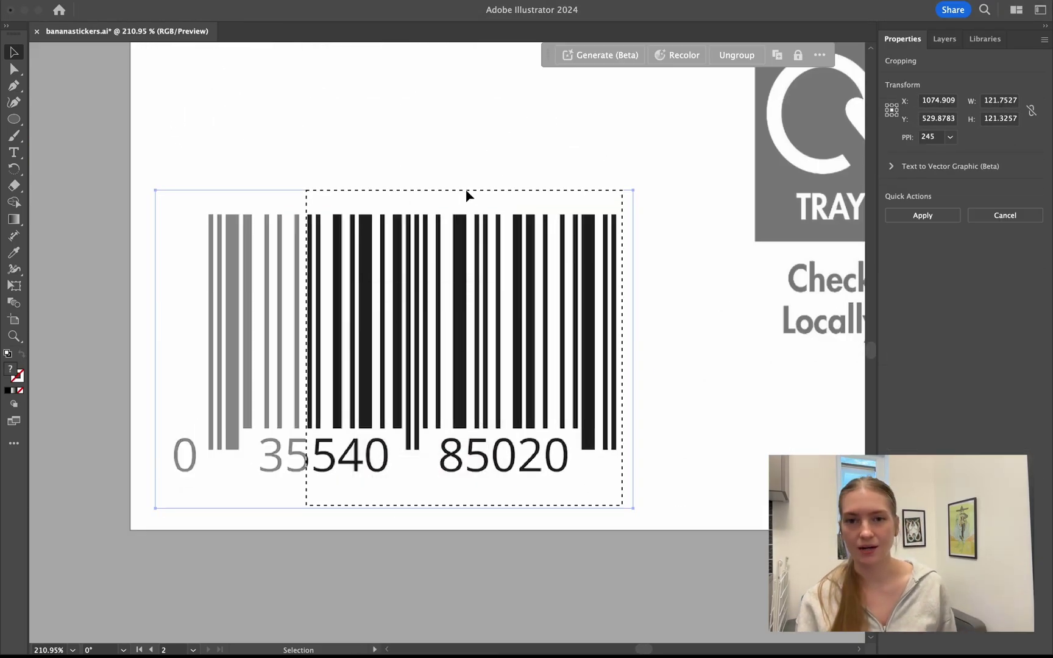
# Step: Crop the barcode to its full width and place the shrunken recycling icons beside it
pyautogui.moveTo(250, 353); pyautogui.dragTo(169, 356)
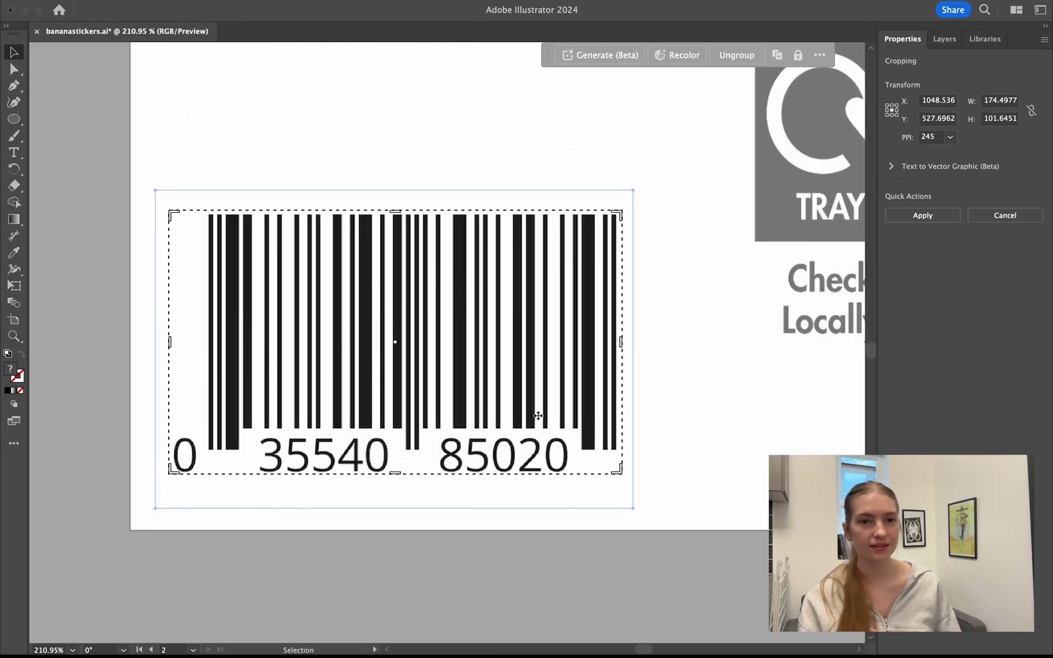
pyautogui.press('Return')
pyautogui.keyDown('alt'); pyautogui.scroll(-3, 510, 370); pyautogui.keyUp('alt')
pyautogui.hscroll(5, 511, 370)
pyautogui.moveTo(513, 231); pyautogui.dragTo(448, 358)
pyautogui.moveTo(531, 453); pyautogui.dragTo(487, 412)
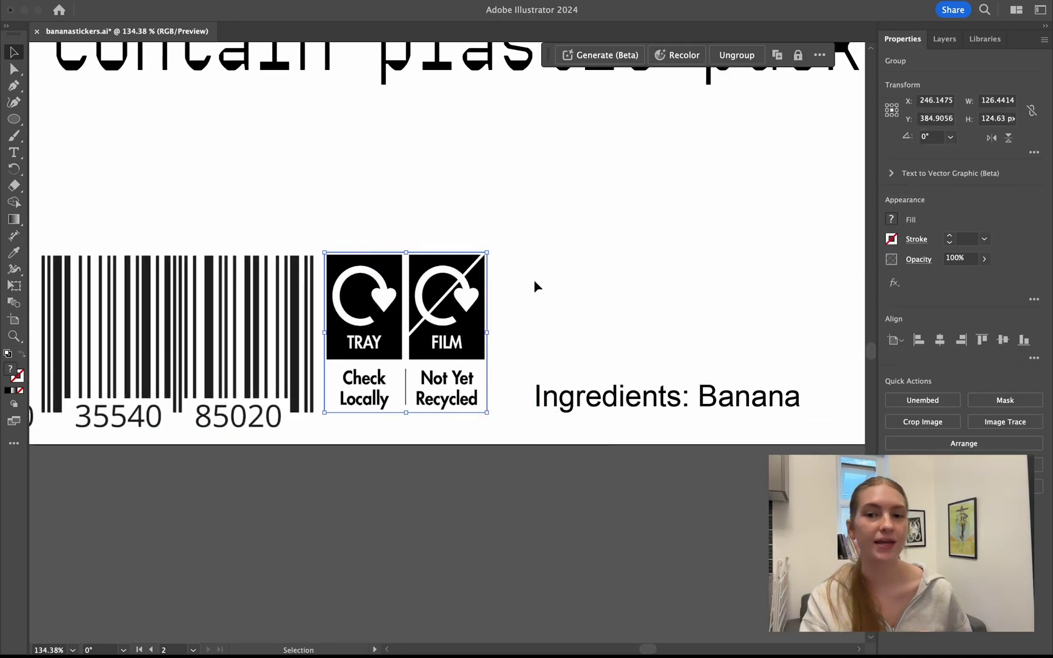
pyautogui.moveTo(486, 252); pyautogui.dragTo(454, 298)
pyautogui.click(521, 239)
# Step: Crop the top off the barcode image with Crop Image
pyautogui.keyDown('alt'); pyautogui.scroll(-4, 521, 240); pyautogui.keyUp('alt')
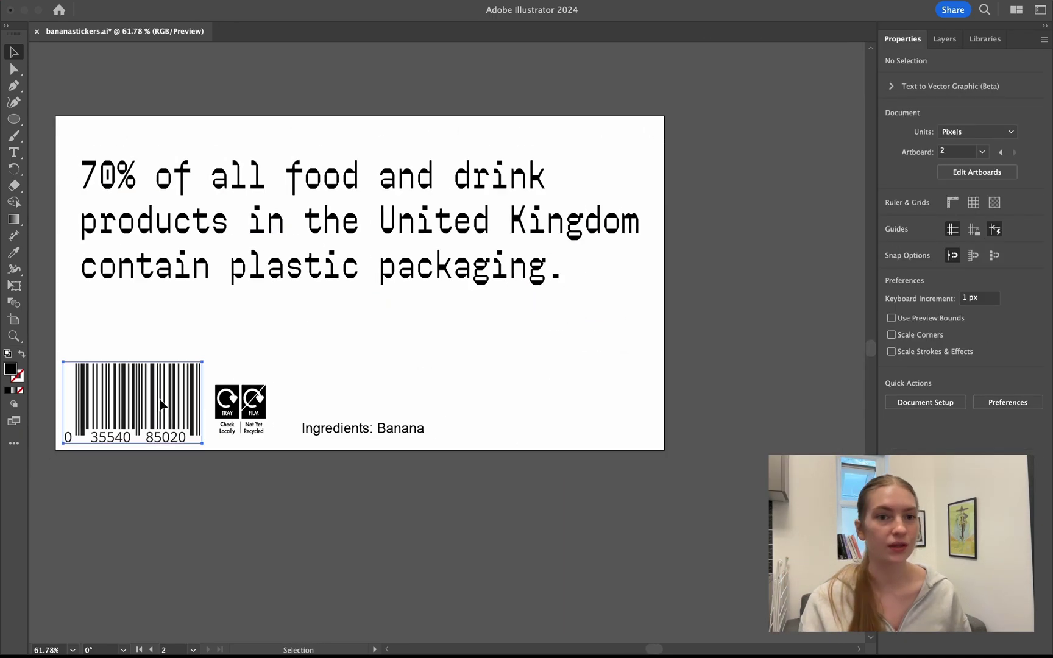
pyautogui.click(163, 405)
pyautogui.keyDown('alt'); pyautogui.scroll(3, 164, 405); pyautogui.keyUp('alt')
pyautogui.rightClick(213, 366)
pyautogui.click(244, 446)
pyautogui.moveTo(245, 297); pyautogui.dragTo(245, 342)
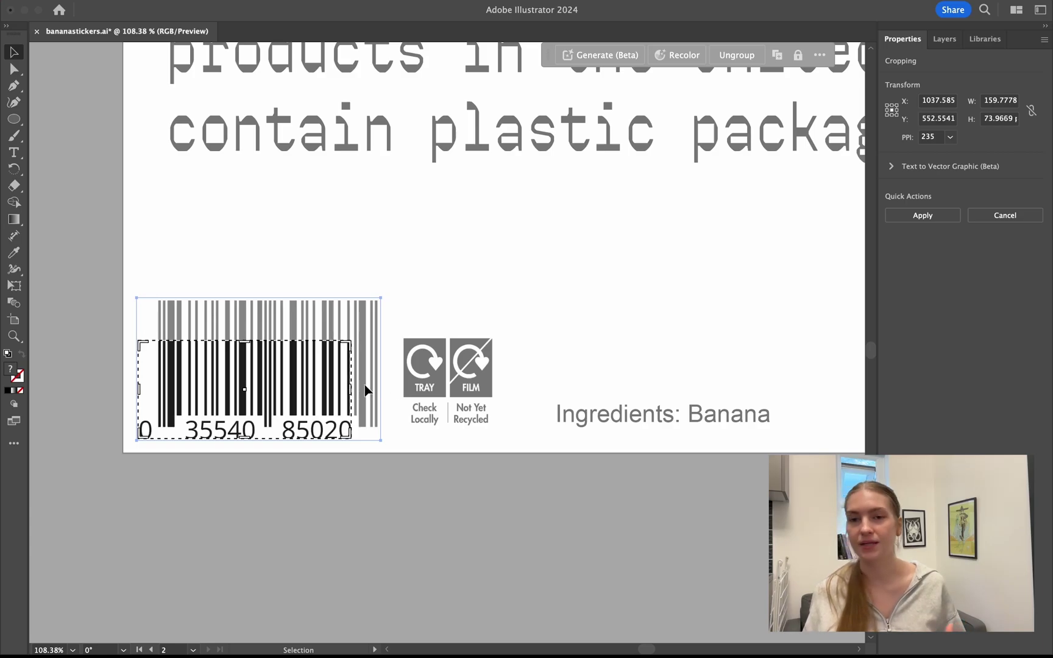
pyautogui.press('Return')
pyautogui.keyDown('alt'); pyautogui.scroll(-3, 370, 265); pyautogui.keyUp('alt')
pyautogui.keyDown('alt'); pyautogui.scroll(4, 258, 319); pyautogui.keyUp('alt')
# Step: Fit the whole label artboard in view and check the barcode and recycling icons together
pyautogui.click(266, 385)
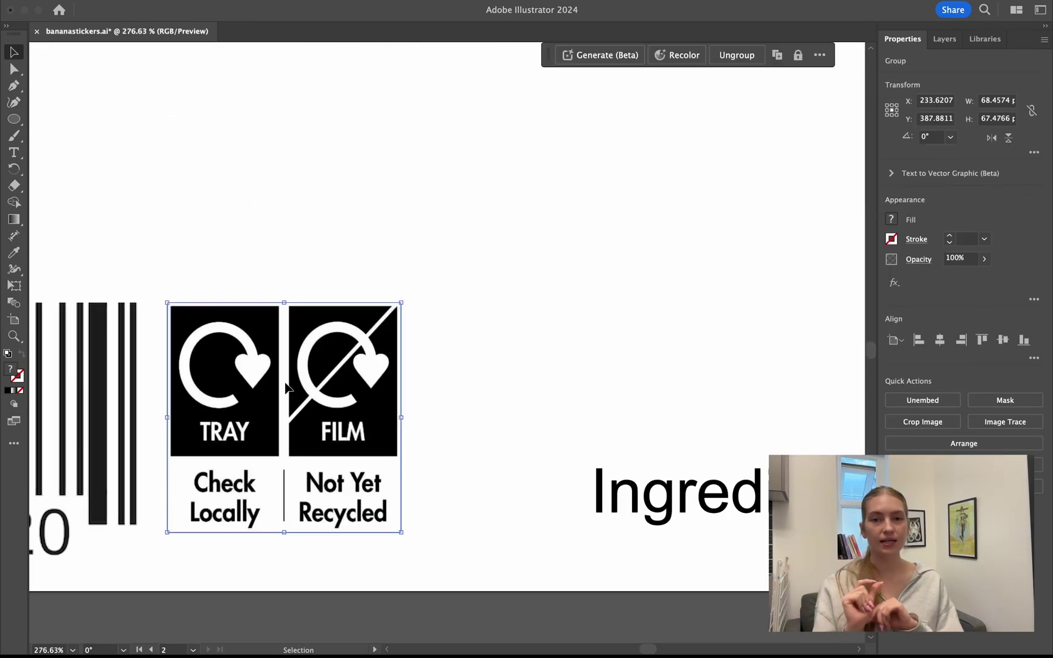
pyautogui.keyDown('alt'); pyautogui.scroll(3, 267, 385); pyautogui.keyUp('alt')
pyautogui.scroll(-2, 267, 385)
pyautogui.press('shift+super+a')
pyautogui.keyDown('alt'); pyautogui.scroll(-4, 548, 427); pyautogui.keyUp('alt')
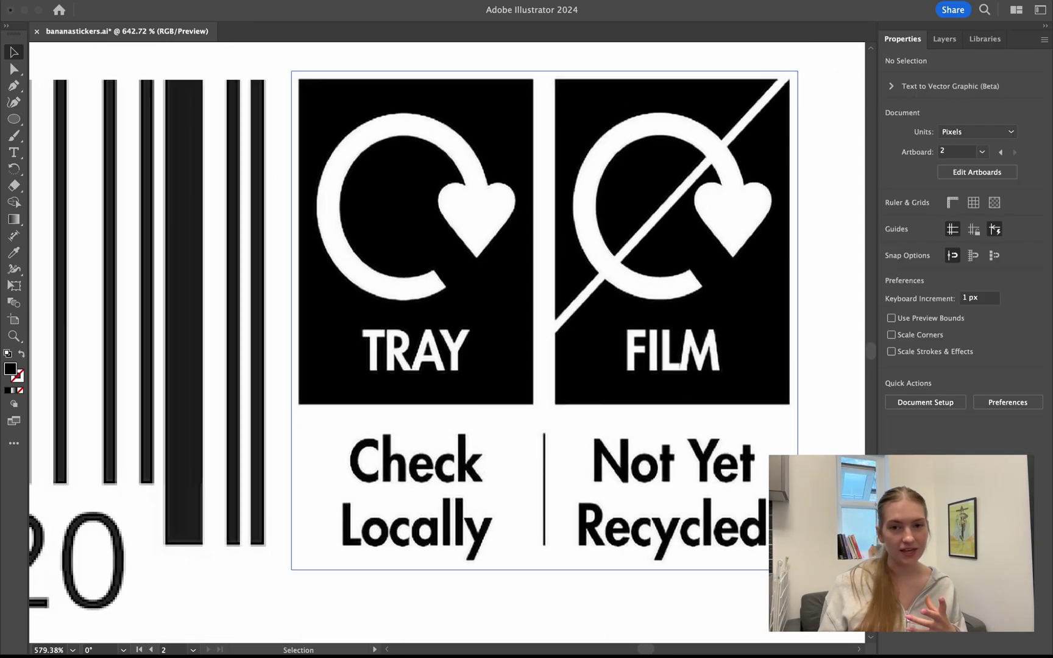
pyautogui.press('super+0')
pyautogui.click(396, 421)
pyautogui.keyDown('shift'); pyautogui.click(268, 426); pyautogui.keyUp('shift')
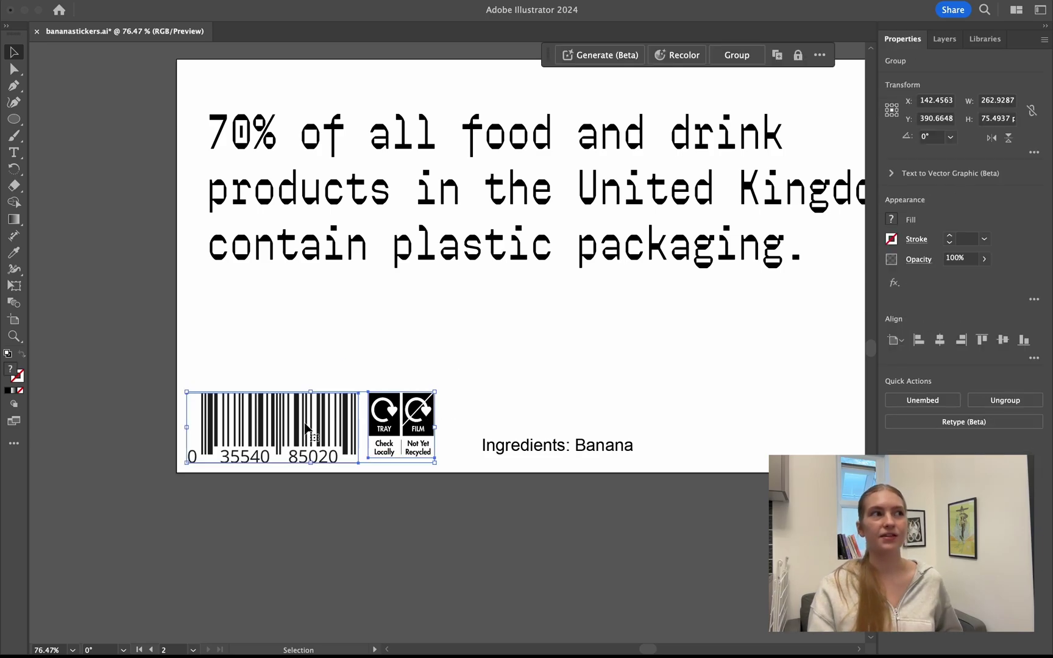
pyautogui.click(632, 382)
# Step: Reduce the ingredients text to 16 pt and position it by the icons and barcode
pyautogui.moveTo(426, 454); pyautogui.dragTo(469, 472)
pyautogui.press('shift+super+comma')
pyautogui.moveTo(463, 460); pyautogui.dragTo(502, 461)
pyautogui.click(304, 426)
pyautogui.keyDown('alt'); pyautogui.scroll(5, 220, 441); pyautogui.keyUp('alt')
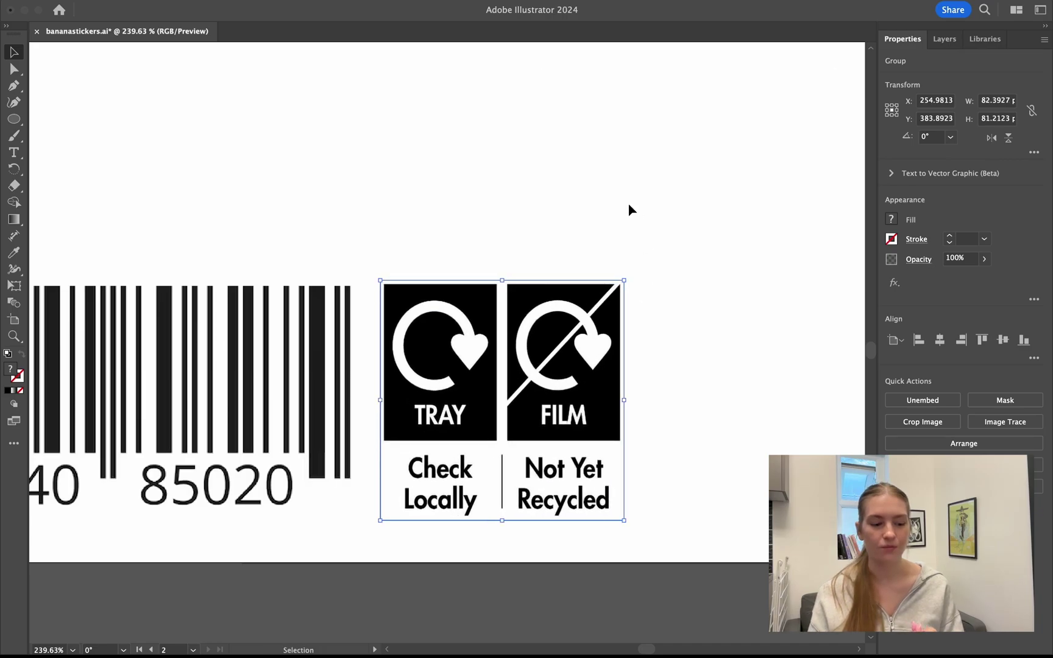
pyautogui.click(627, 209)
pyautogui.keyDown('alt'); pyautogui.scroll(-6, 408, 291); pyautogui.keyUp('alt')
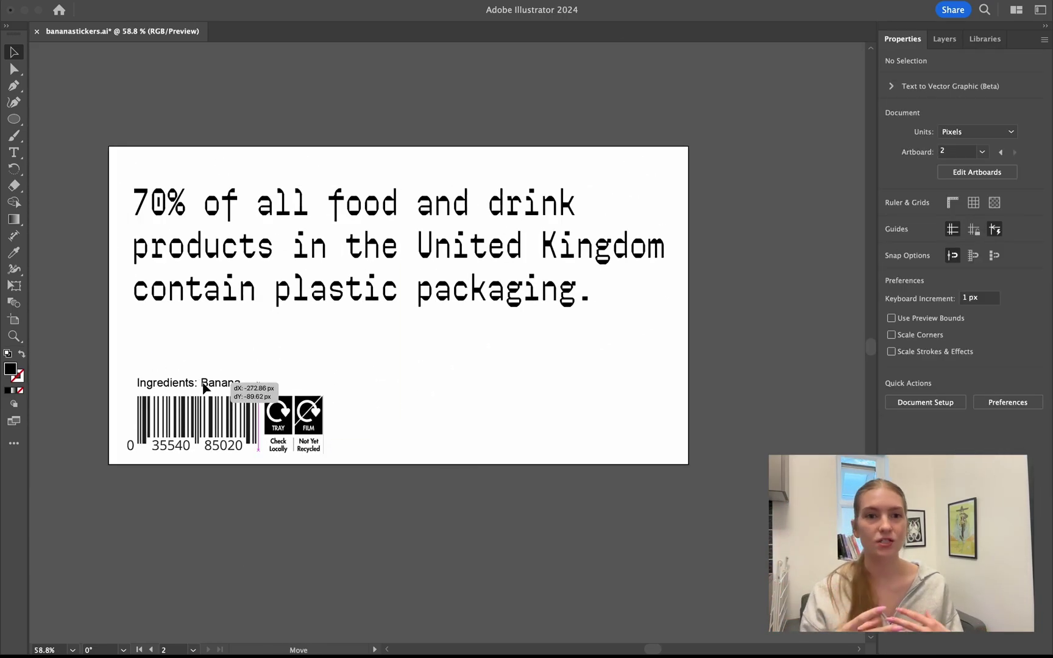
pyautogui.moveTo(206, 376); pyautogui.dragTo(214, 371)
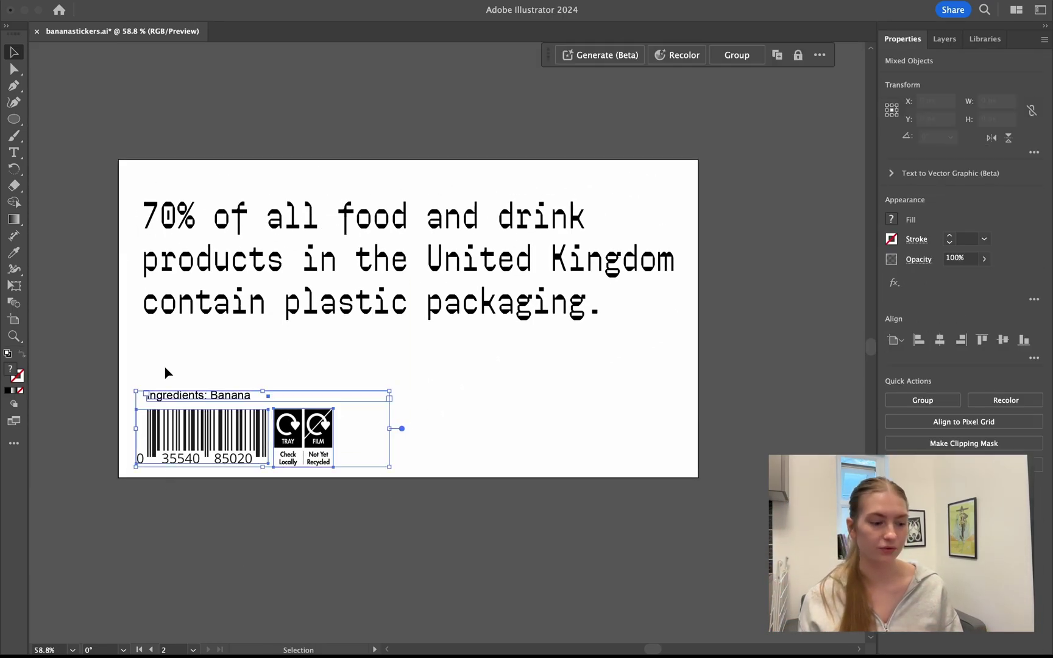
# Step: Enlarge the headline to 54 pt and rewrap it, then set Ingredients: Banana beside the icons
pyautogui.moveTo(430, 289); pyautogui.dragTo(421, 333)
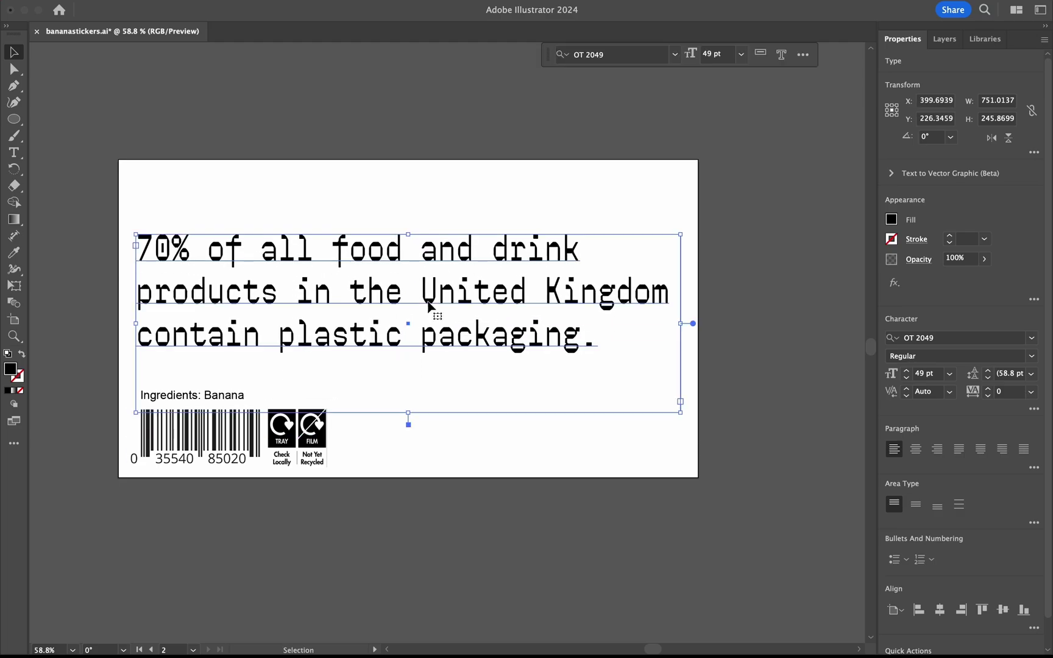
pyautogui.press('super+equal')
pyautogui.click(906, 369)
pyautogui.click(906, 370)
pyautogui.click(906, 369)
pyautogui.click(906, 370)
pyautogui.click(906, 370)
pyautogui.moveTo(488, 400); pyautogui.dragTo(477, 294)
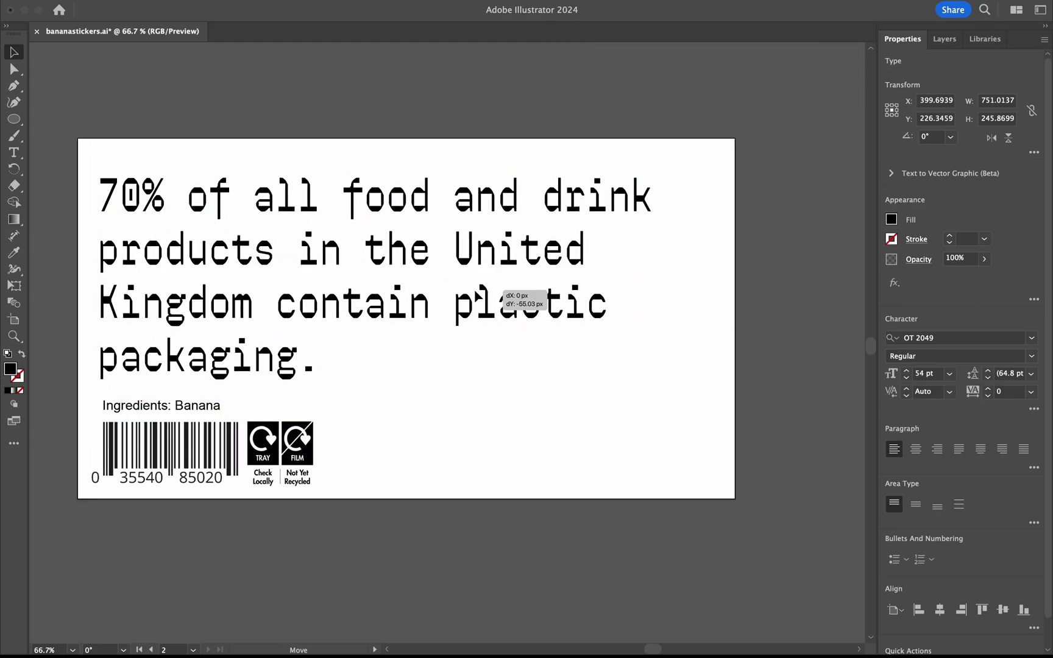
pyautogui.moveTo(662, 279); pyautogui.dragTo(606, 276)
pyautogui.moveTo(134, 411); pyautogui.dragTo(361, 481)
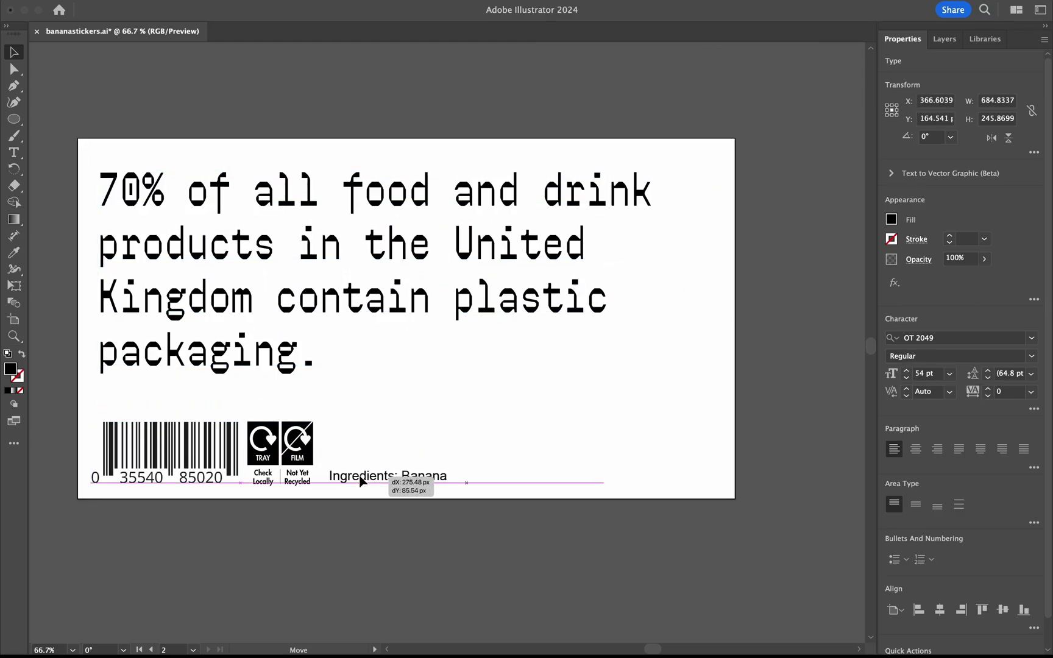
pyautogui.click(562, 406)
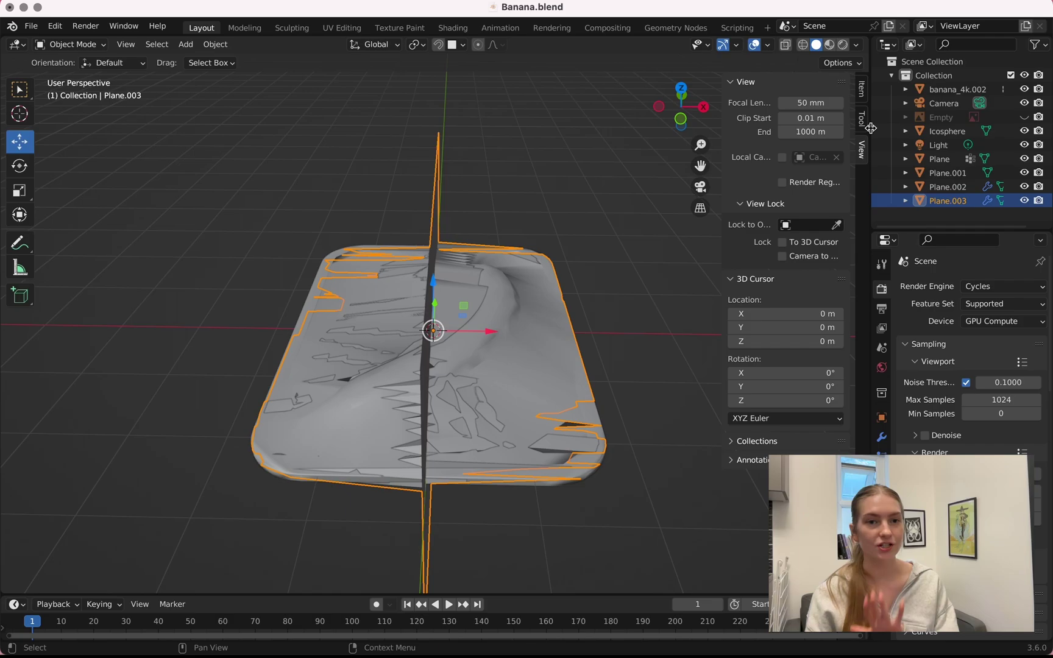
# Step: Set the label plane's X rotation to 0, rotate it around Z, and scale it down
pyautogui.scroll(2, 864, 117)
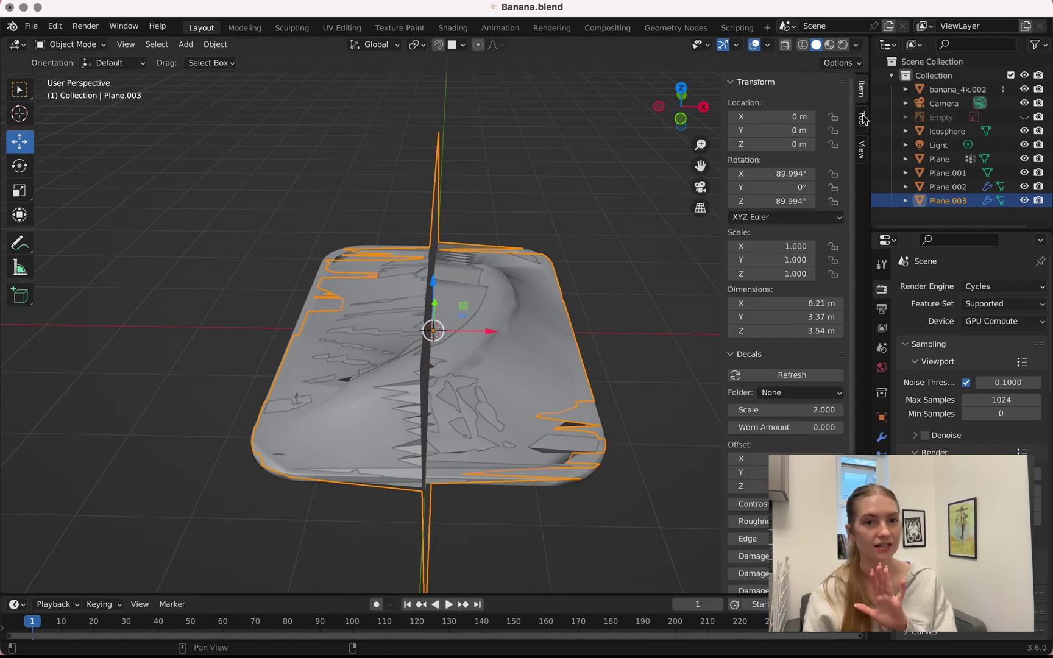
pyautogui.click(771, 173)
pyautogui.write('0')
pyautogui.press('Return')
pyautogui.click(828, 44)
pyautogui.moveTo(786, 201); pyautogui.dragTo(707, 201)
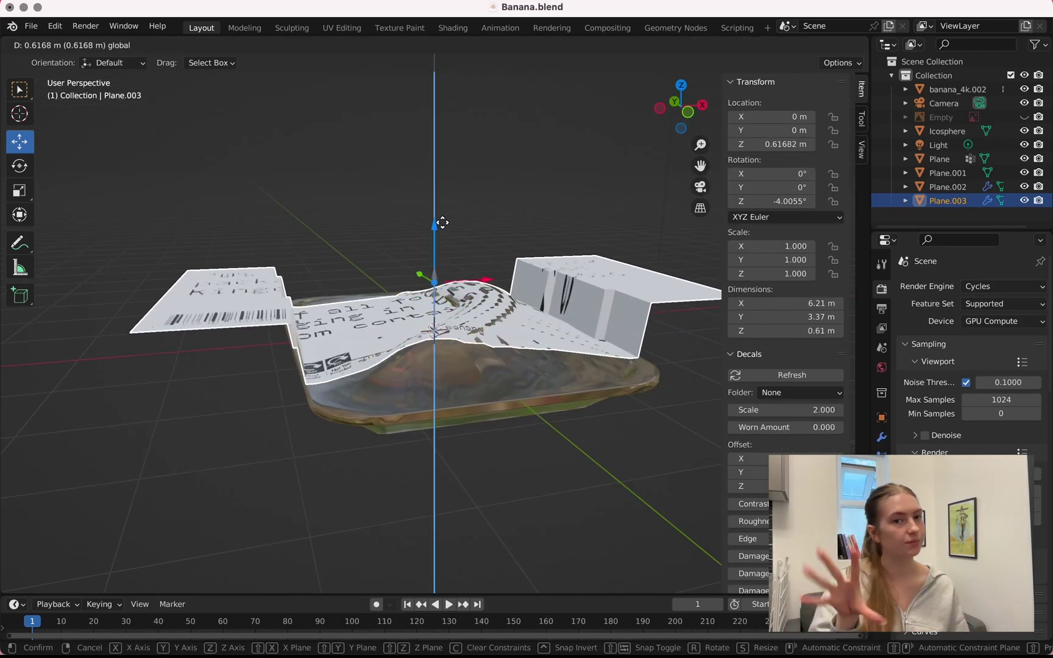
pyautogui.click(434, 243)
pyautogui.press('s')
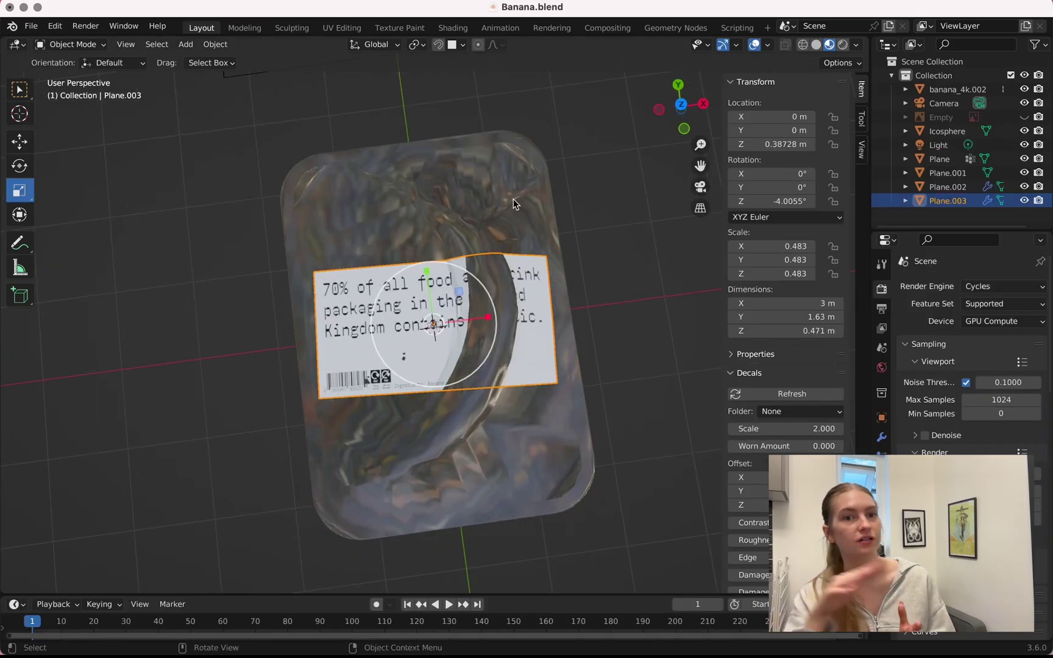
# Step: Move the label across the tray and check it from top, front and bottom views
pyautogui.press('KP_7')
pyautogui.click(843, 45)
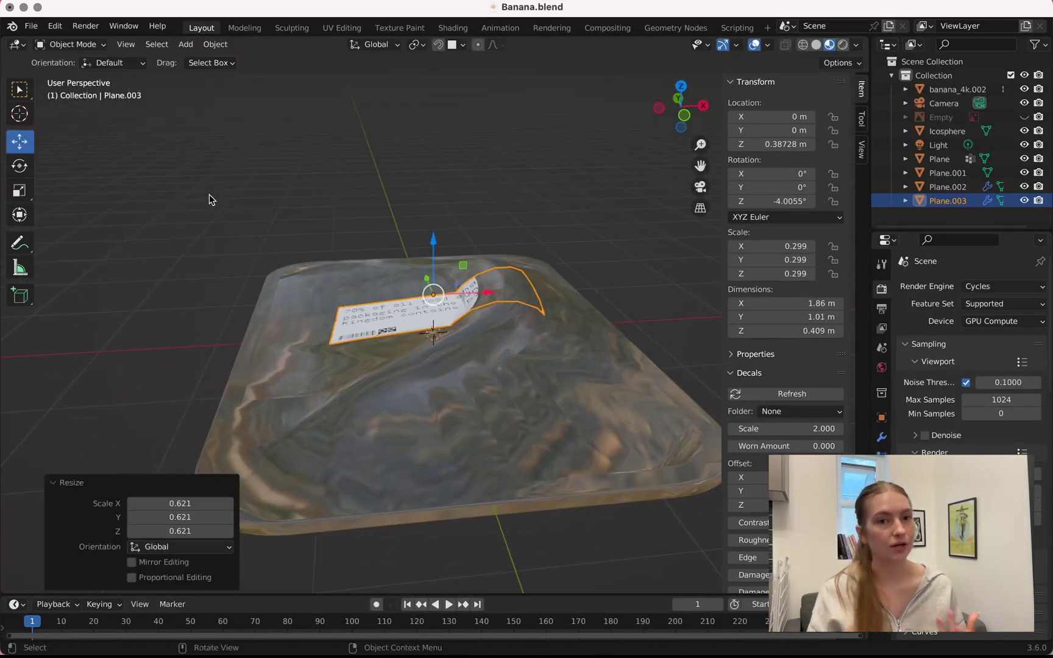
pyautogui.press('KP_1')
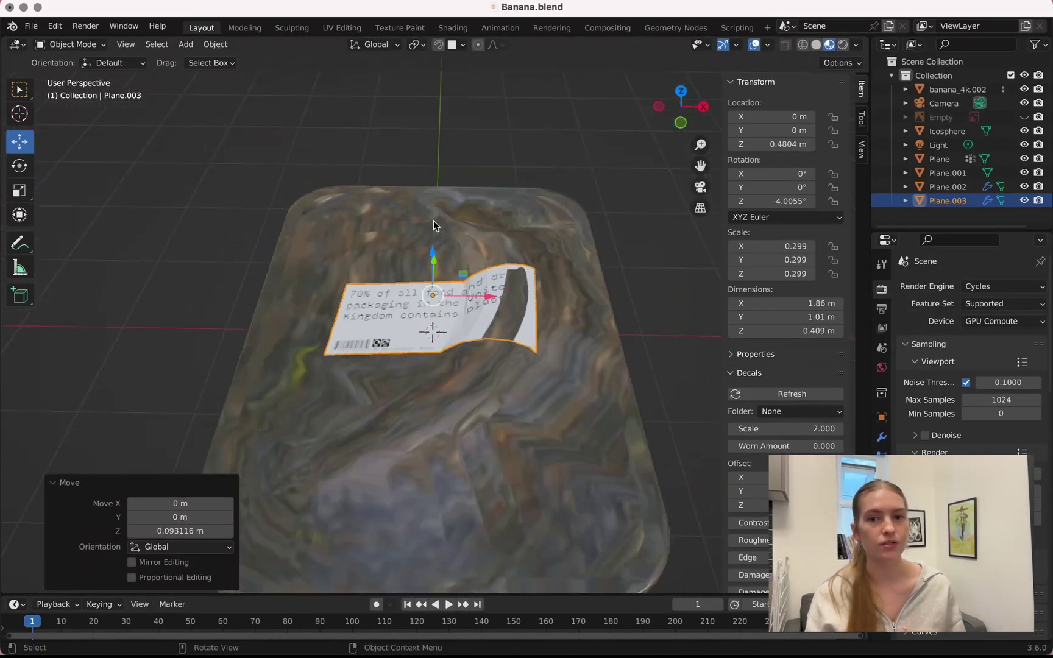
pyautogui.press('g')
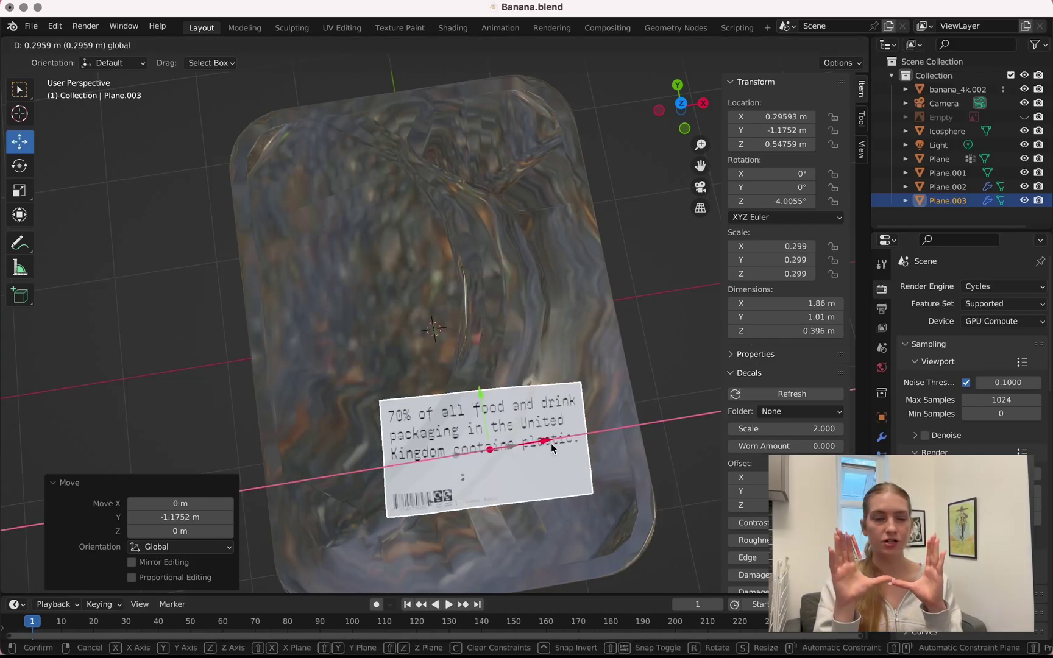
pyautogui.click(528, 421)
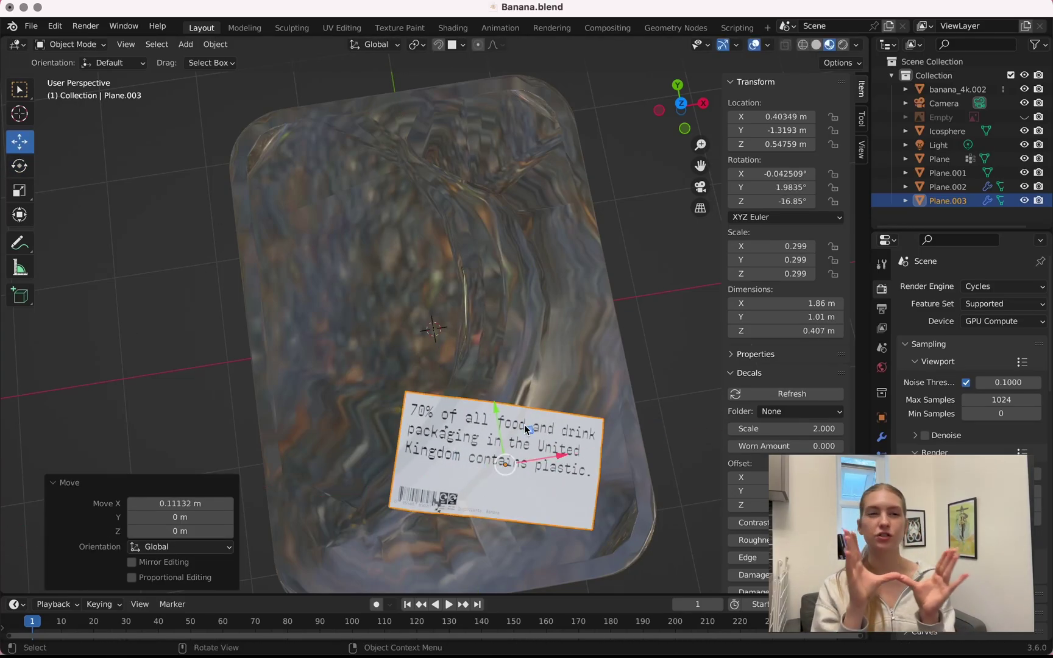
pyautogui.moveTo(681, 105); pyautogui.dragTo(697, 85)
pyautogui.click(681, 85)
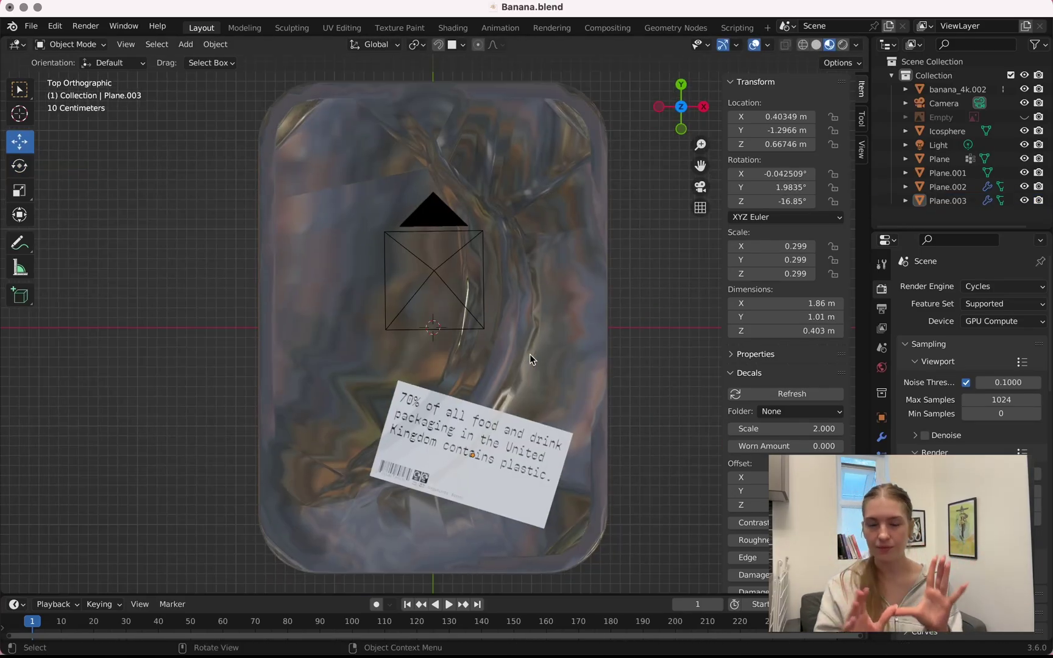
pyautogui.scroll(5, 530, 354)
pyautogui.click(681, 107)
# Step: Frame the tray through the camera by adjusting its rotation, then turn off Camera to View
pyautogui.click(699, 187)
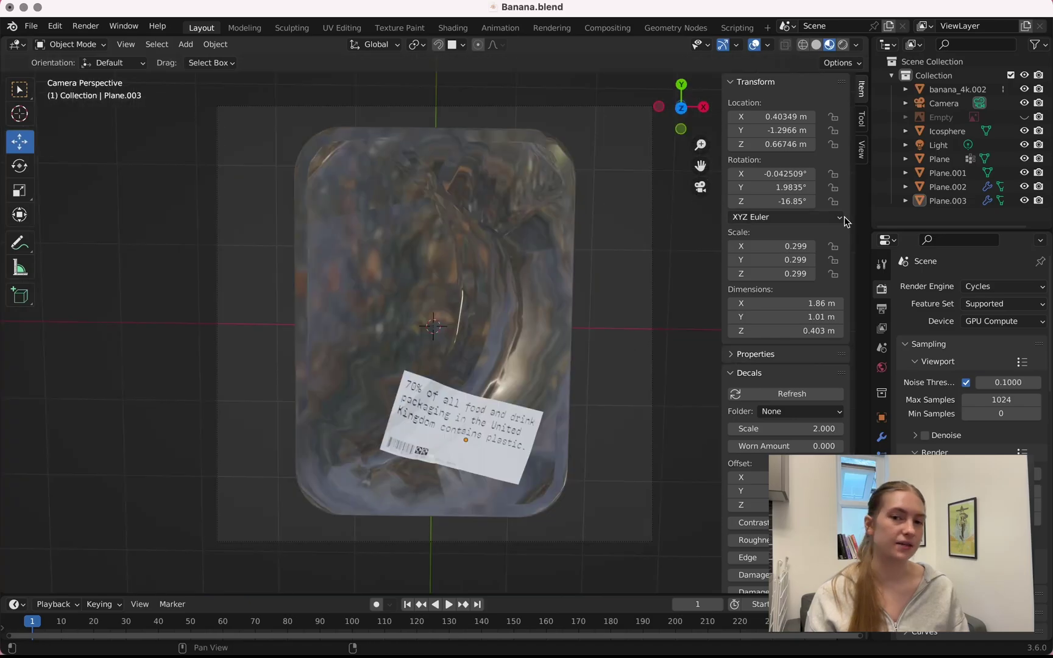
pyautogui.click(651, 280)
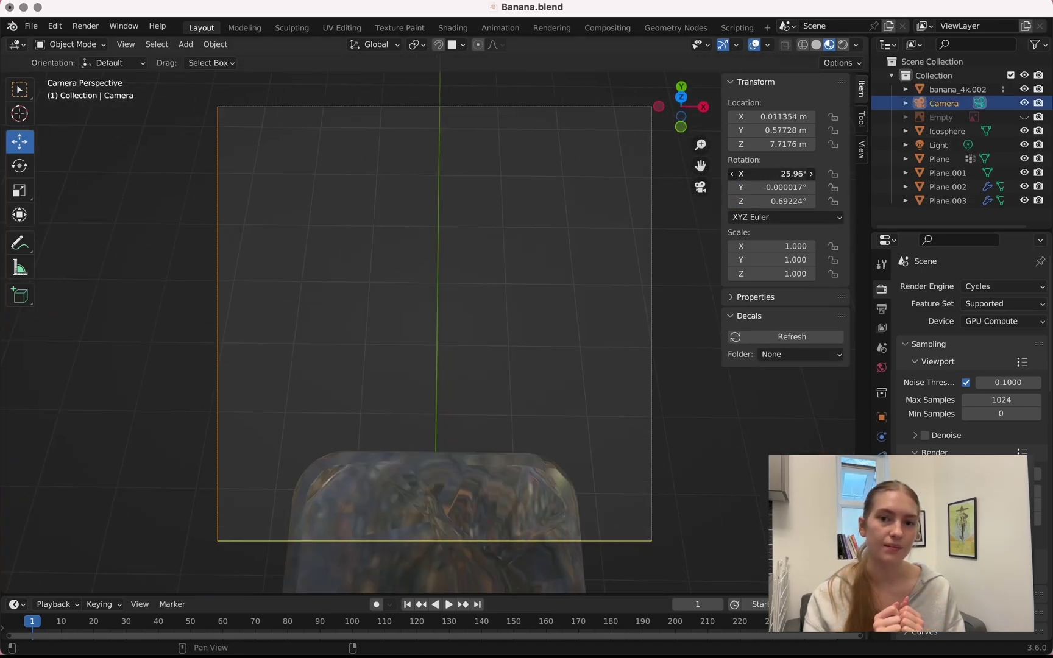
pyautogui.moveTo(774, 174); pyautogui.dragTo(791, 189)
pyautogui.press('Return')
pyautogui.click(862, 154)
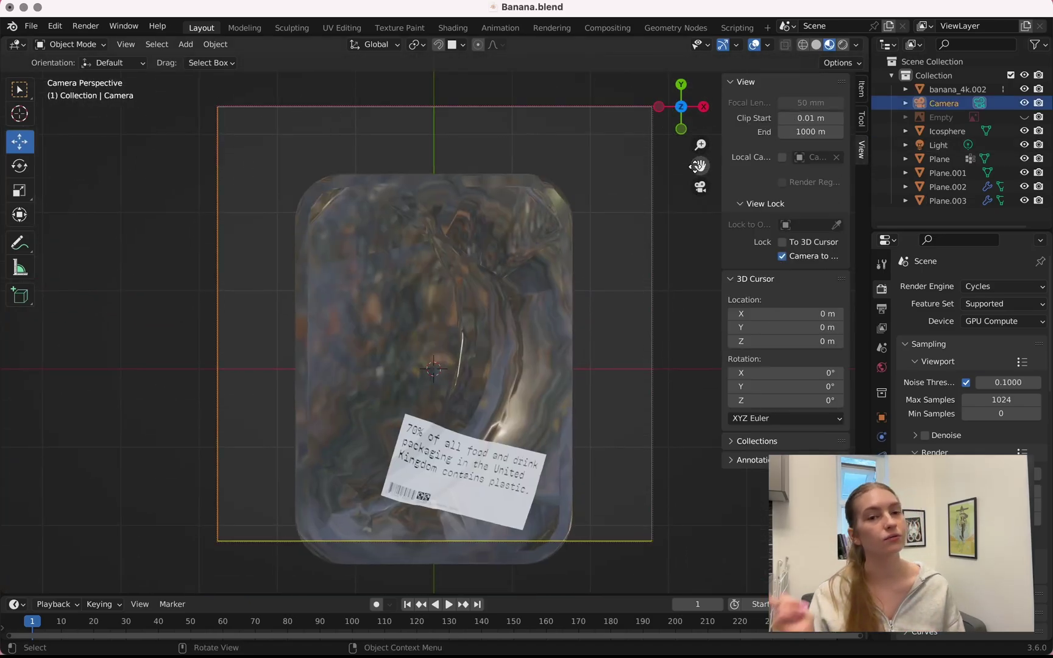
pyautogui.moveTo(694, 166); pyautogui.dragTo(695, 118)
pyautogui.click(781, 256)
# Step: Keyframe Plane.003's Z rotation at 0° at the start and -20° at frame 30
pyautogui.press('z')
pyautogui.press('z')
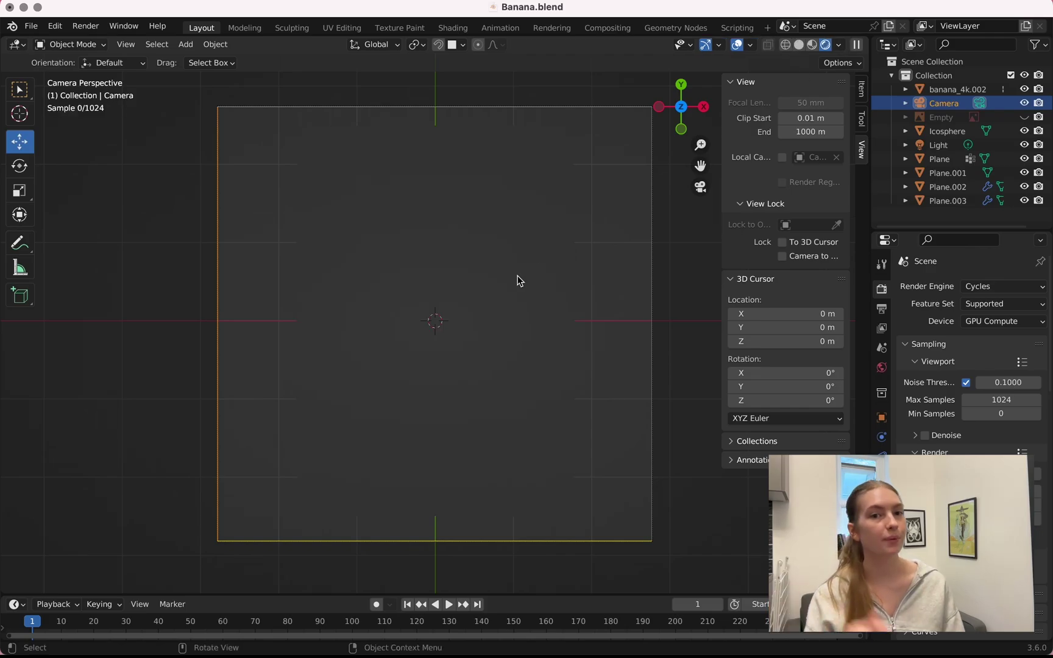
pyautogui.click(947, 200)
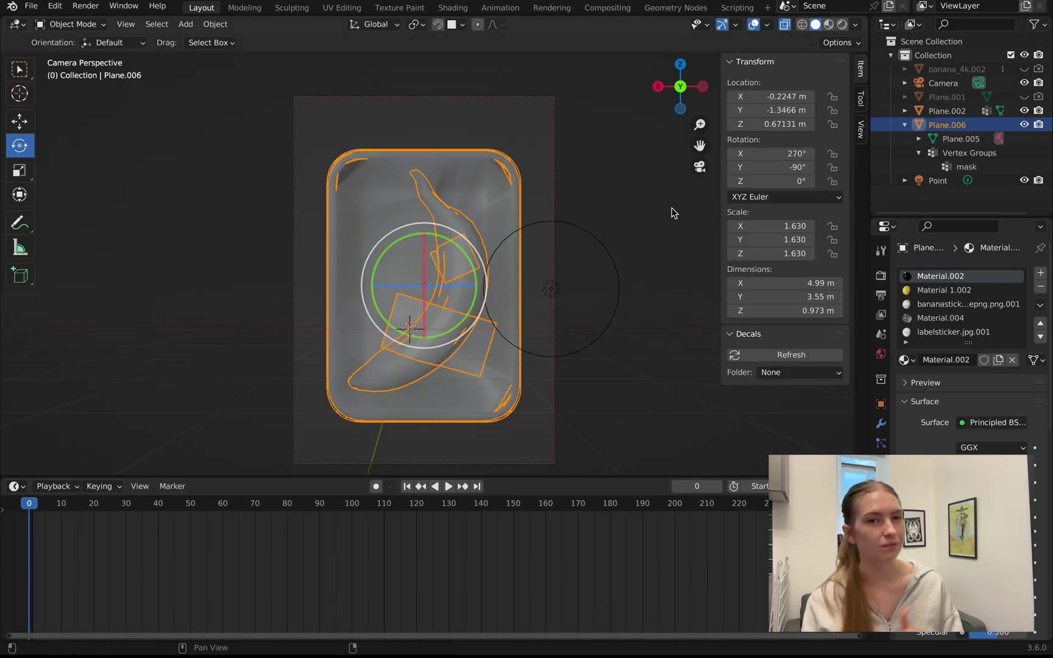
pyautogui.rightClick(564, 265)
pyautogui.click(536, 265)
pyautogui.press('space')
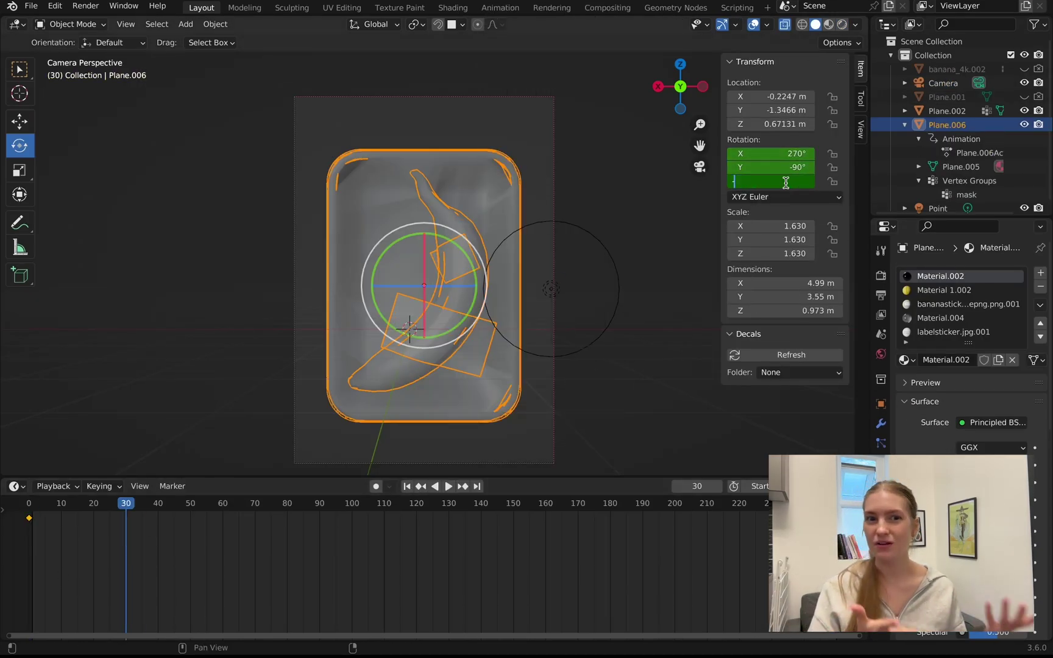
pyautogui.write('-20')
pyautogui.press('Return')
pyautogui.rightClick(585, 265)
pyautogui.click(583, 266)
pyautogui.press('space')
# Step: Add further Z rotation keyframes at frames 60 (0°) and 90
pyautogui.click(156, 526)
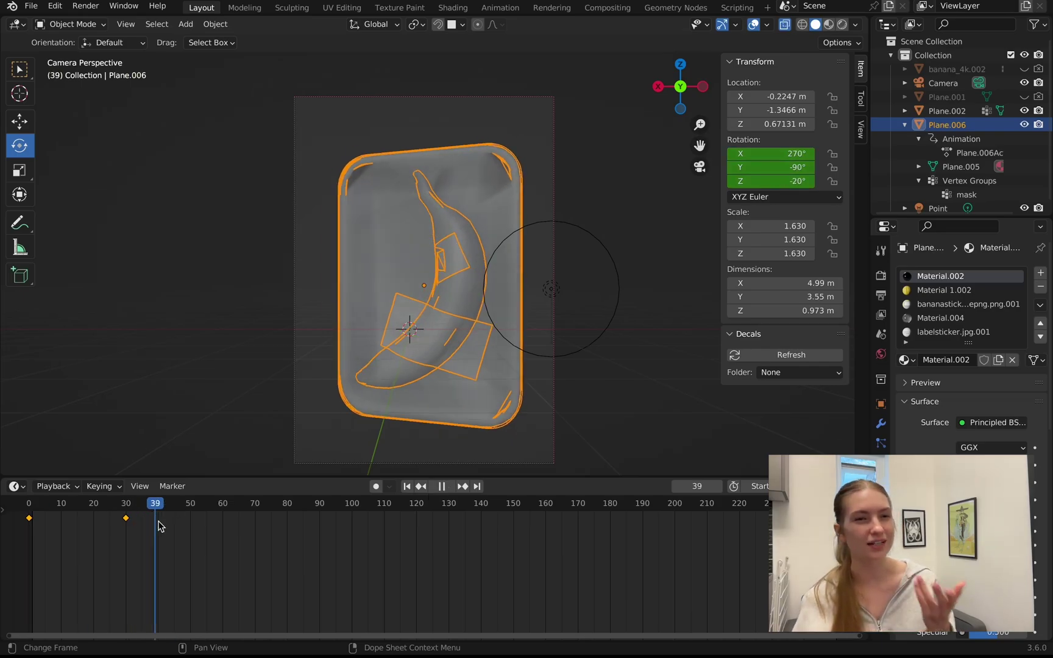
pyautogui.press('BackSpace')
pyautogui.rightClick(603, 245)
pyautogui.click(603, 245)
pyautogui.press('space')
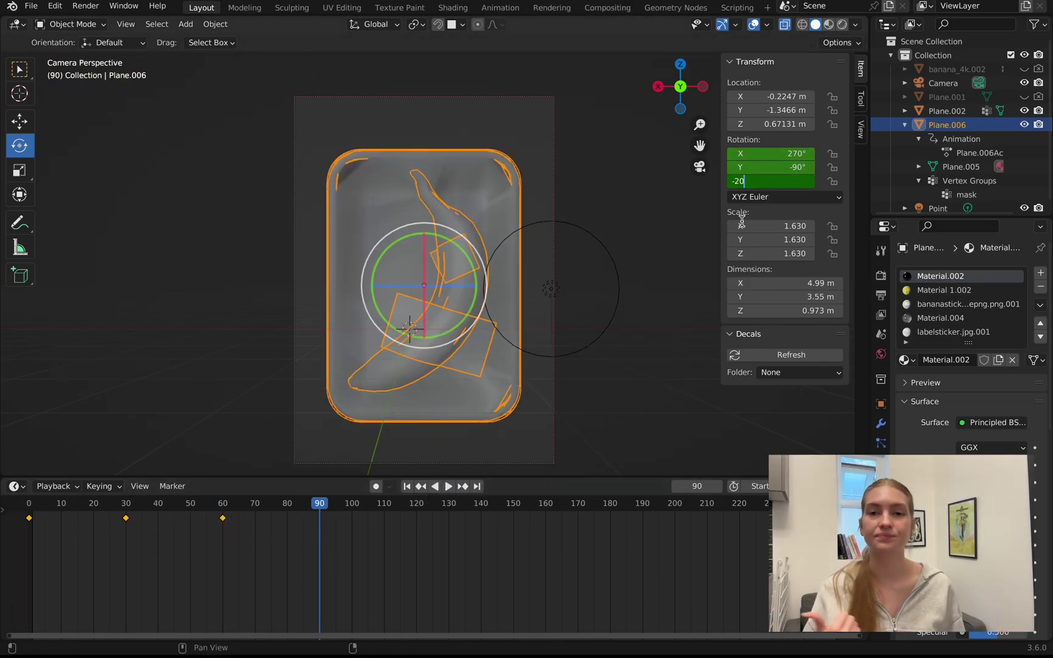
pyautogui.press('BackSpace')
pyautogui.press('BackSpace')
pyautogui.press('Return')
pyautogui.rightClick(669, 268)
pyautogui.click(673, 270)
# Step: Keyframe a 0° Z rotation at frame 120 and play the rocking from the start
pyautogui.click(448, 487)
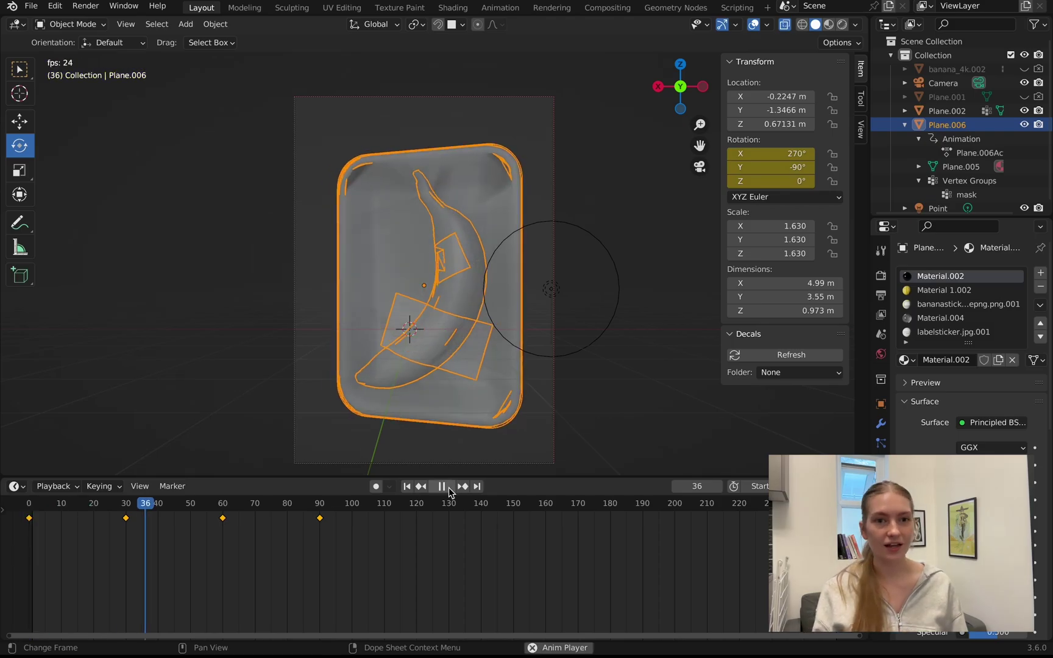
pyautogui.click(449, 490)
pyautogui.press('BackSpace')
pyautogui.press('Return')
pyautogui.press('i')
pyautogui.click(597, 270)
pyautogui.hotkey('shift', 'Left')
pyautogui.click(449, 488)
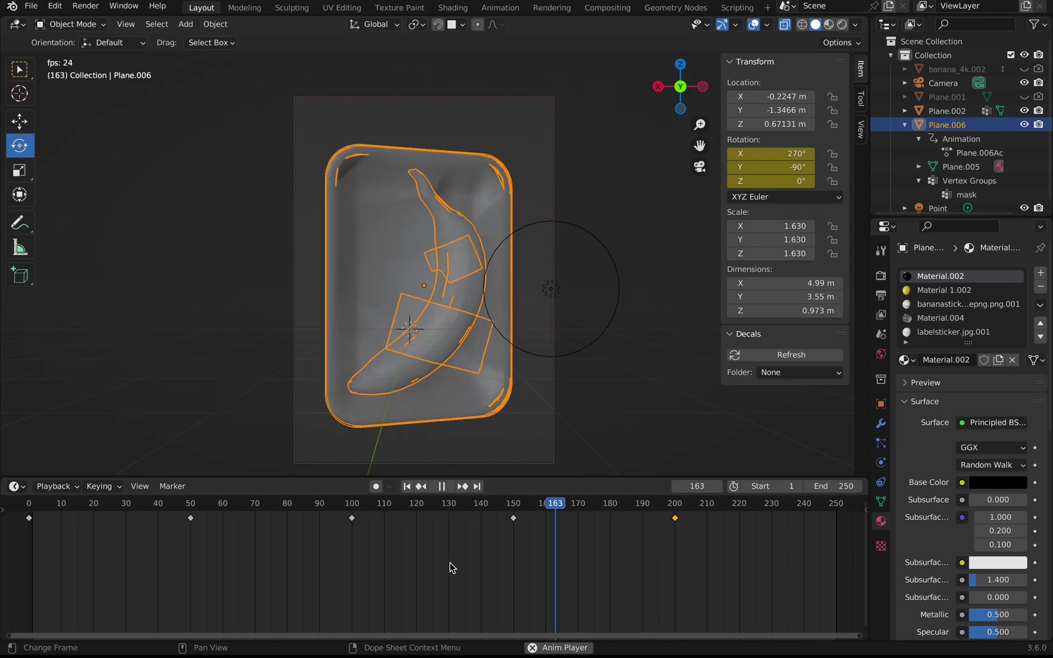
# Step: Set the animation end frame to 200 and play it back in rendered shading
pyautogui.write('00')
pyautogui.press('Return')
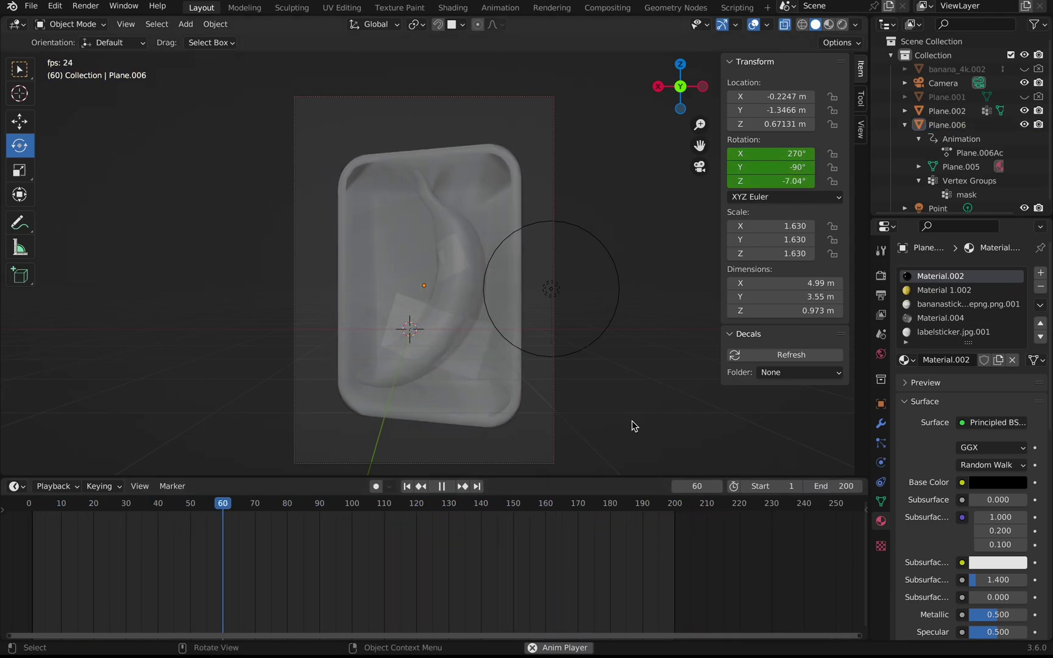
pyautogui.press('z')
pyautogui.click(615, 342)
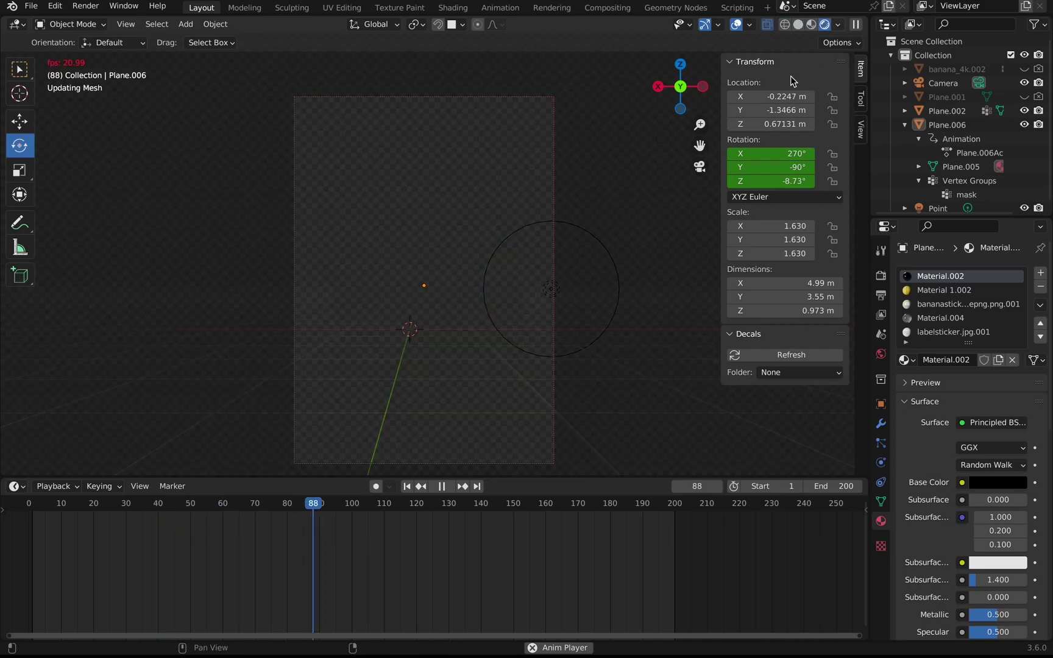
pyautogui.press('space')
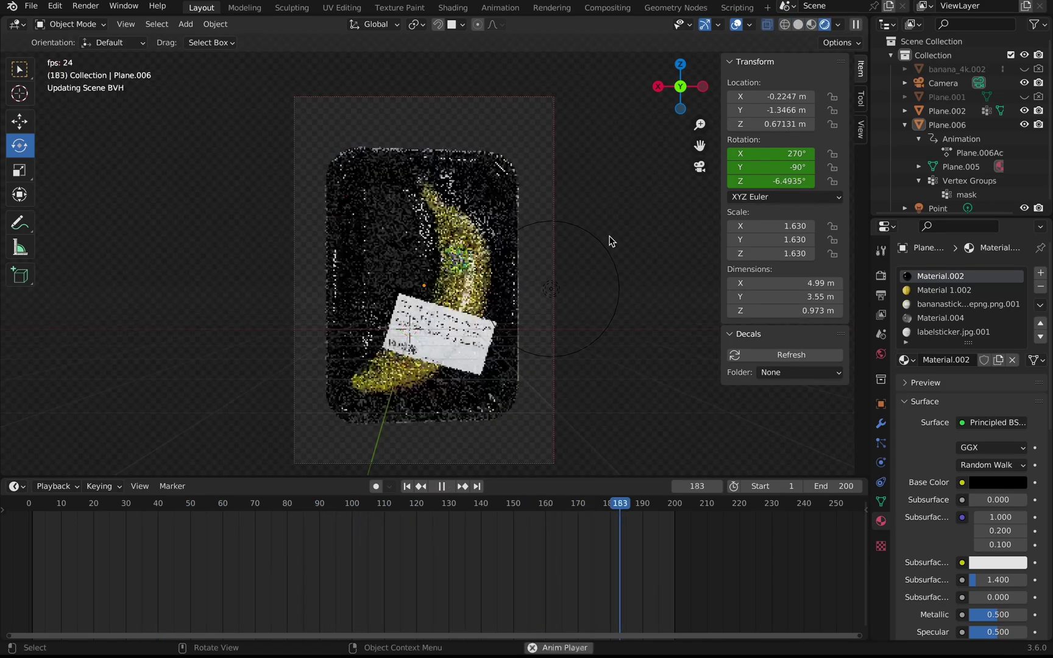
pyautogui.press('space')
pyautogui.press('space')
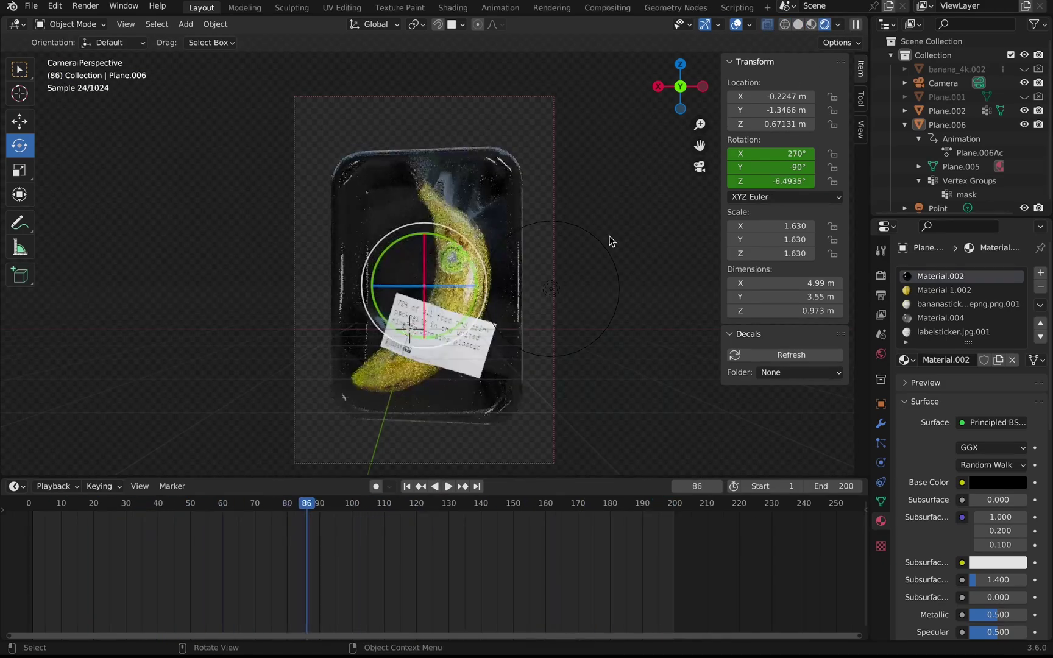
# Step: Set the render Max Samples to 500 and render the current frame as an image
pyautogui.click(797, 24)
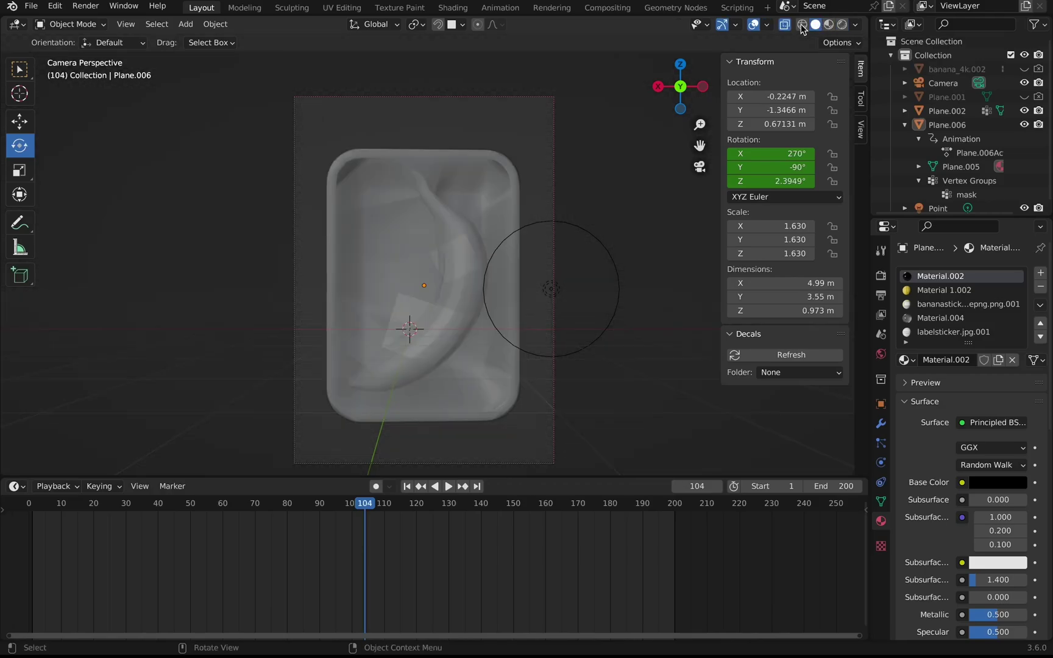
pyautogui.click(880, 295)
pyautogui.click(880, 275)
pyautogui.click(1001, 477)
pyautogui.write('50')
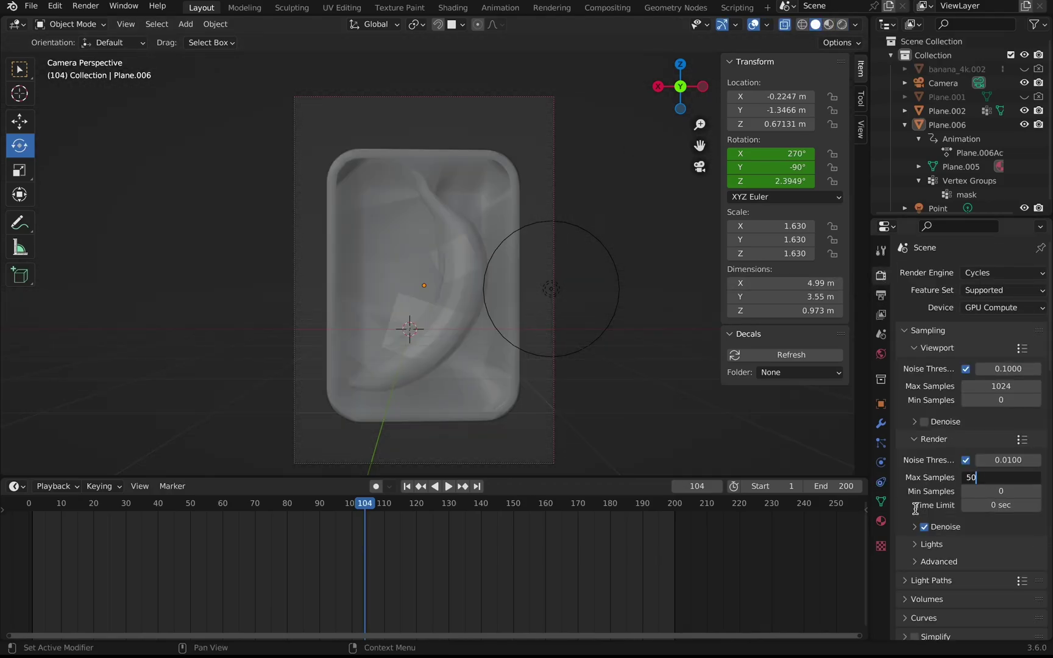
pyautogui.write('0')
pyautogui.press('Return')
pyautogui.click(72, 5)
pyautogui.click(97, 20)
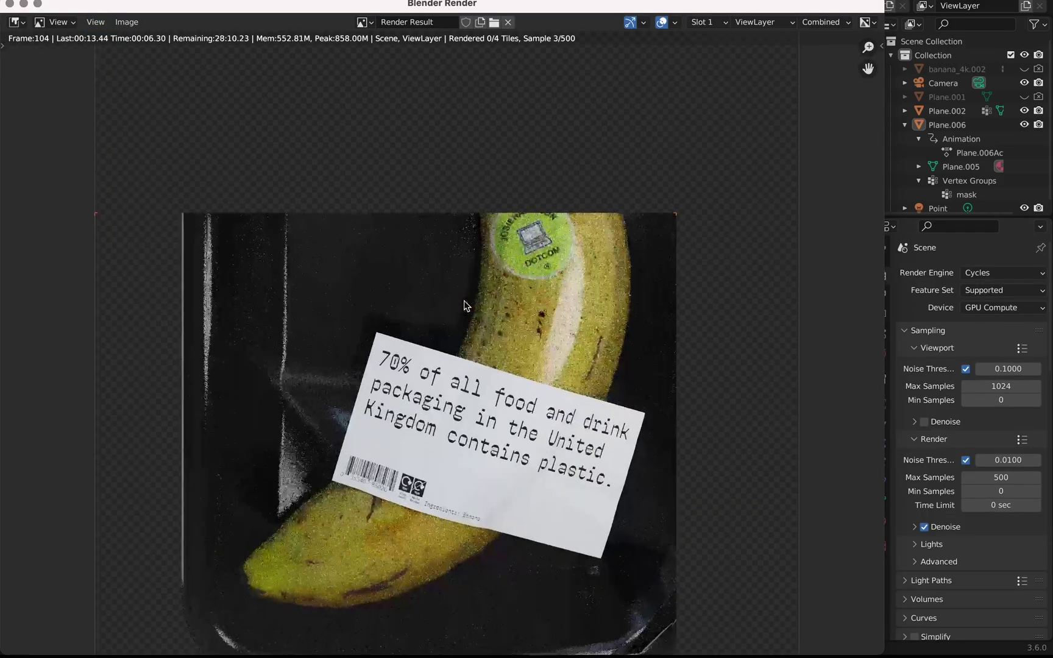
pyautogui.scroll(3, 464, 304)
pyautogui.scroll(-4, 464, 305)
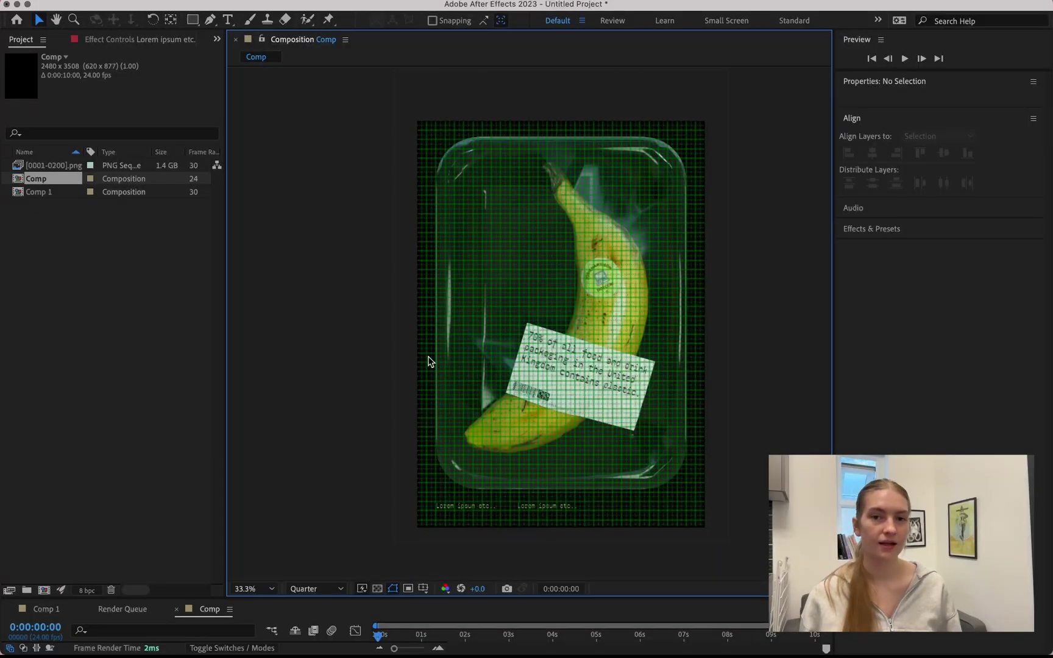
# Step: Hide the viewer grid and preview the banana animation with the layers visible
pyautogui.rightClick(328, 216)
pyautogui.click(391, 251)
pyautogui.press('space')
pyautogui.scroll(-2, 298, 404)
pyautogui.scroll(2, 298, 403)
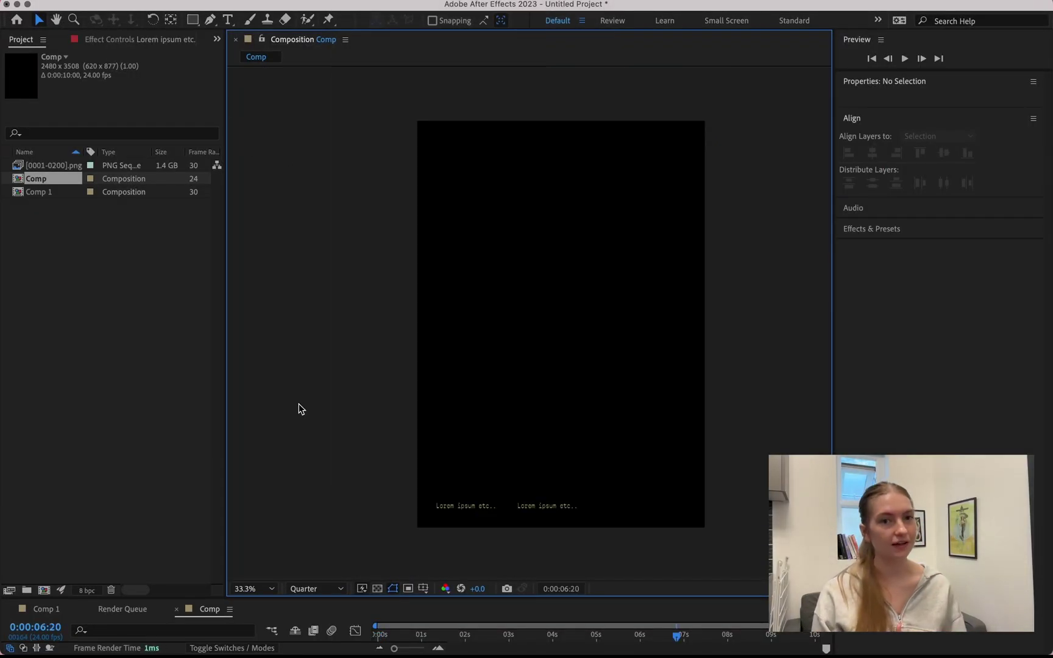
pyautogui.moveTo(526, 599); pyautogui.dragTo(536, 520)
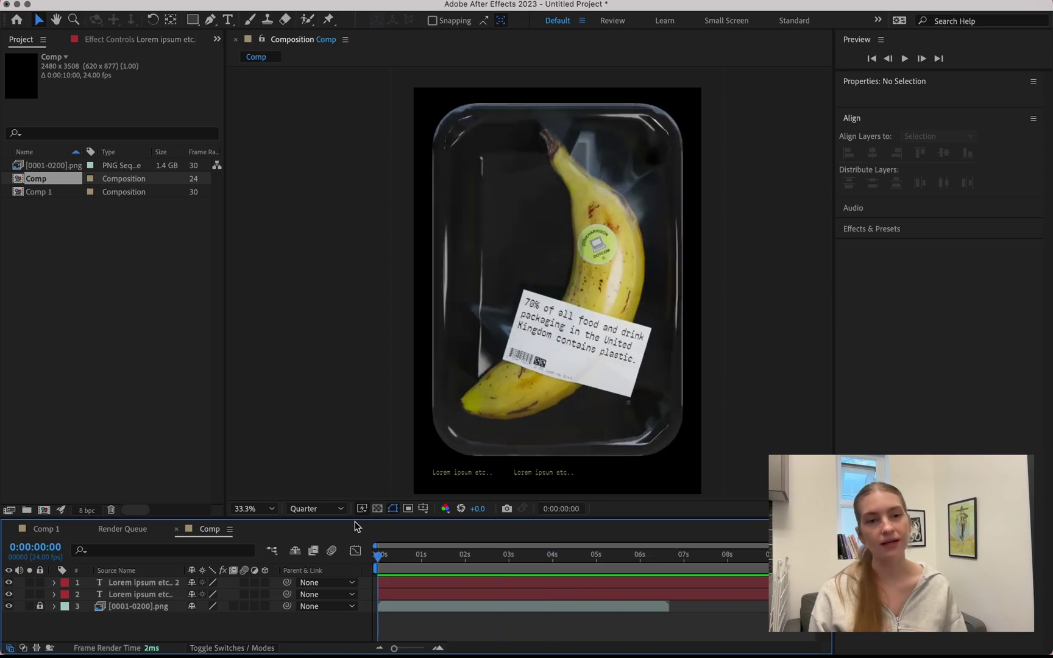
pyautogui.press('space')
pyautogui.press('space')
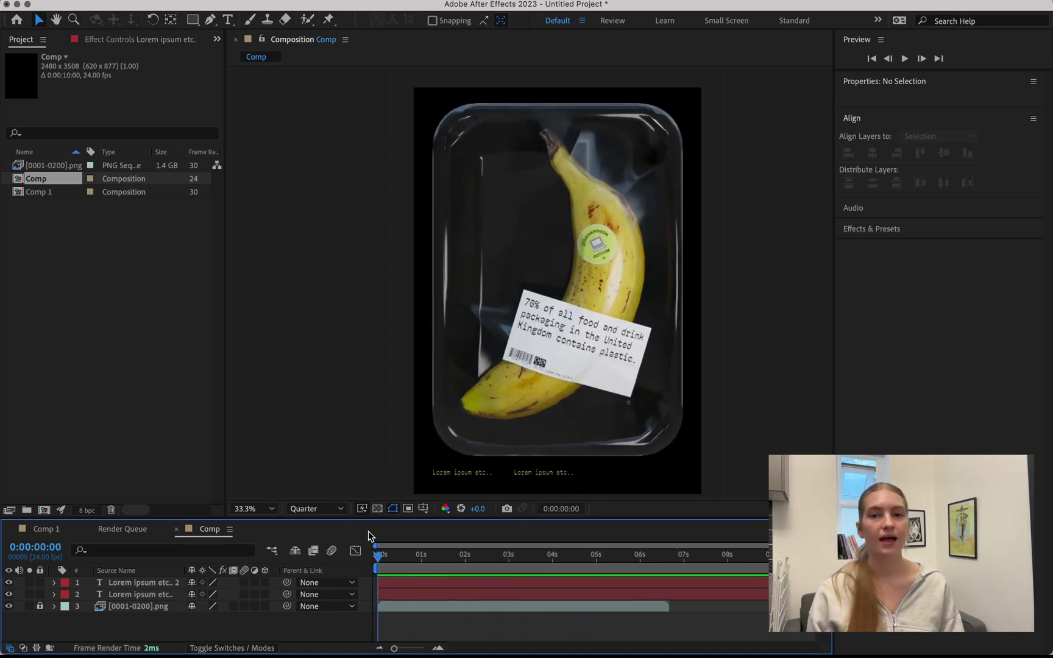
# Step: Unlock layer 3 and scale the banana render to 110%, moving it higher on the poster
pyautogui.click(40, 606)
pyautogui.click(139, 605)
pyautogui.moveTo(949, 139)
pyautogui.mouseDown()
pyautogui.moveTo(913, 140)
pyautogui.moveTo(948, 145)
pyautogui.mouseUp()
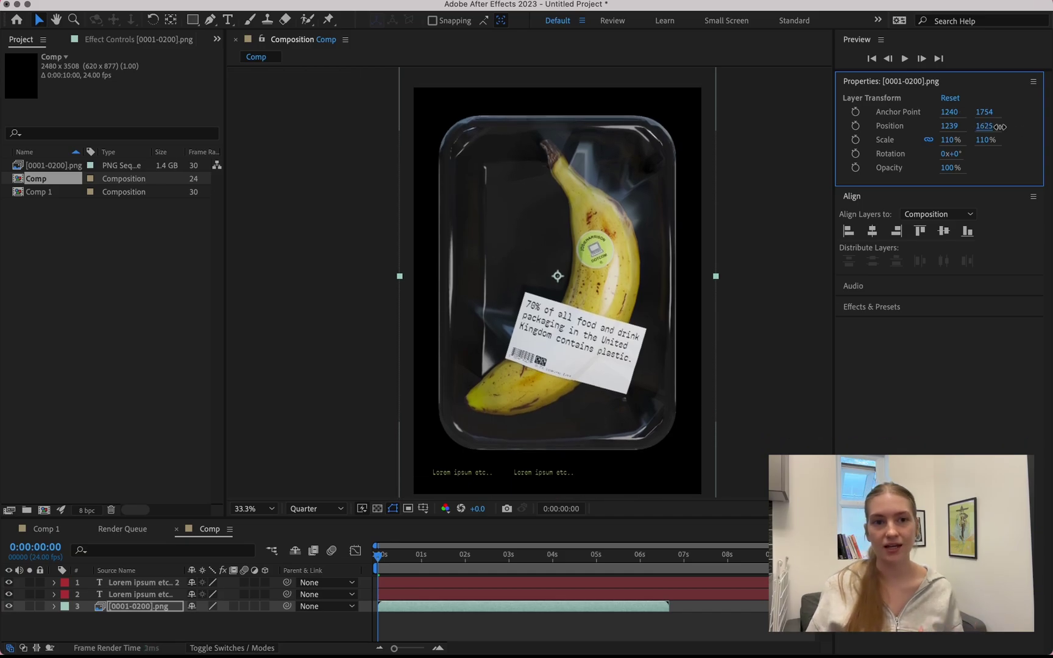
pyautogui.moveTo(513, 555); pyautogui.dragTo(573, 575)
pyautogui.press('space')
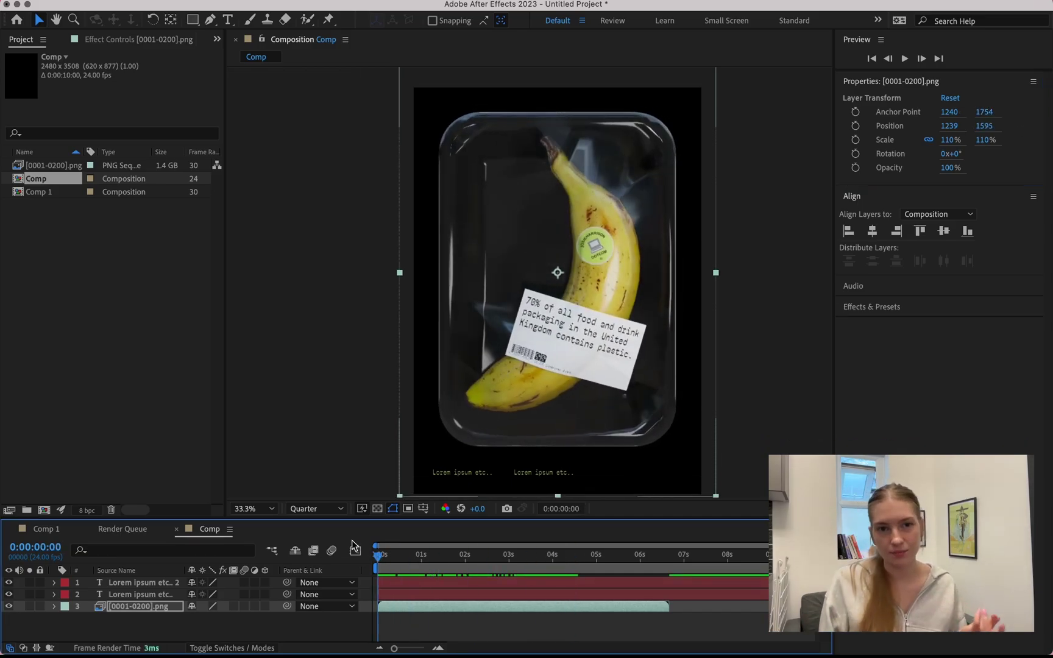
# Step: Lock the banana layer and retype the left caption as 'Only 2% of food and drink are sold without packaging', adjusting its size
pyautogui.click(459, 471)
pyautogui.hotkey('ctrl', 'l')
pyautogui.doubleClick(466, 473)
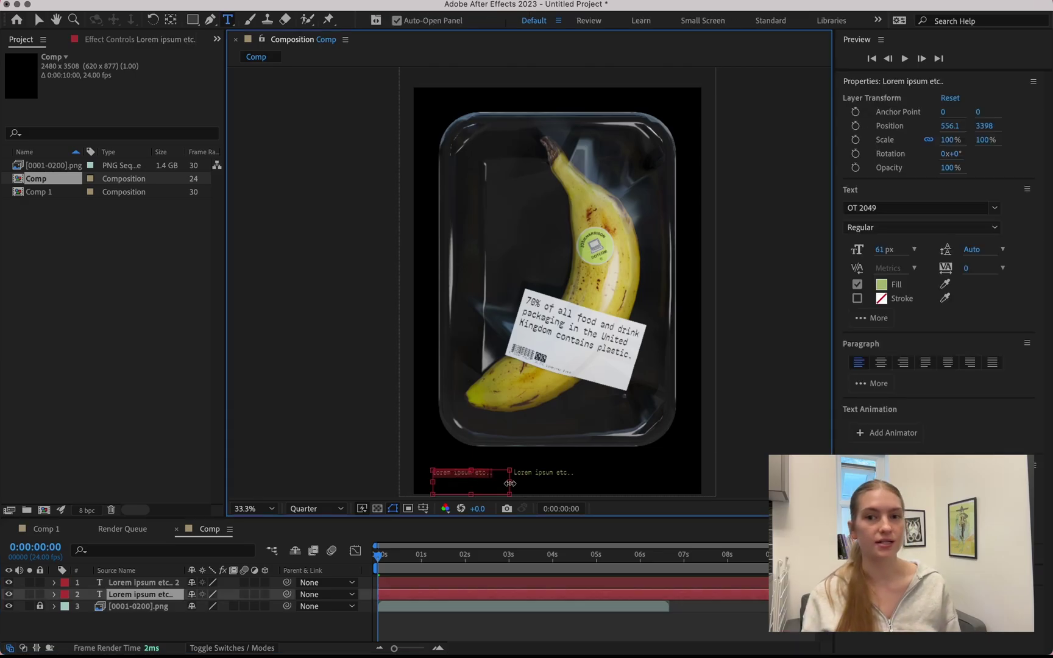
pyautogui.write('Only 2% of food and drink are sold')
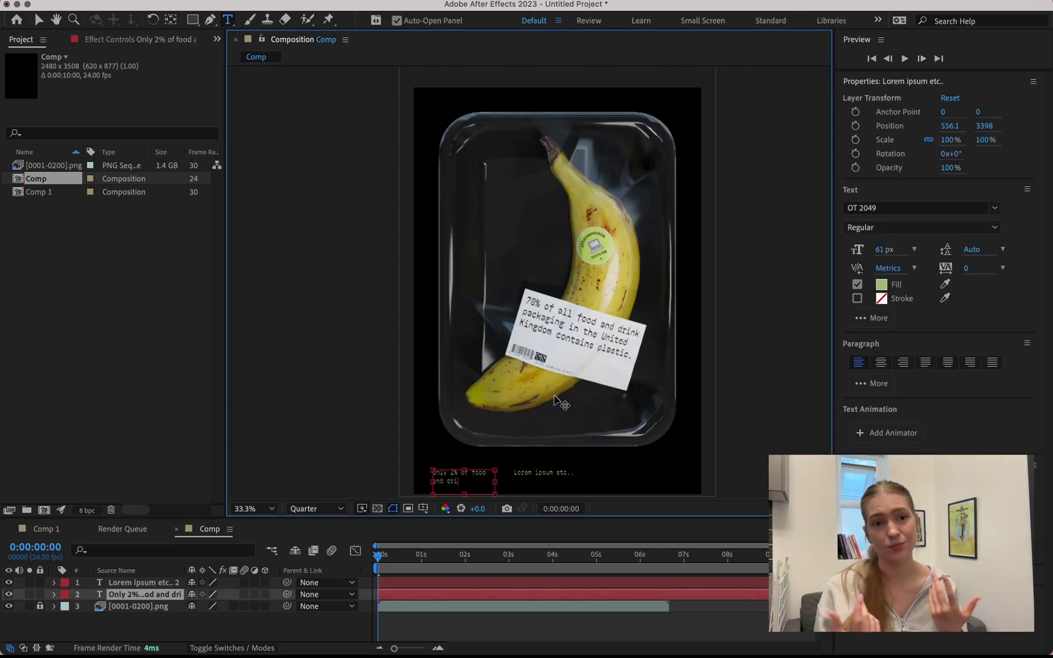
pyautogui.write(' without packaging')
pyautogui.moveTo(874, 250); pyautogui.dragTo(854, 250)
pyautogui.click(253, 508)
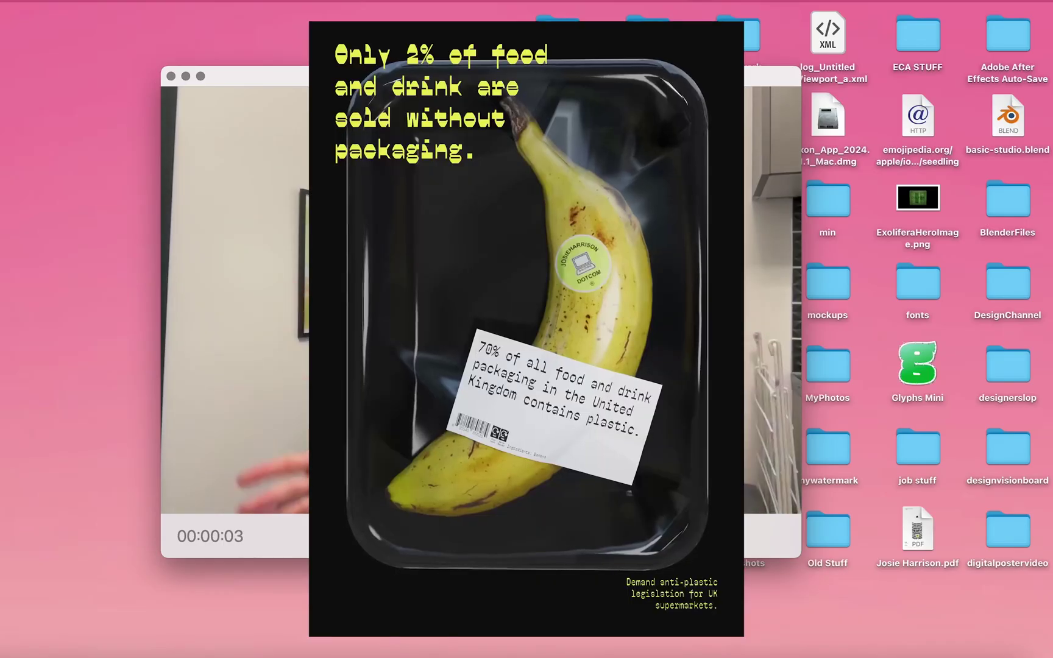